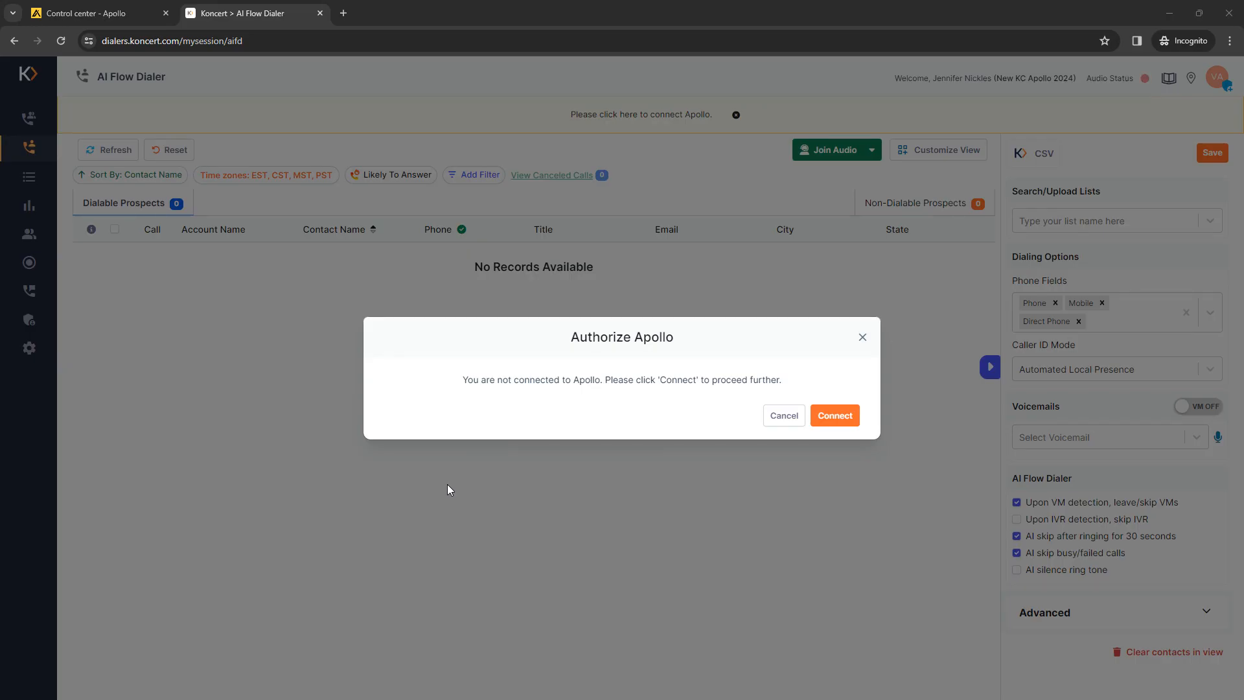
Dismiss the Apollo authorization prompt and open the Account Management page to review the company info.
{"action": "left_click", "coordinate": [786, 417]}
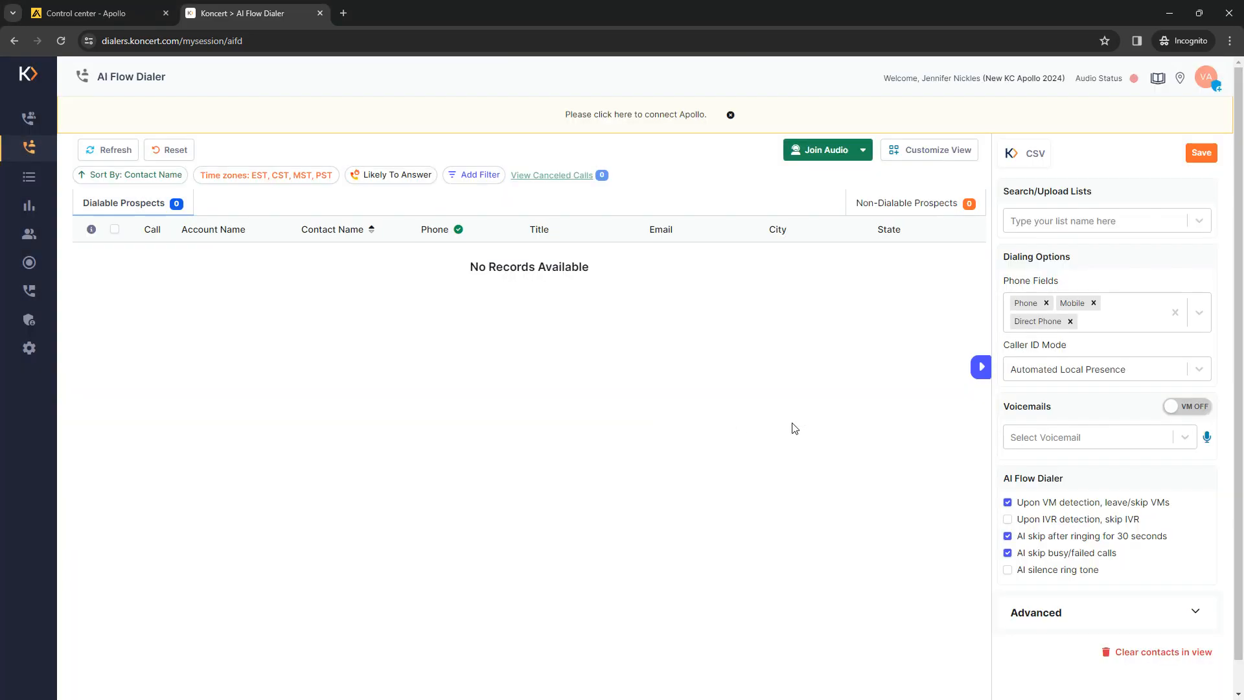
{"action": "left_click", "coordinate": [1205, 81]}
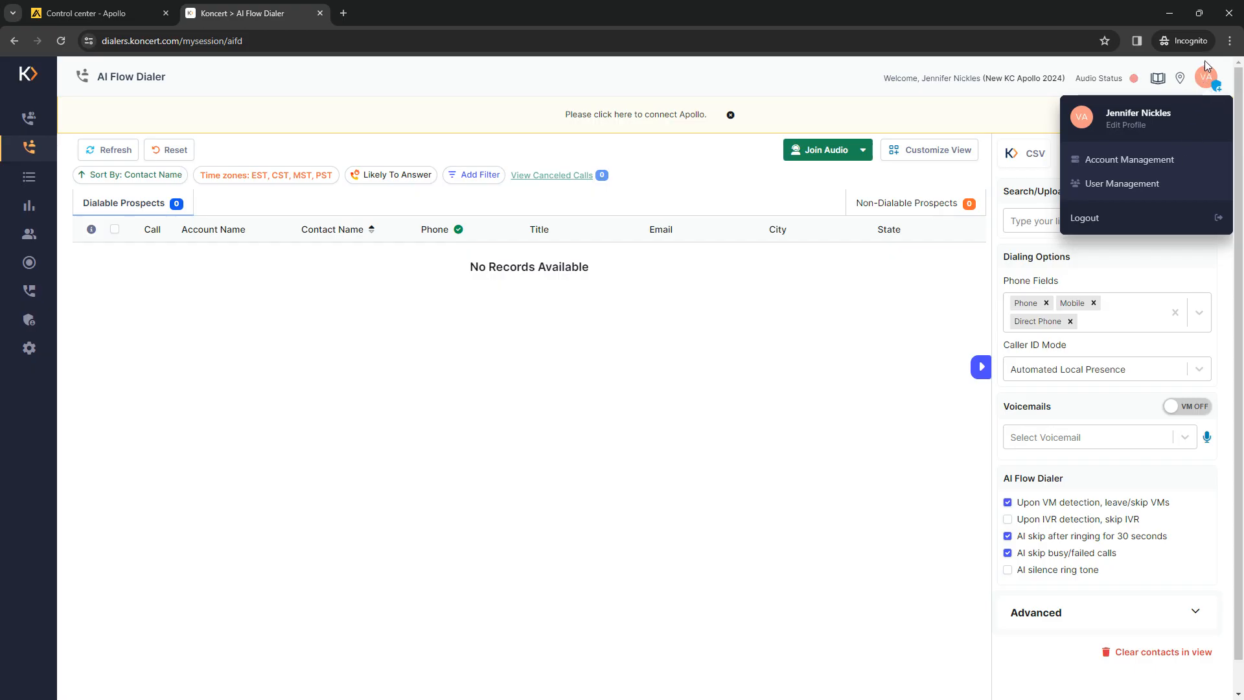
{"action": "left_click", "coordinate": [1124, 162]}
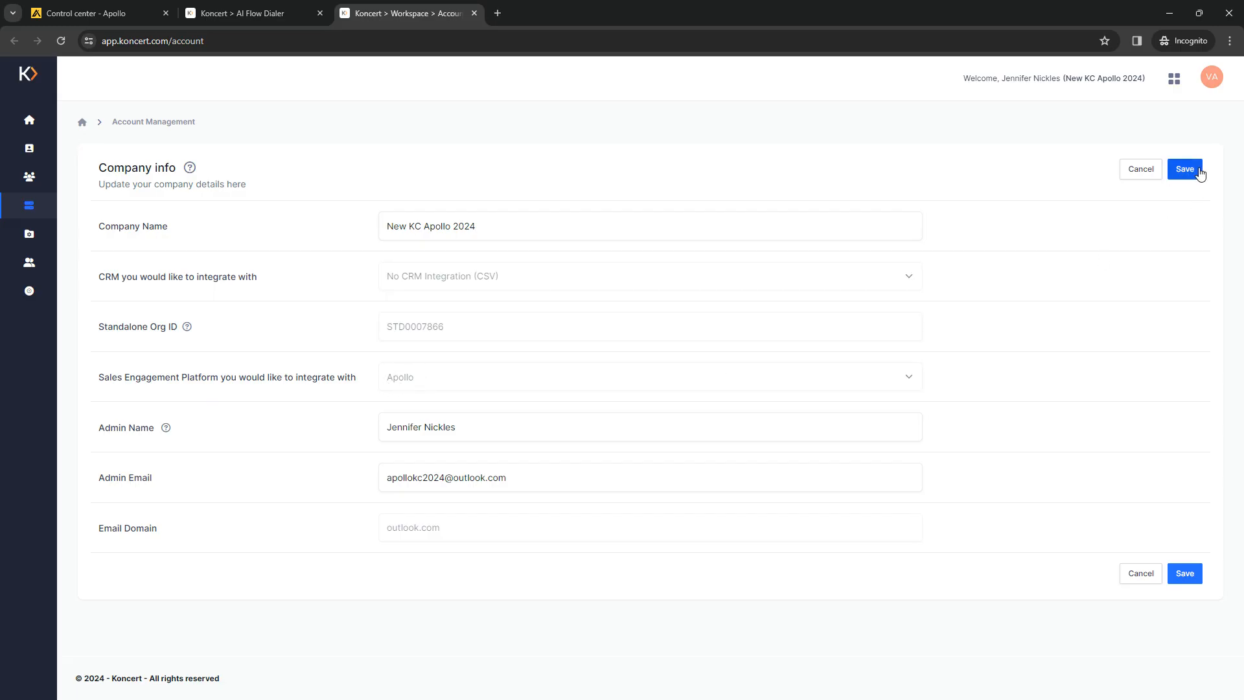
Return to the AI Flow Dialer, start authorizing the Apollo third-party integration and read through the API key guideline.
{"action": "left_click", "coordinate": [266, 12]}
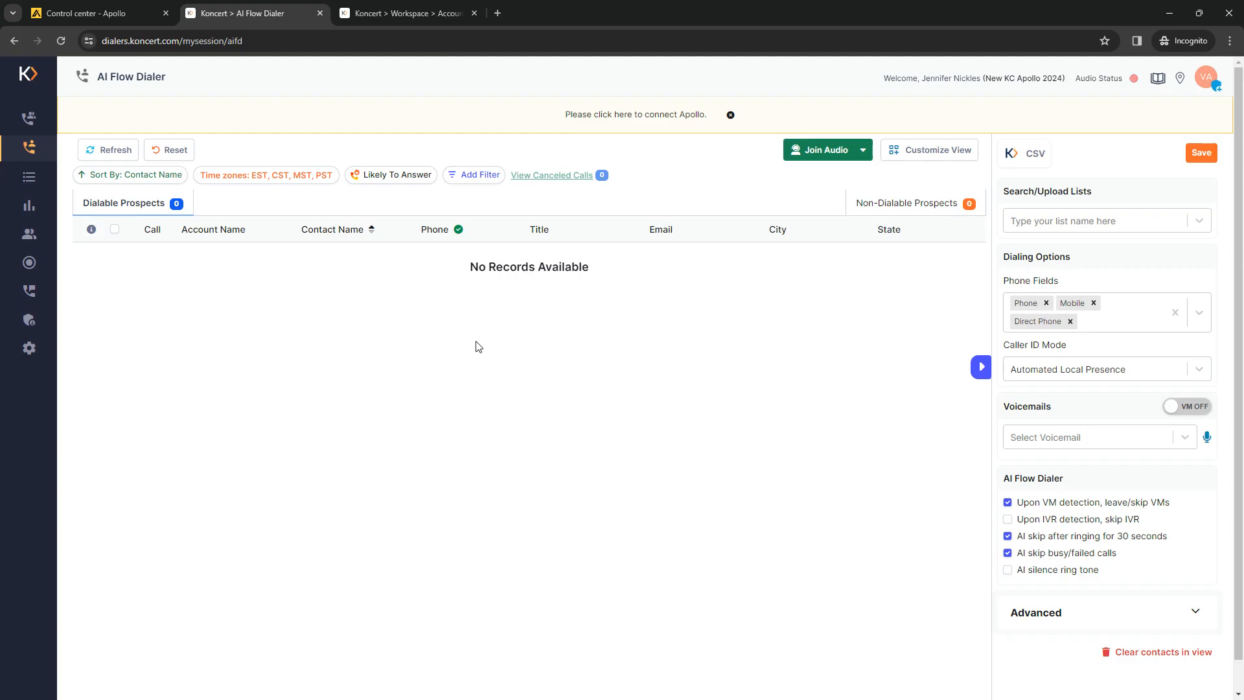
{"action": "left_click", "coordinate": [602, 116]}
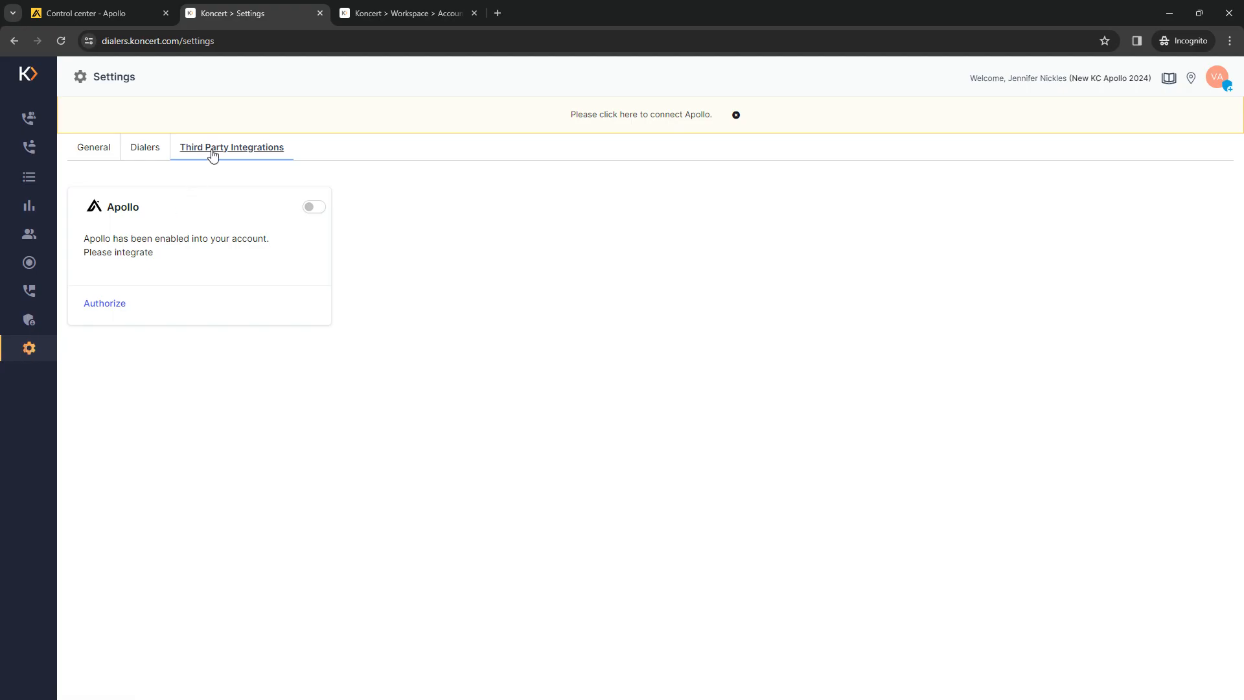
{"action": "left_click", "coordinate": [99, 304]}
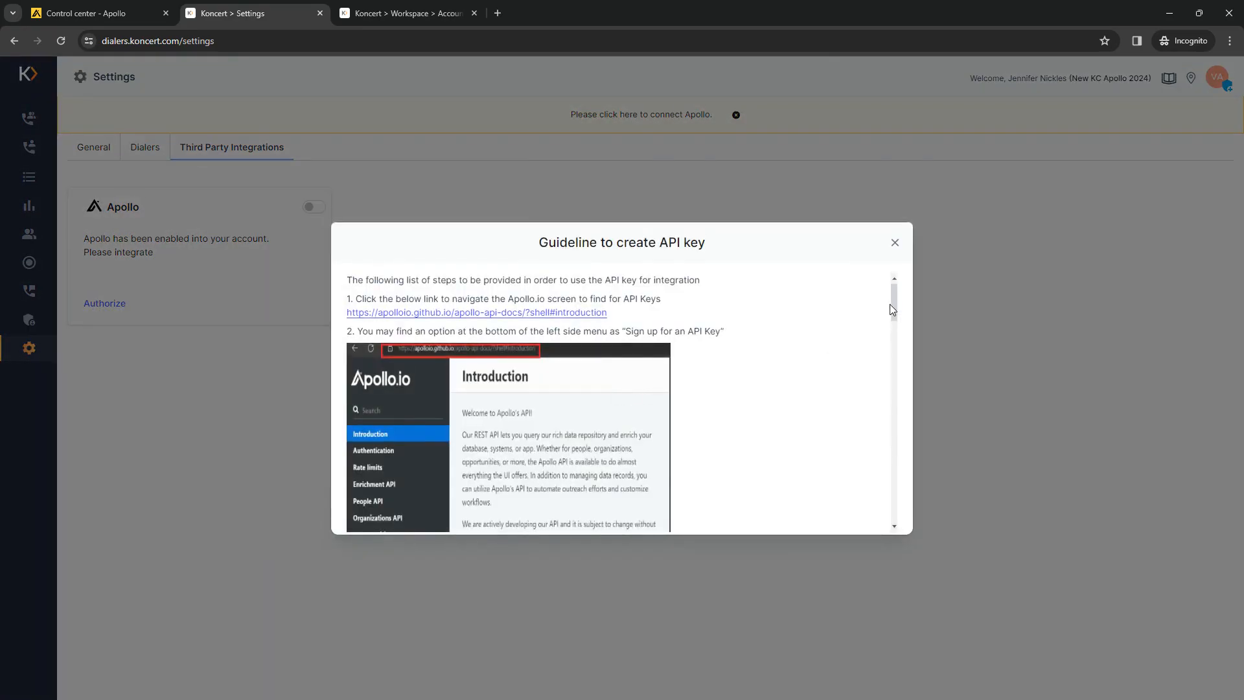
{"action": "left_click_drag", "start_coordinate": [897, 301], "coordinate": [910, 512]}
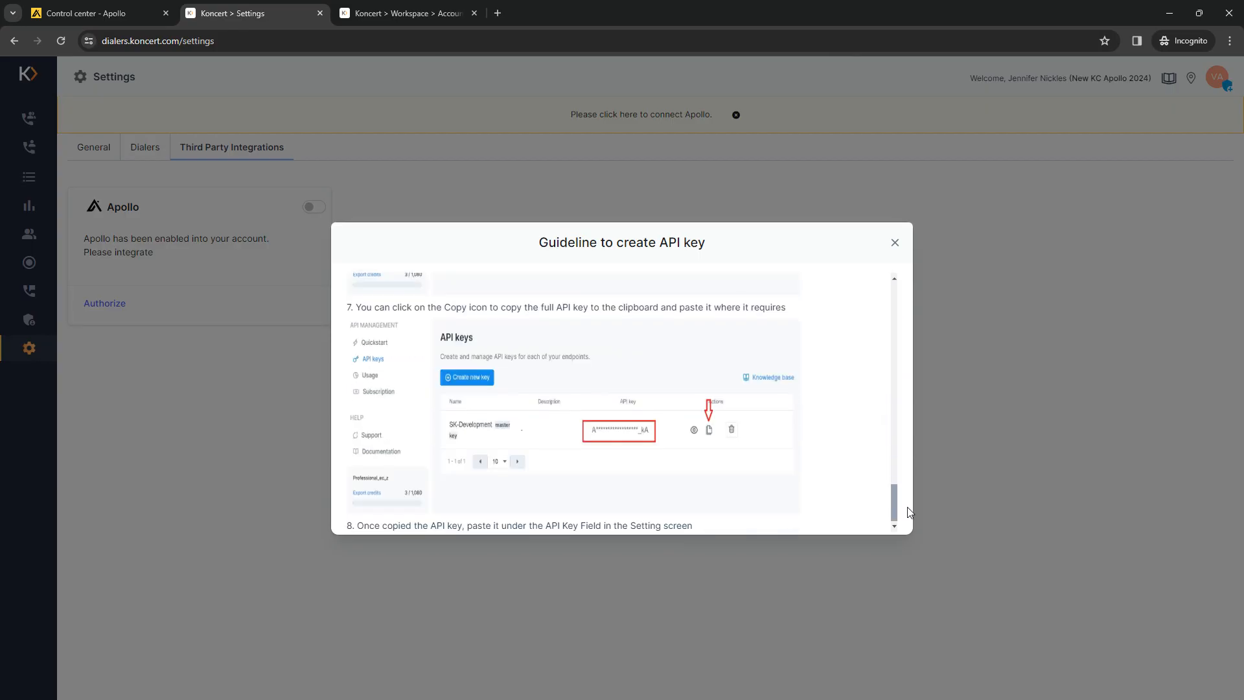
{"action": "left_click", "coordinate": [895, 244]}
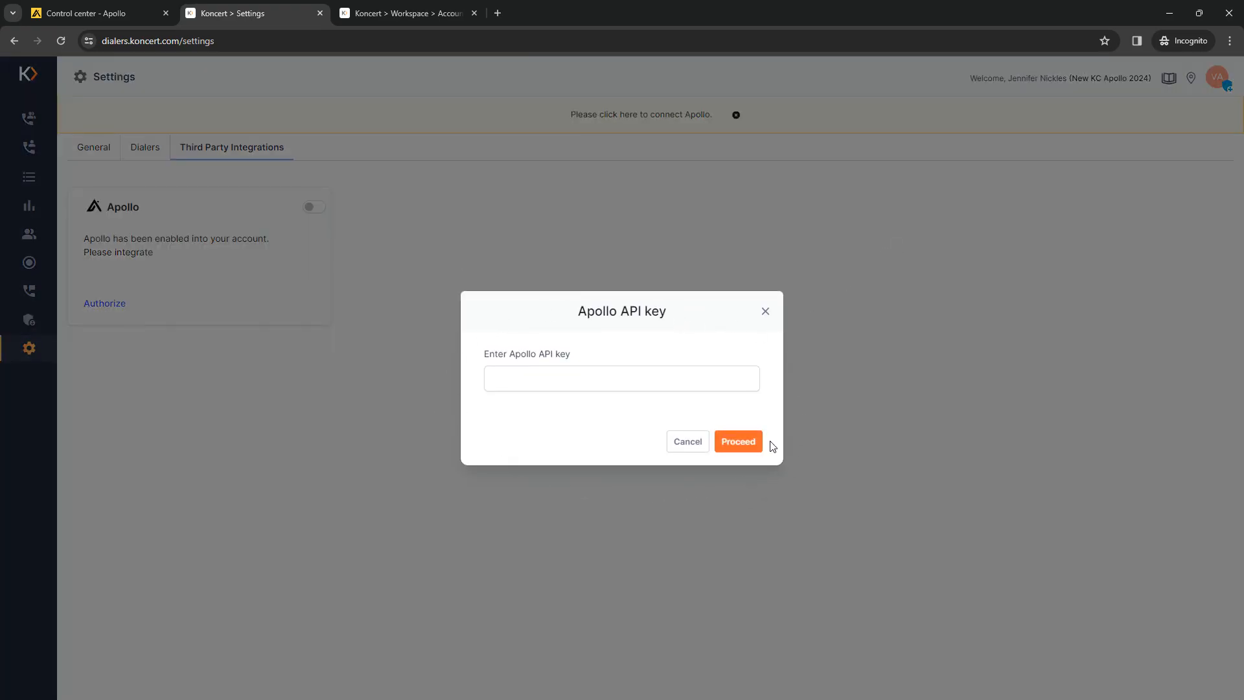
Switch to Apollo and connect the API integration from its settings to reach the API keys page.
{"action": "left_click", "coordinate": [142, 12]}
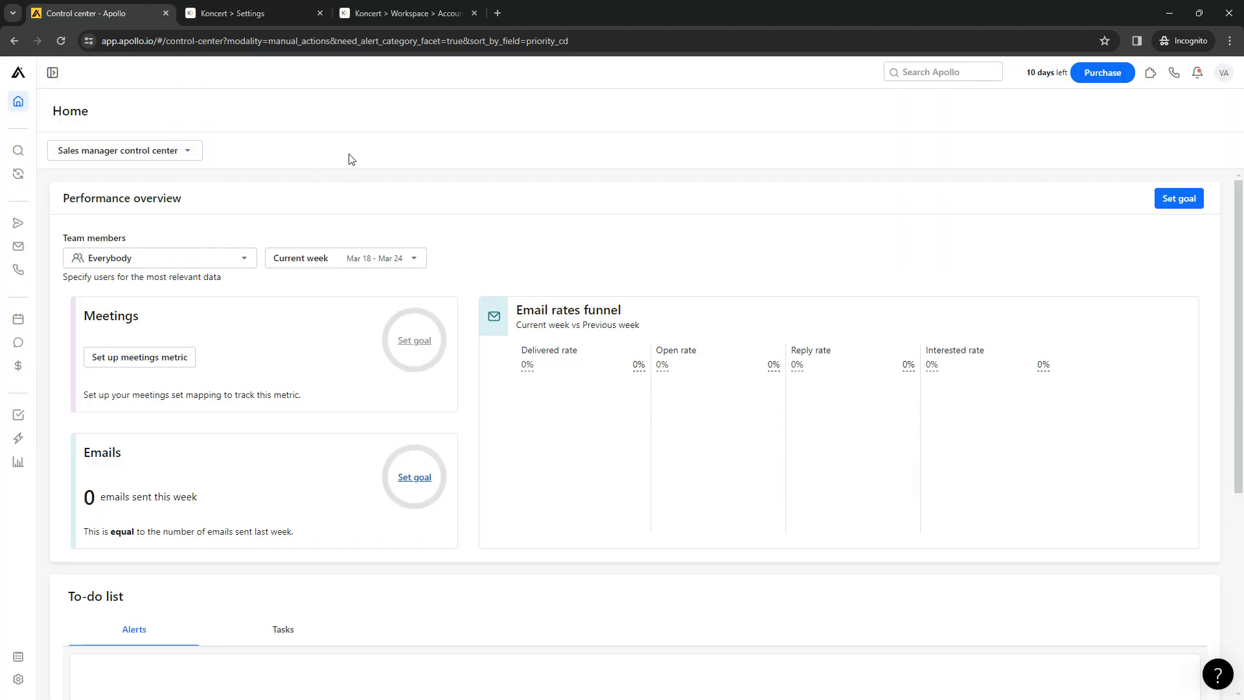
{"action": "left_click", "coordinate": [18, 679]}
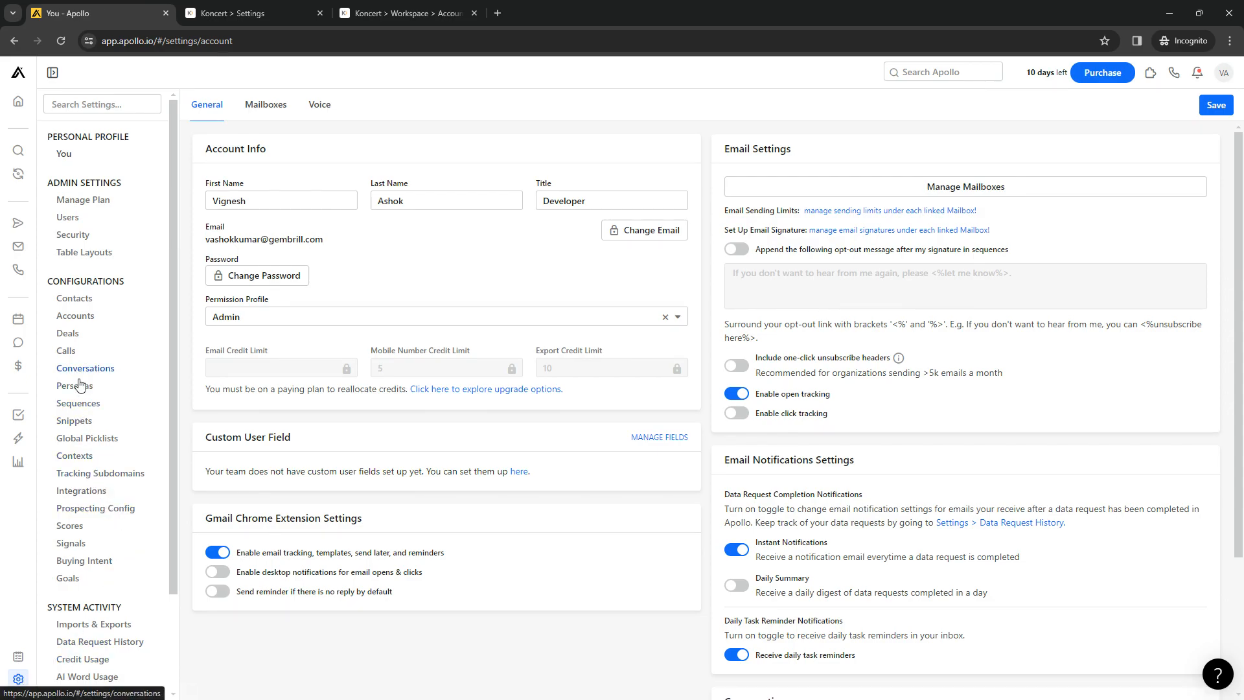
{"action": "left_click", "coordinate": [81, 490]}
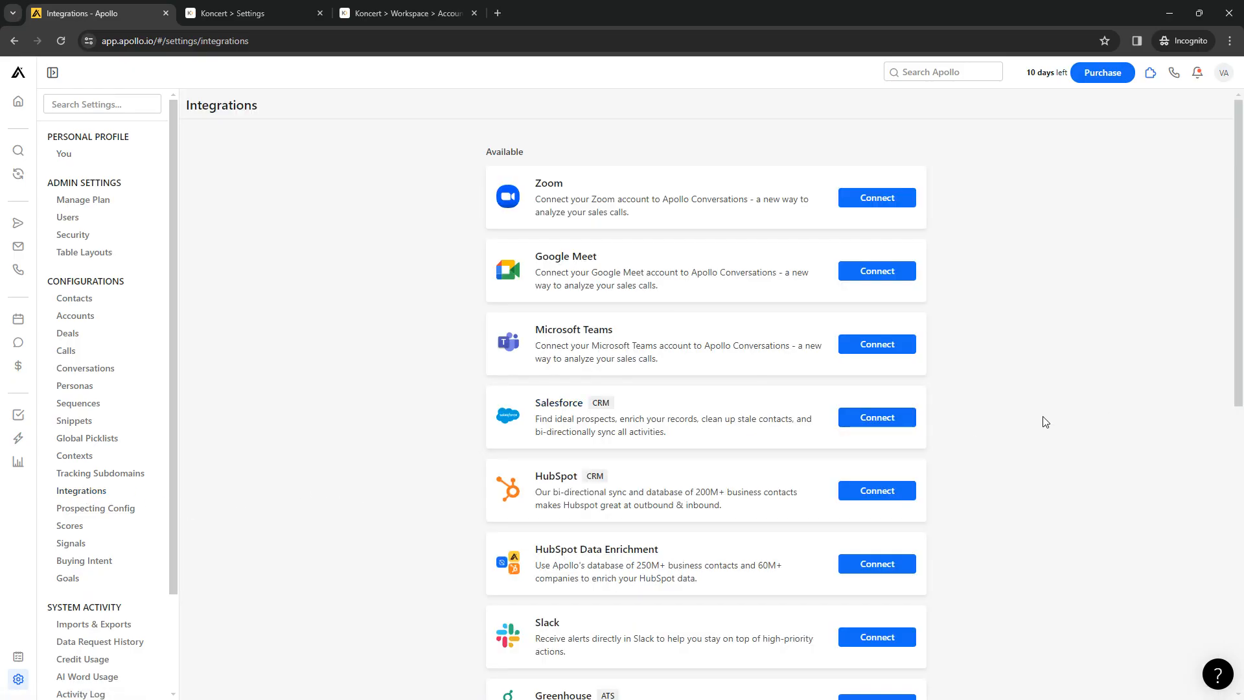
{"action": "scroll", "coordinate": [1045, 421], "scroll_direction": "down", "scroll_amount": 9}
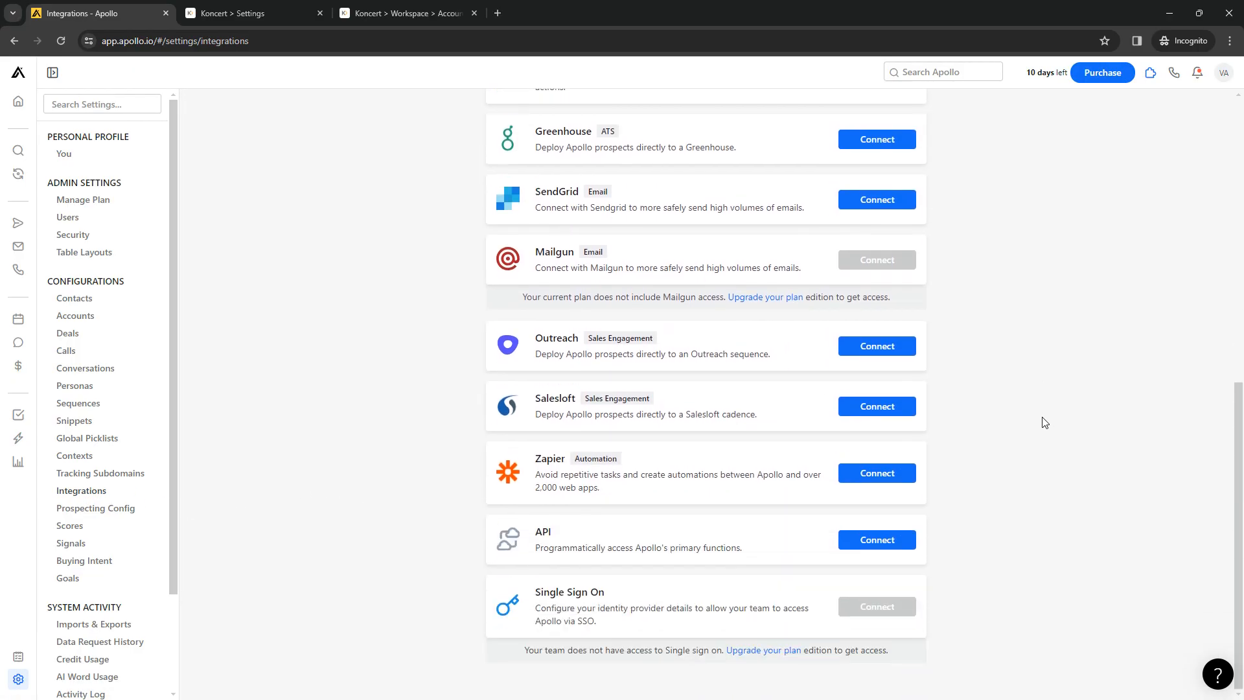
{"action": "left_click", "coordinate": [874, 543]}
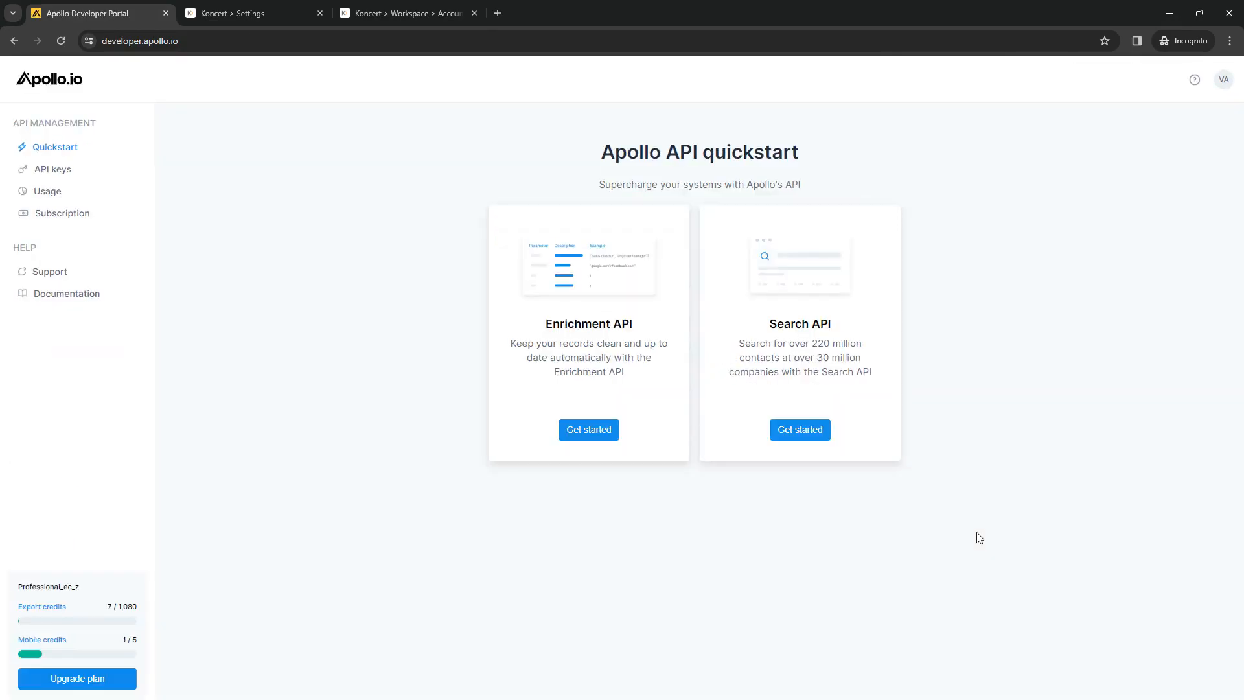
{"action": "left_click", "coordinate": [42, 175]}
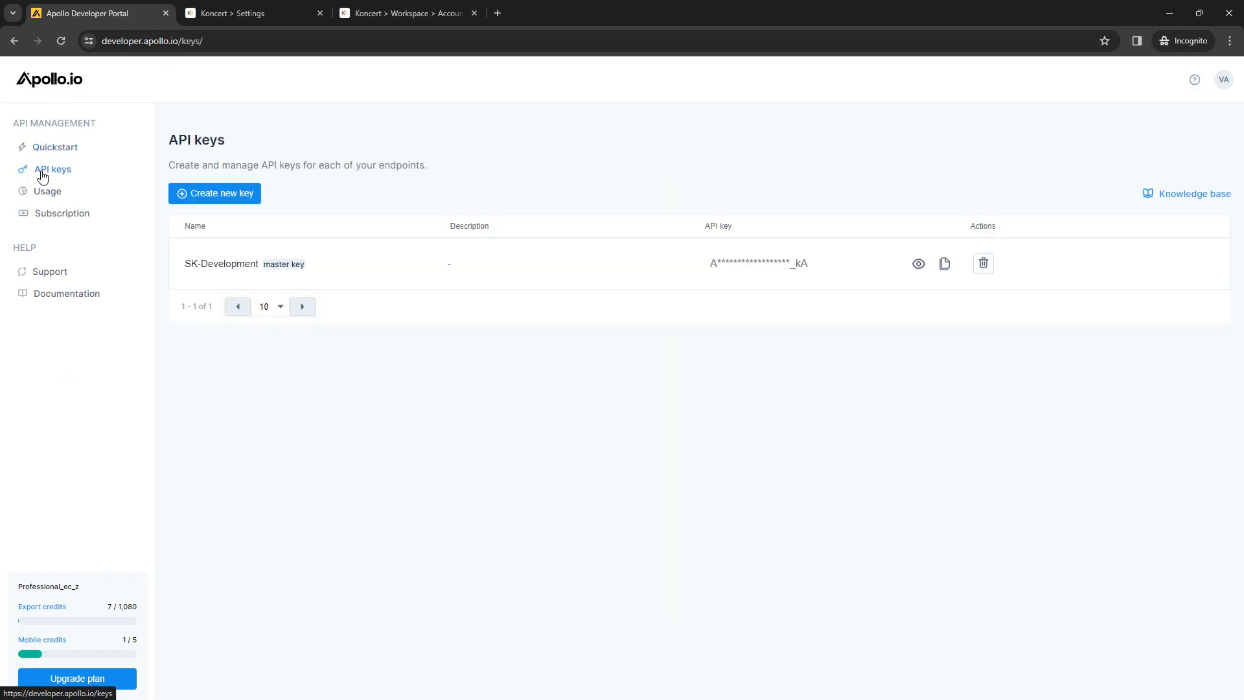
Create a new API key named Koncert as a master key without selecting any specific APIs.
{"action": "left_click", "coordinate": [214, 201]}
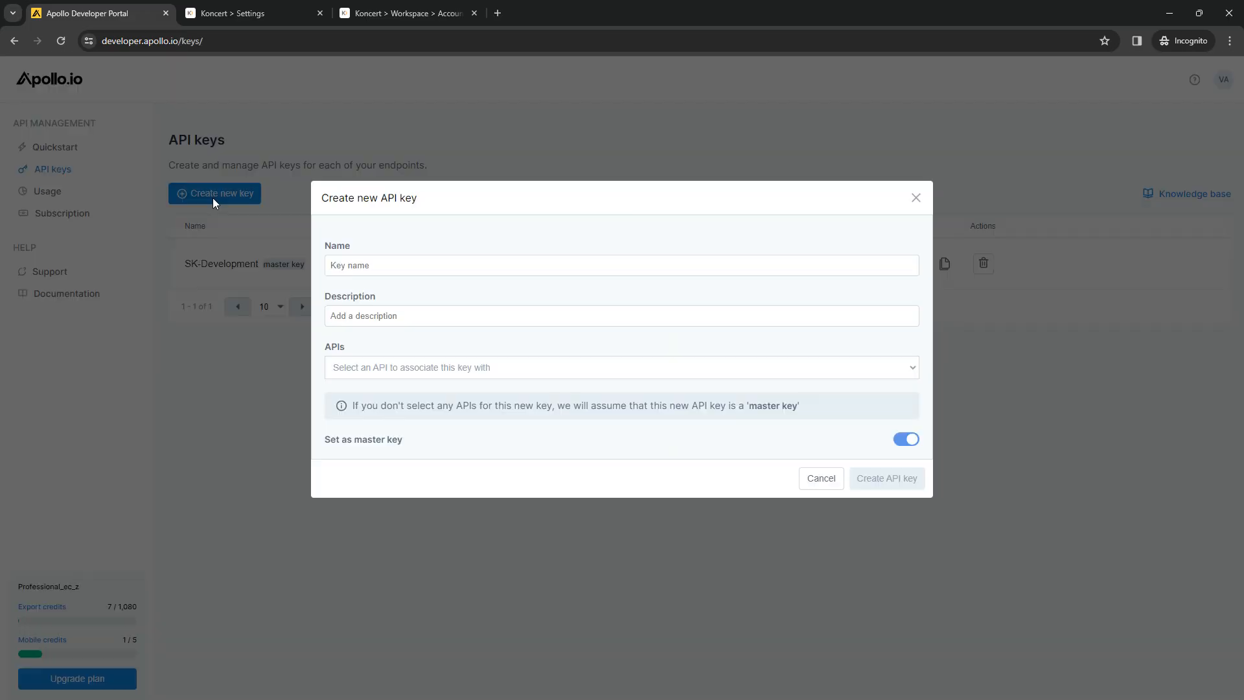
{"action": "left_click", "coordinate": [361, 272]}
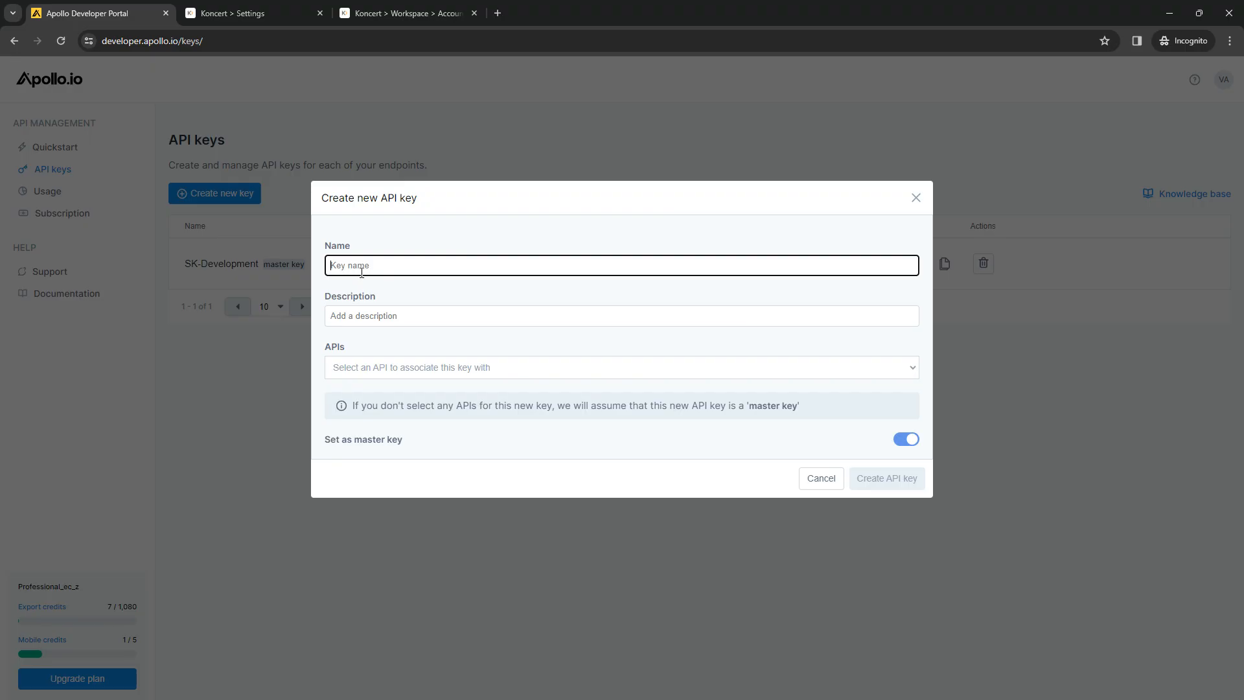
{"action": "type", "text": "Koncert"}
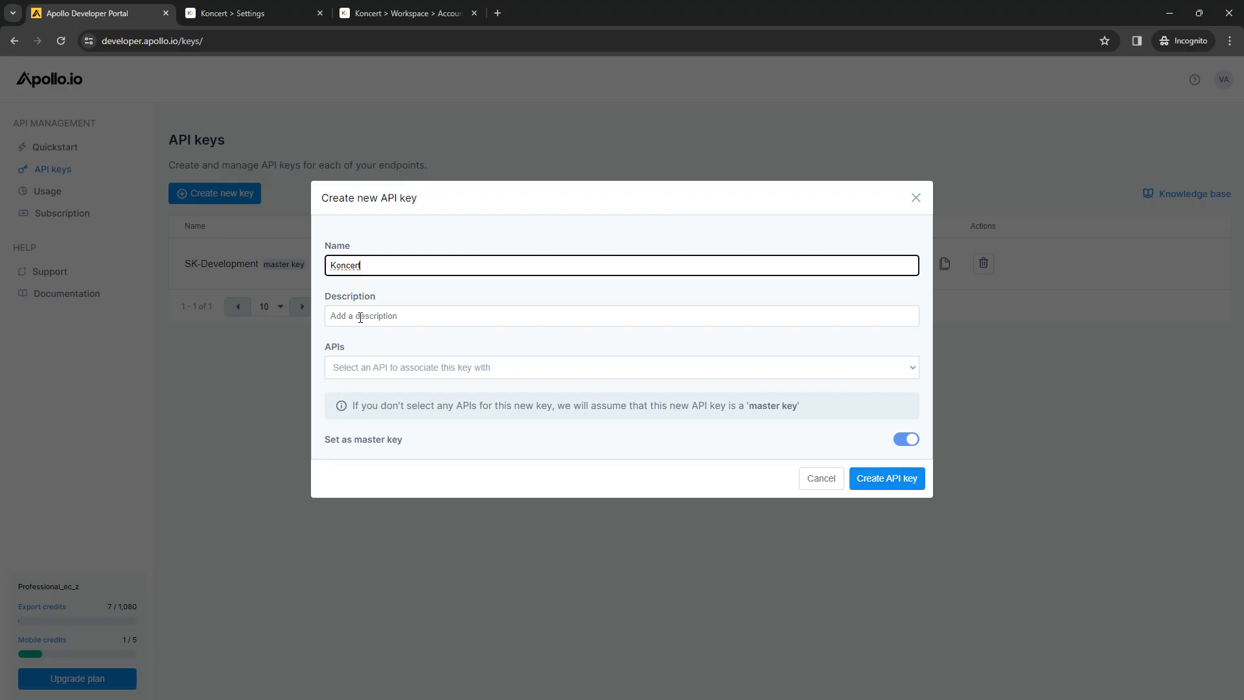
{"action": "left_click", "coordinate": [409, 367]}
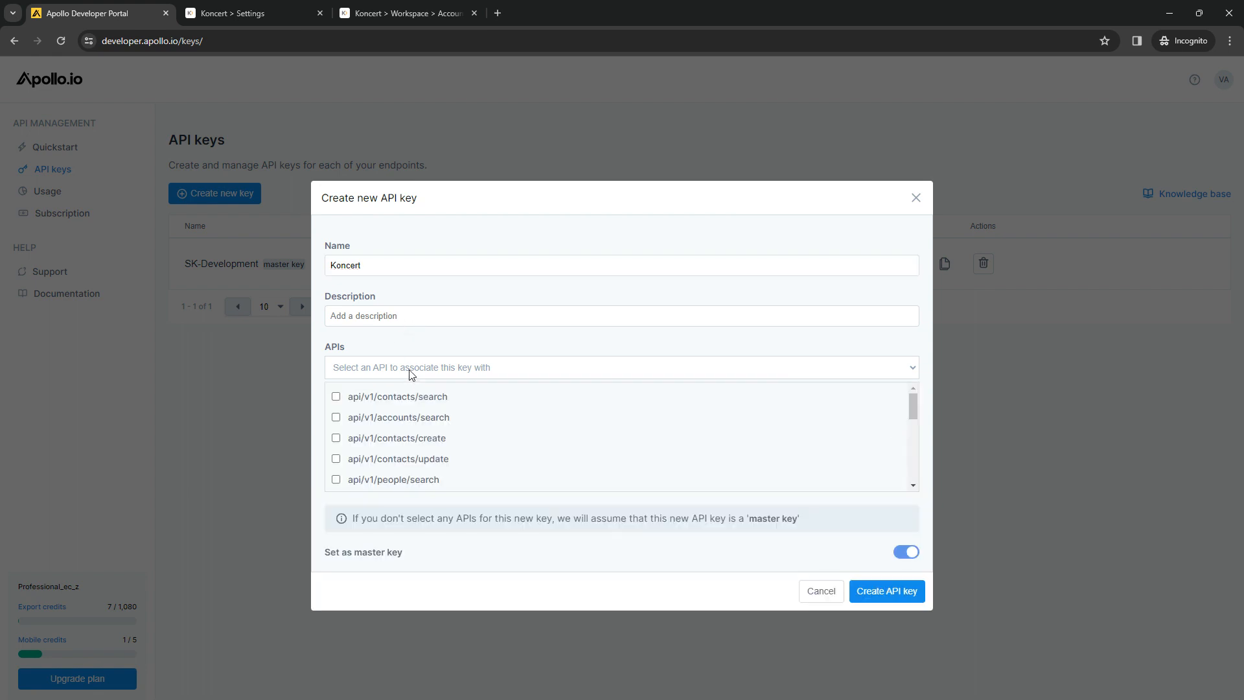
{"action": "left_click", "coordinate": [410, 369]}
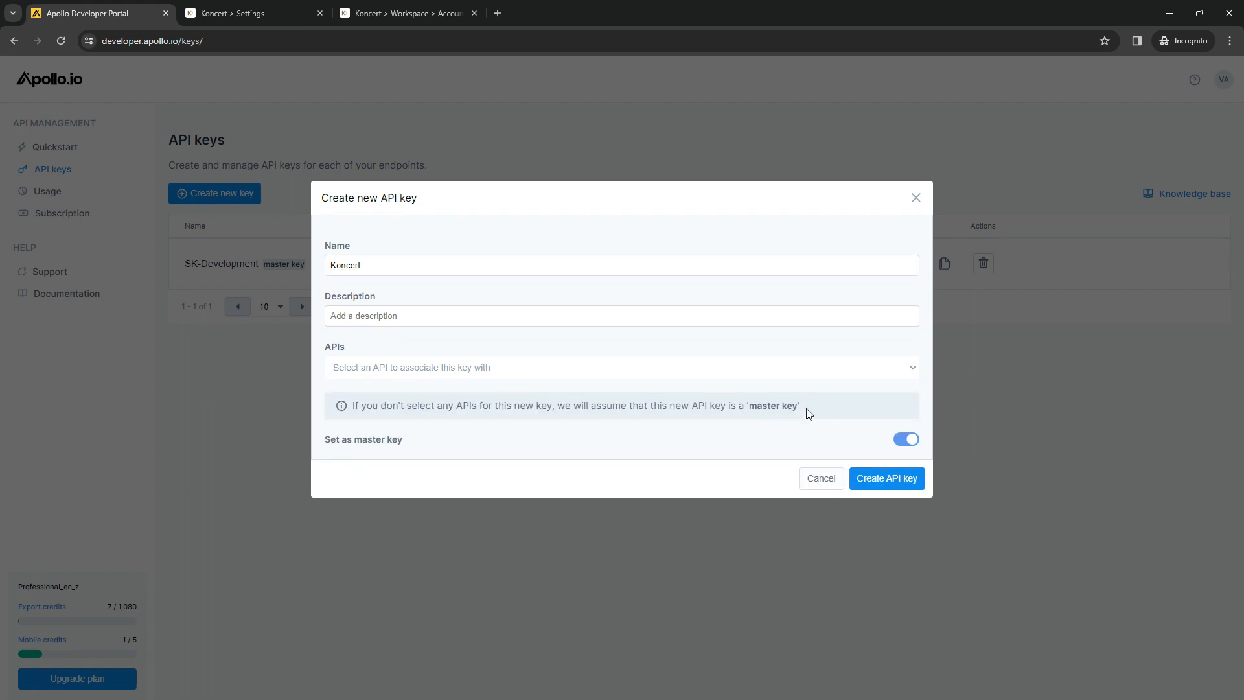
{"action": "left_click", "coordinate": [879, 486]}
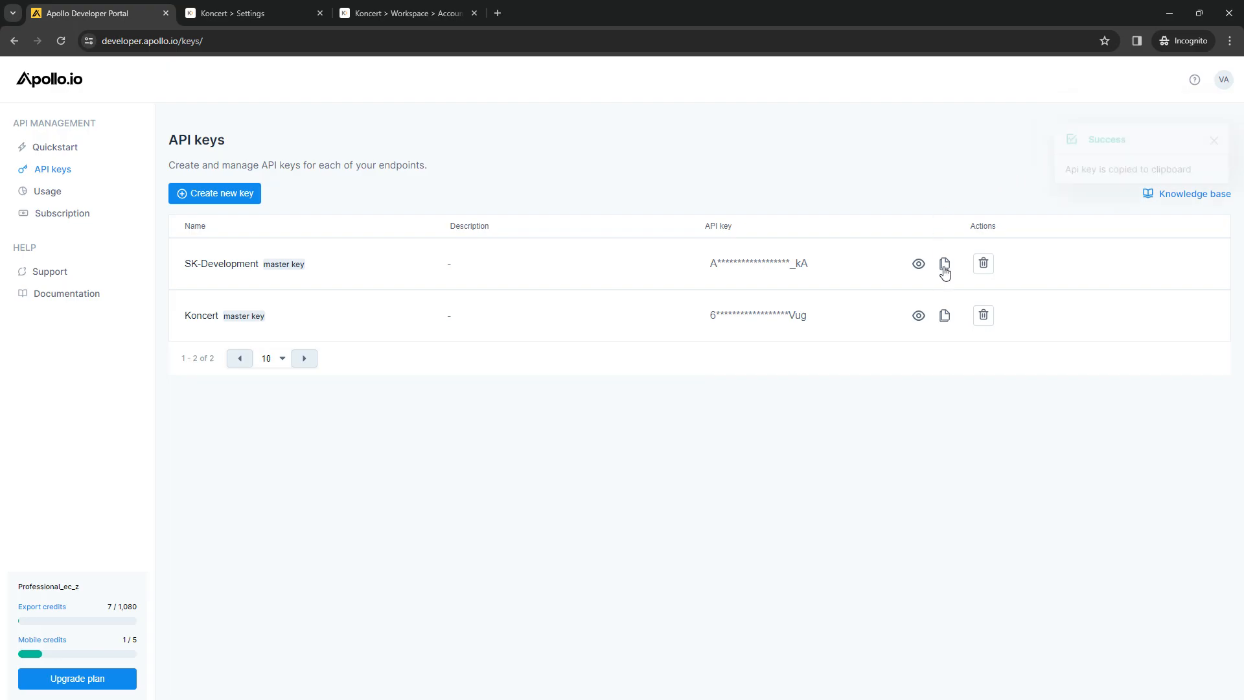
Copy the SK-Development API key, paste it into Koncert's Apollo API key field and proceed with the authorization.
{"action": "left_click", "coordinate": [945, 267]}
{"action": "left_click", "coordinate": [275, 14]}
{"action": "left_click", "coordinate": [516, 380]}
{"action": "key", "text": "ctrl+v"}
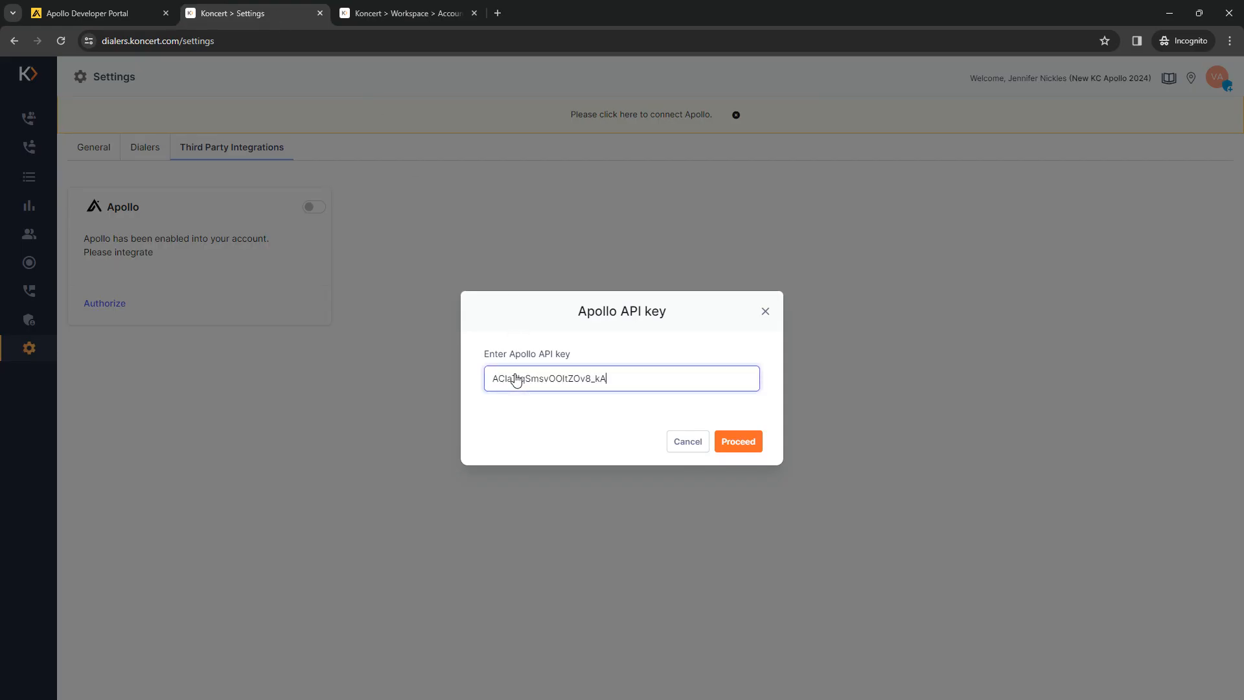
{"action": "left_click", "coordinate": [727, 443]}
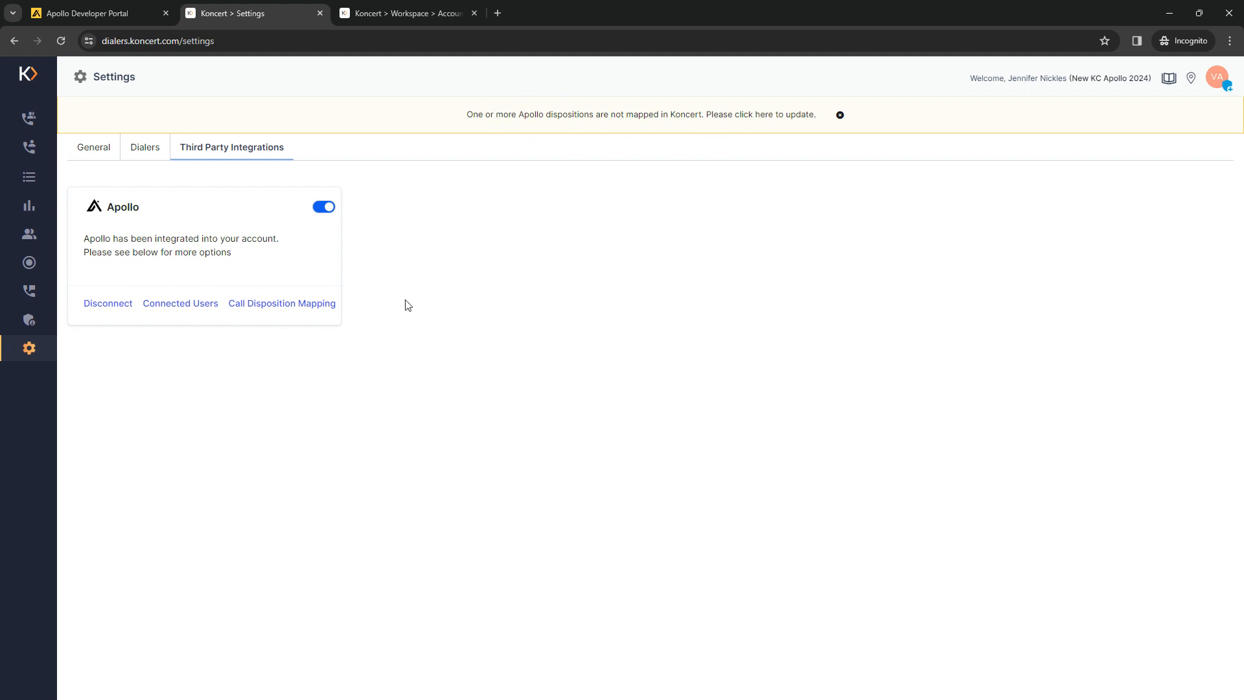
Open Apollo's call disposition mapping and examine the call purpose options for Meeting Scheduled.
{"action": "left_click", "coordinate": [243, 310]}
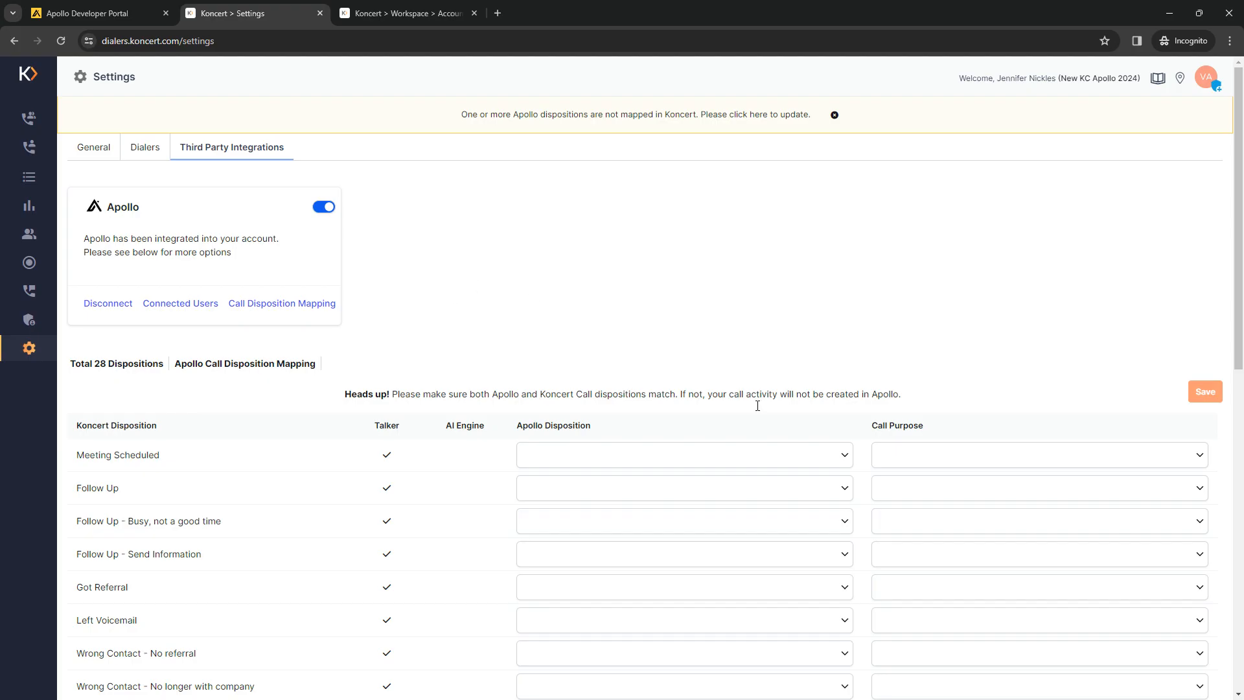
{"action": "scroll", "coordinate": [917, 376], "scroll_direction": "down", "scroll_amount": 3}
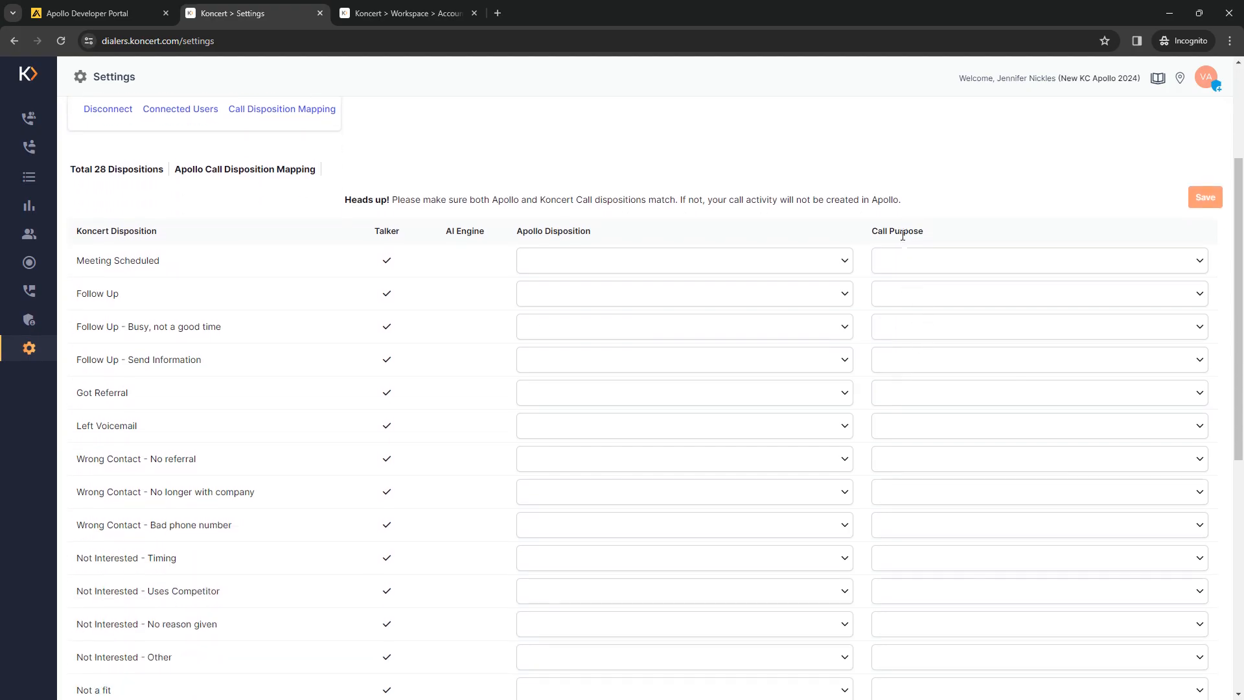
{"action": "left_click", "coordinate": [930, 268]}
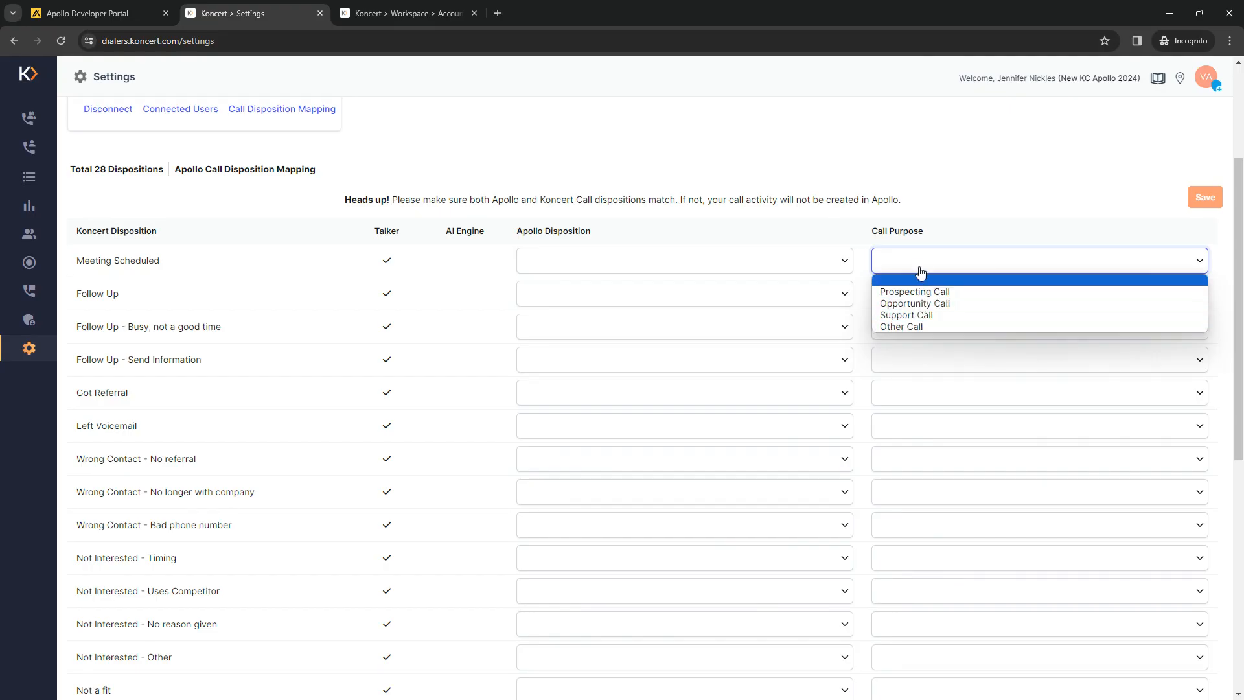
{"action": "left_click", "coordinate": [930, 219]}
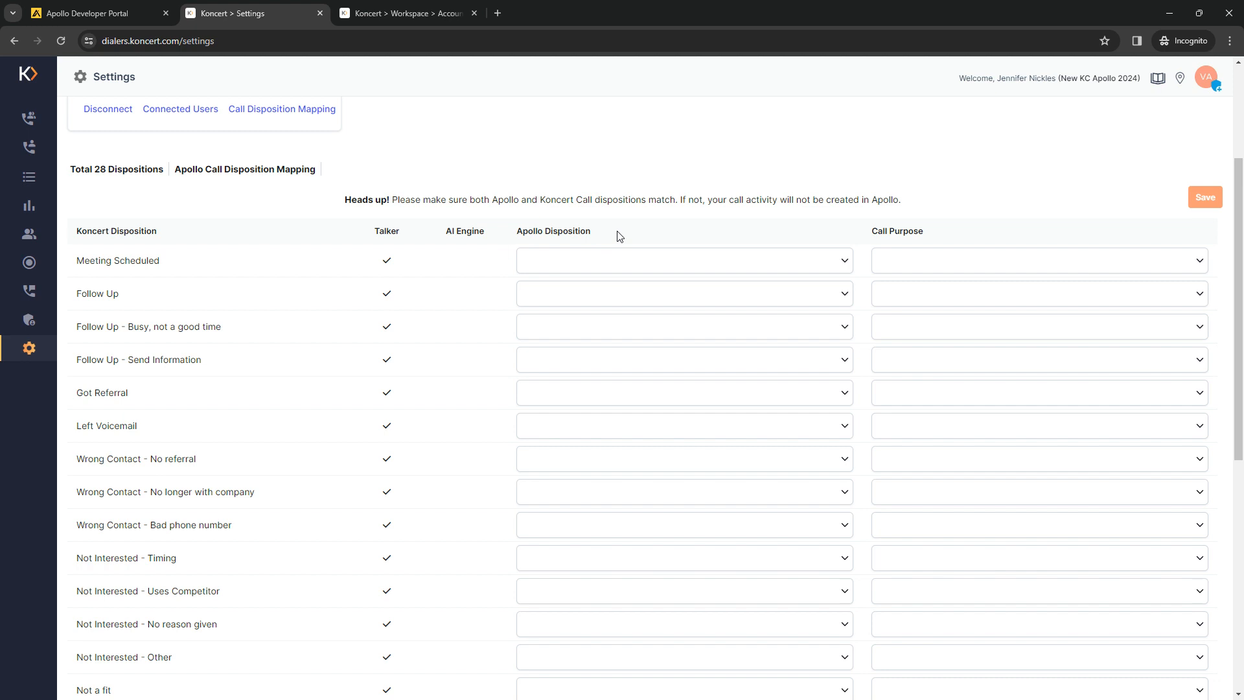
Map Meeting Scheduled to the Apollo disposition Connected - Positive and all three Follow Up dispositions to Follow Up.
{"action": "left_click", "coordinate": [587, 263]}
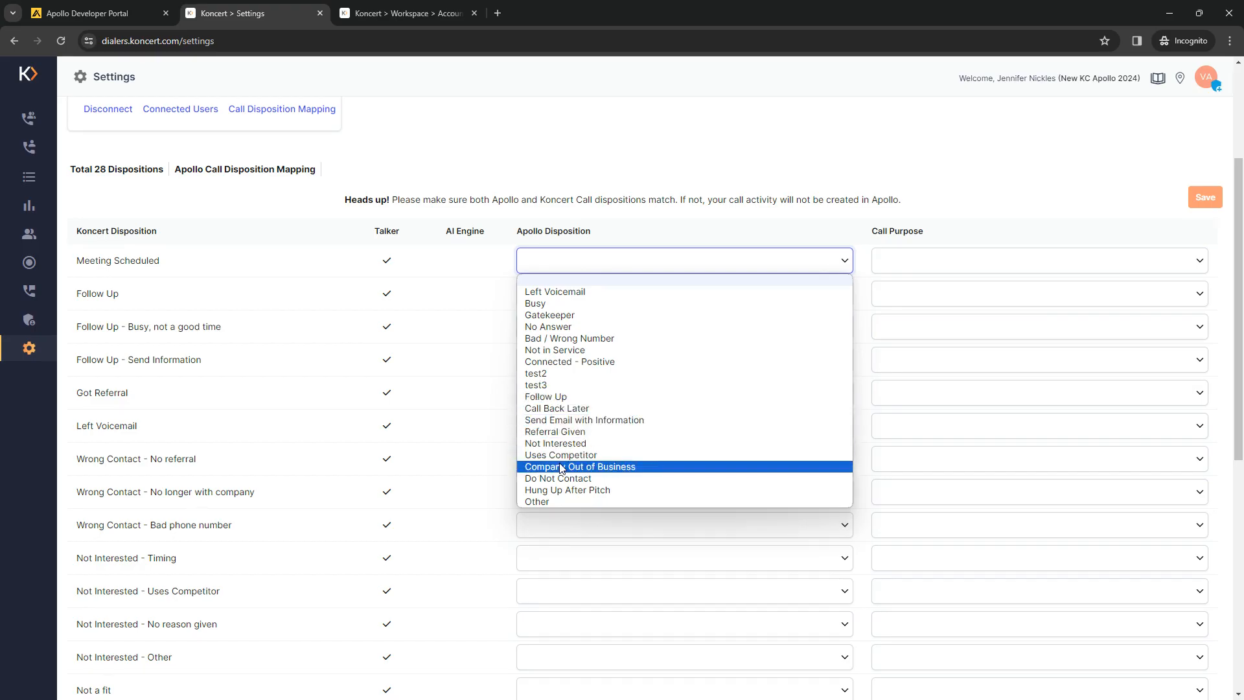
{"action": "left_click", "coordinate": [557, 361]}
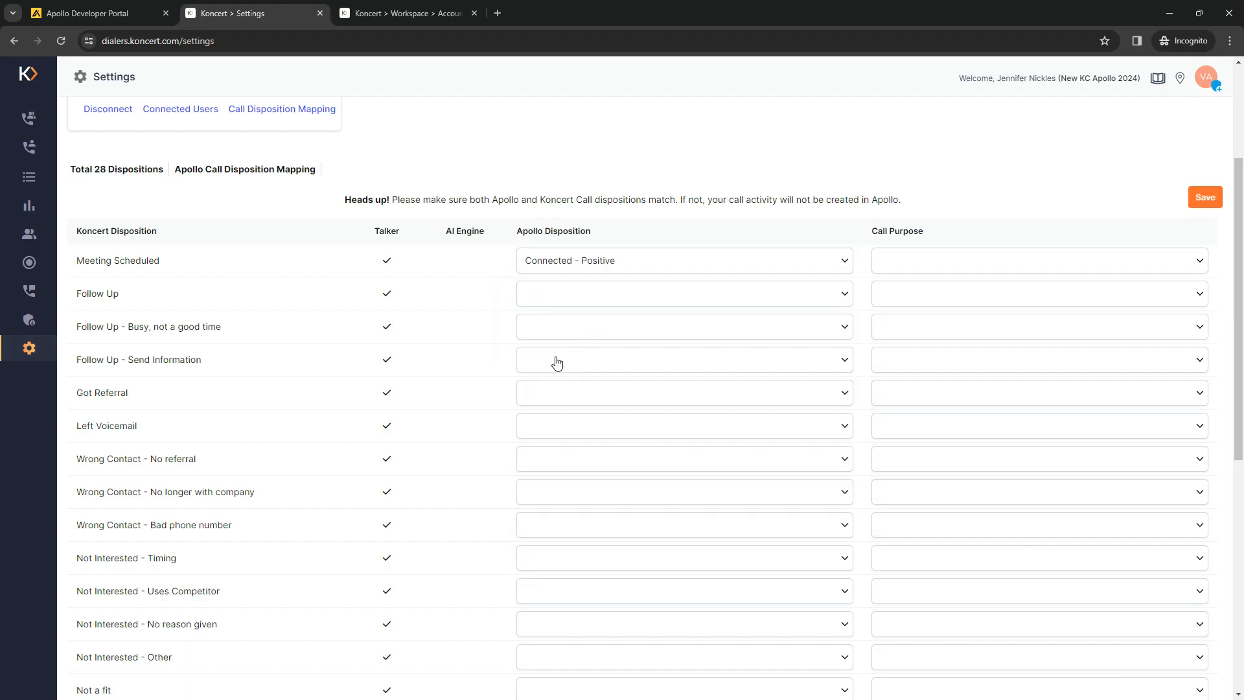
{"action": "left_click", "coordinate": [570, 293]}
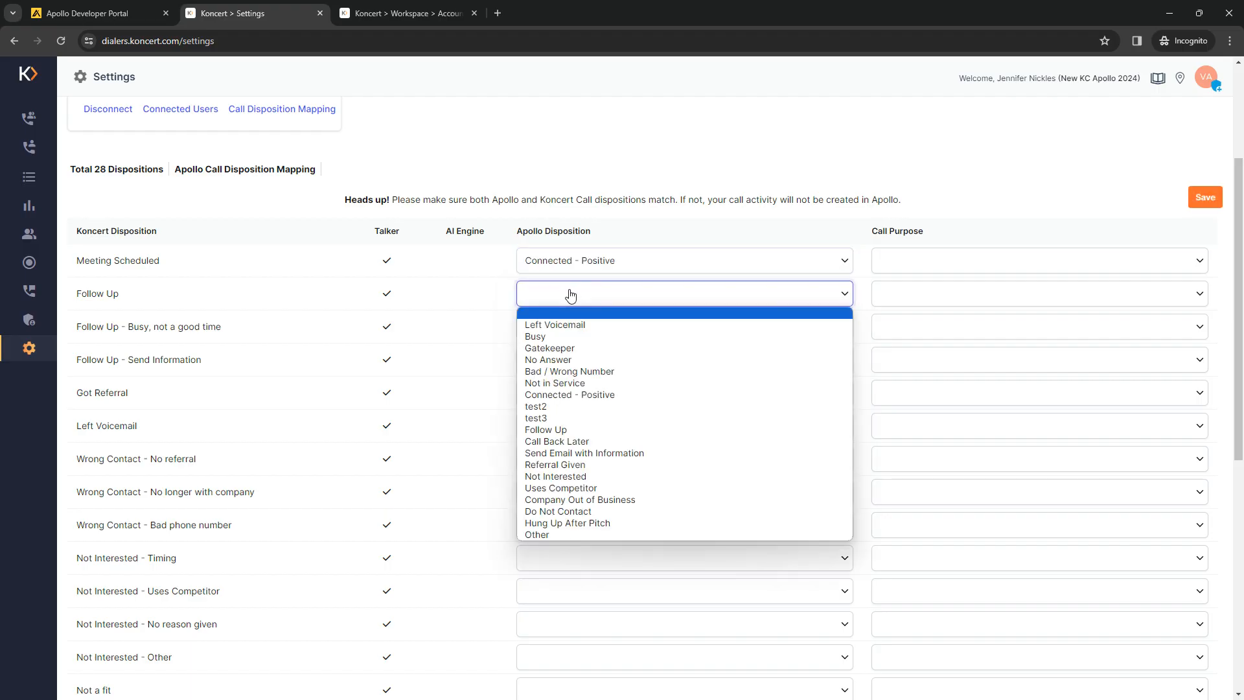
{"action": "left_click", "coordinate": [564, 430]}
{"action": "left_click", "coordinate": [574, 334]}
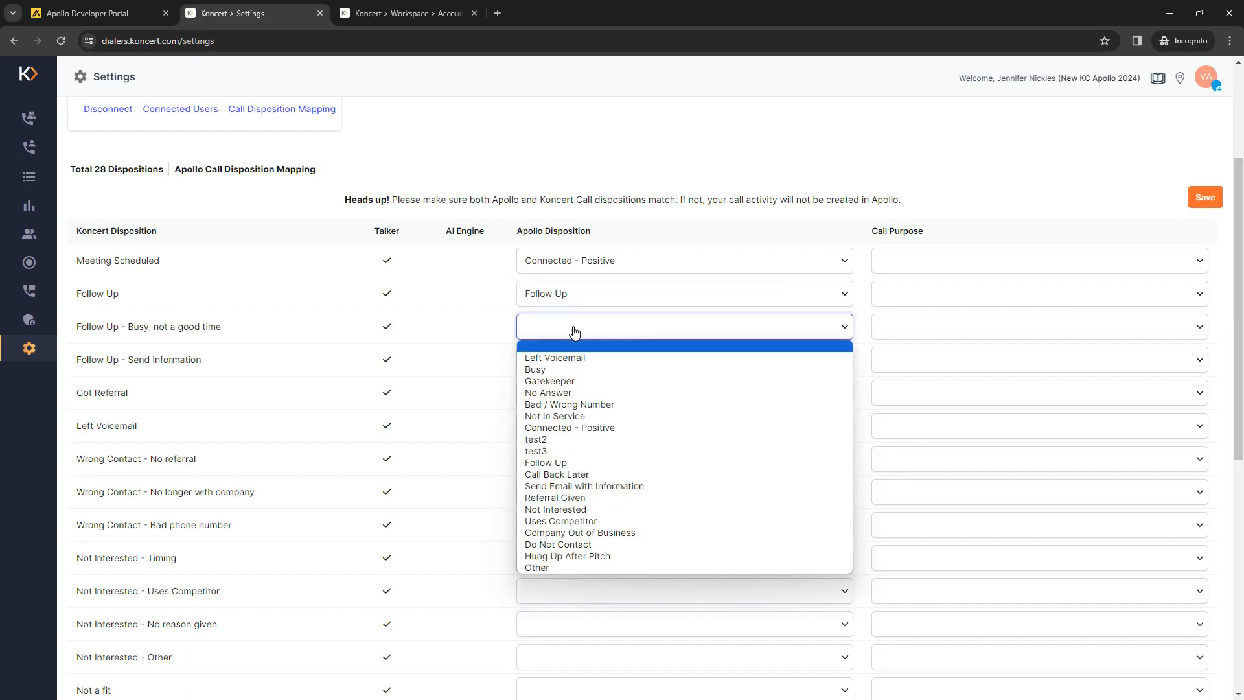
{"action": "left_click", "coordinate": [570, 461]}
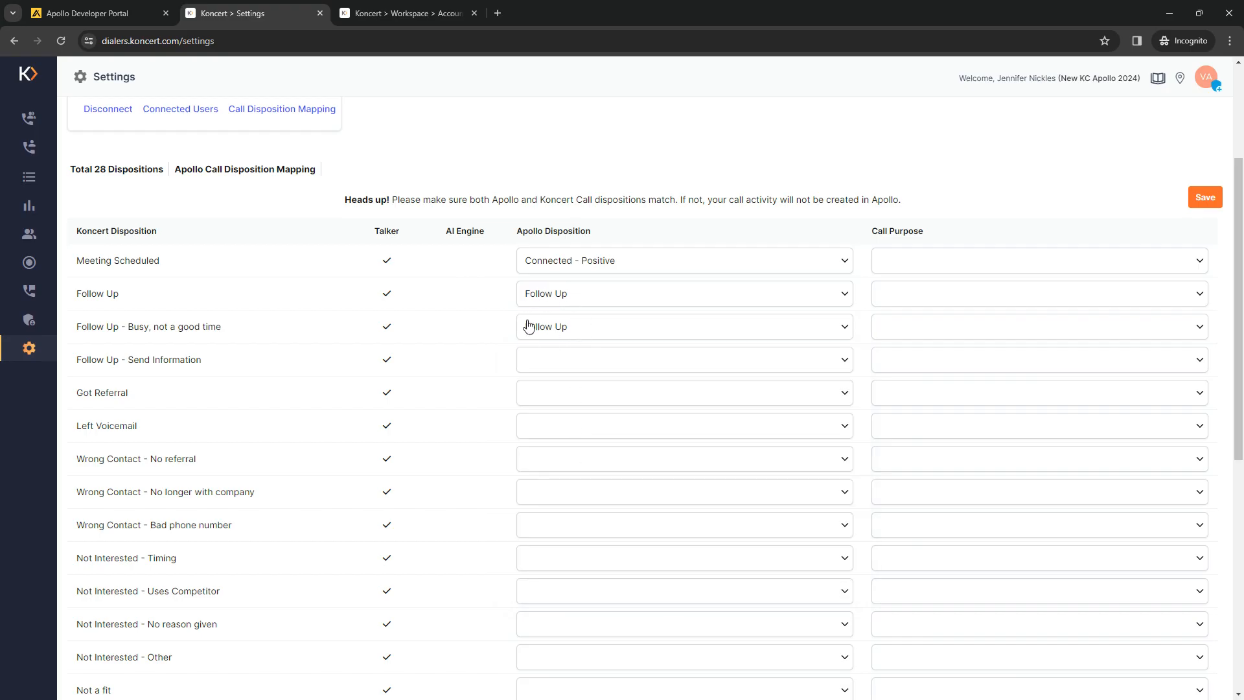
{"action": "left_click", "coordinate": [543, 365]}
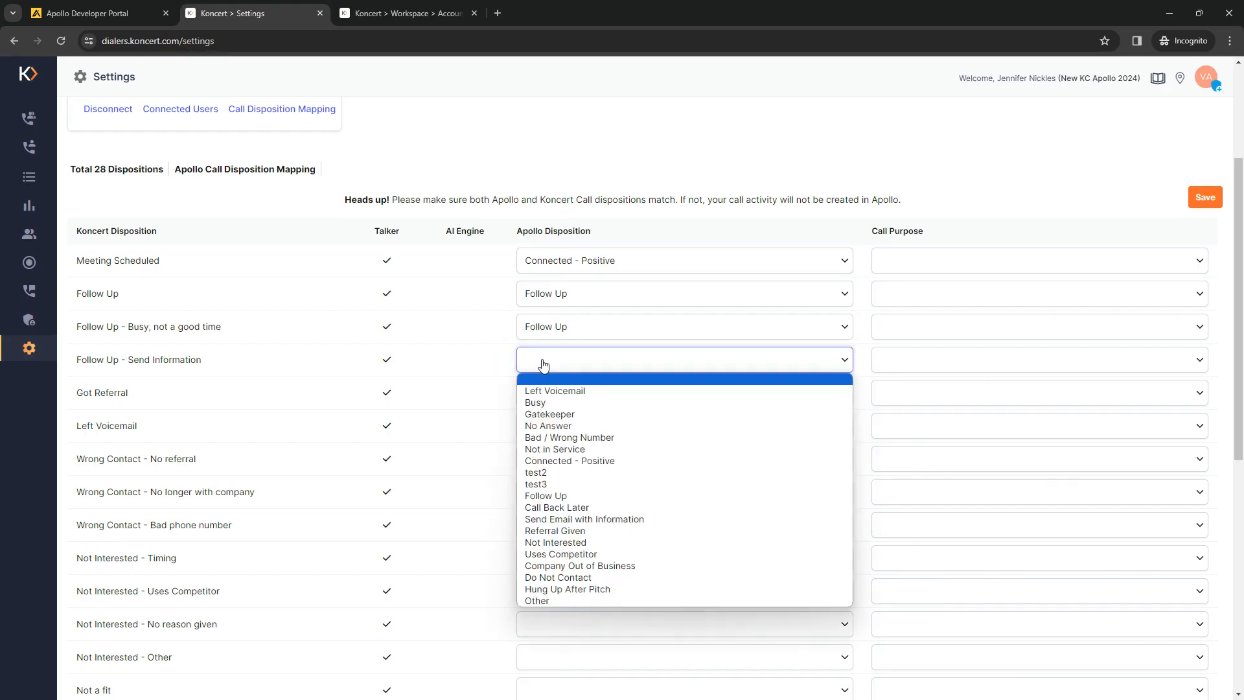
{"action": "left_click", "coordinate": [548, 496]}
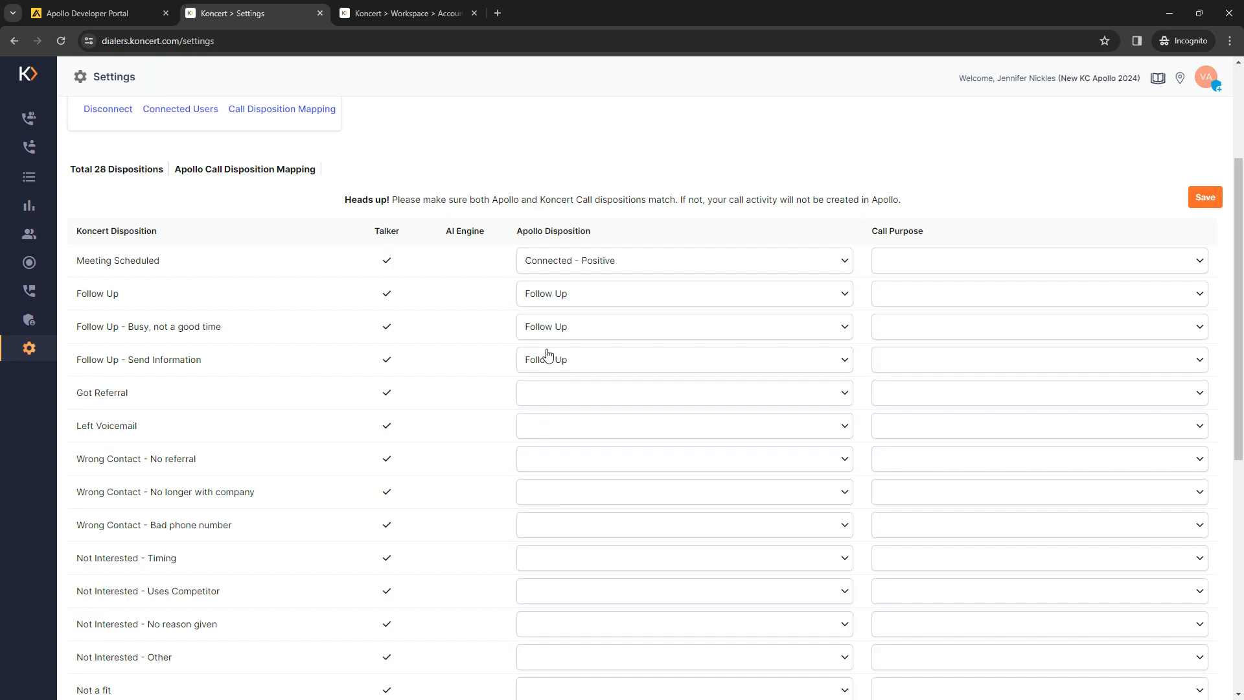
Map the Koncert disposition Got Referral to Referral Given and Left Voicemail to Left Voicemail.
{"action": "left_click", "coordinate": [600, 398]}
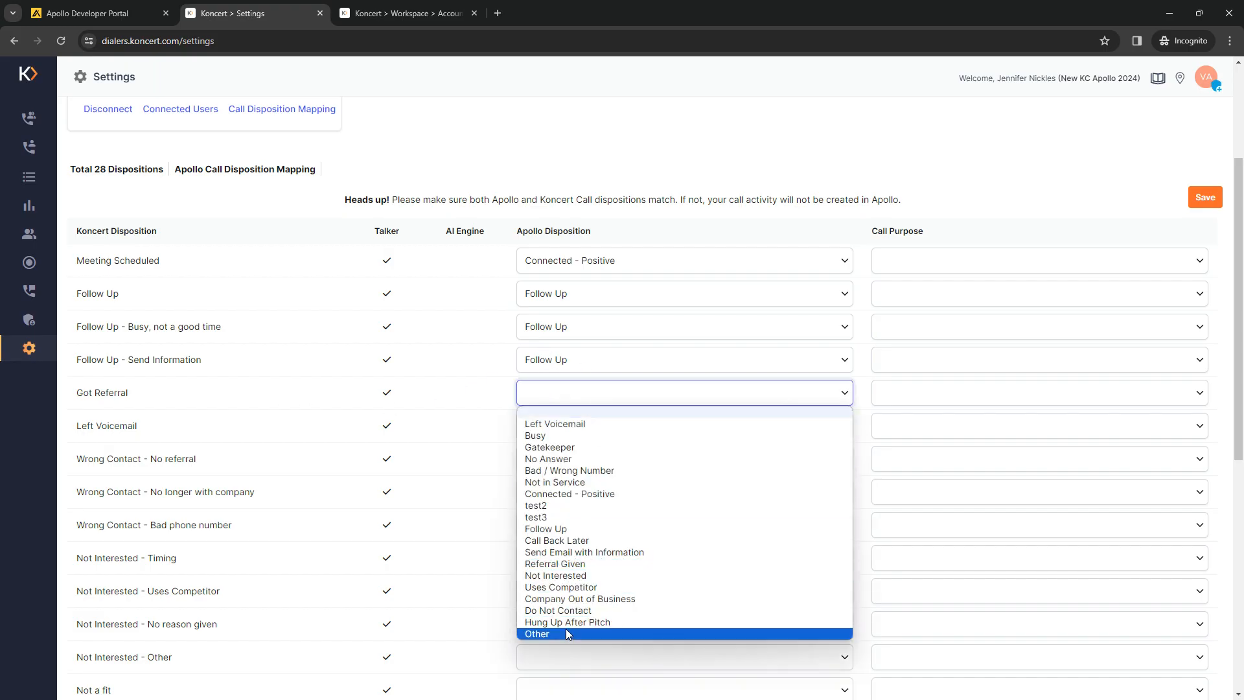
{"action": "left_click", "coordinate": [555, 563]}
{"action": "left_click", "coordinate": [555, 430]}
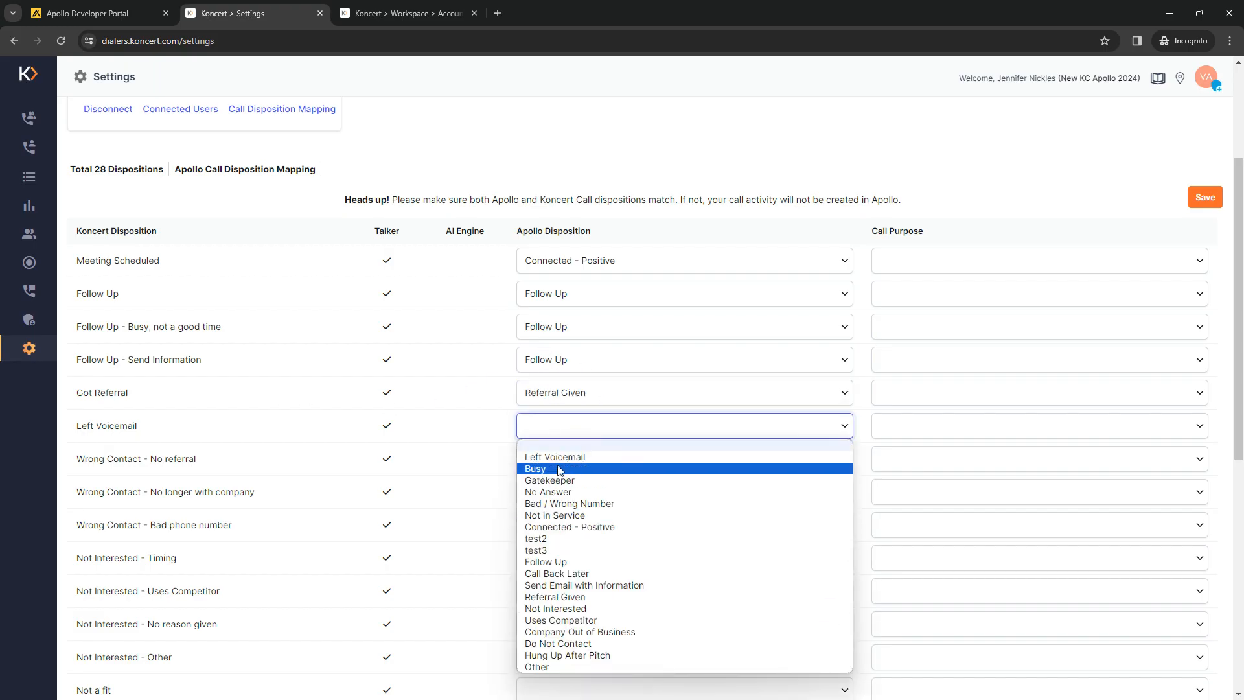
{"action": "left_click", "coordinate": [555, 458]}
Map Wrong Contact - No referral, No longer with company and Bad phone number to the Apollo disposition Bad / Wrong Number.
{"action": "left_click", "coordinate": [555, 459]}
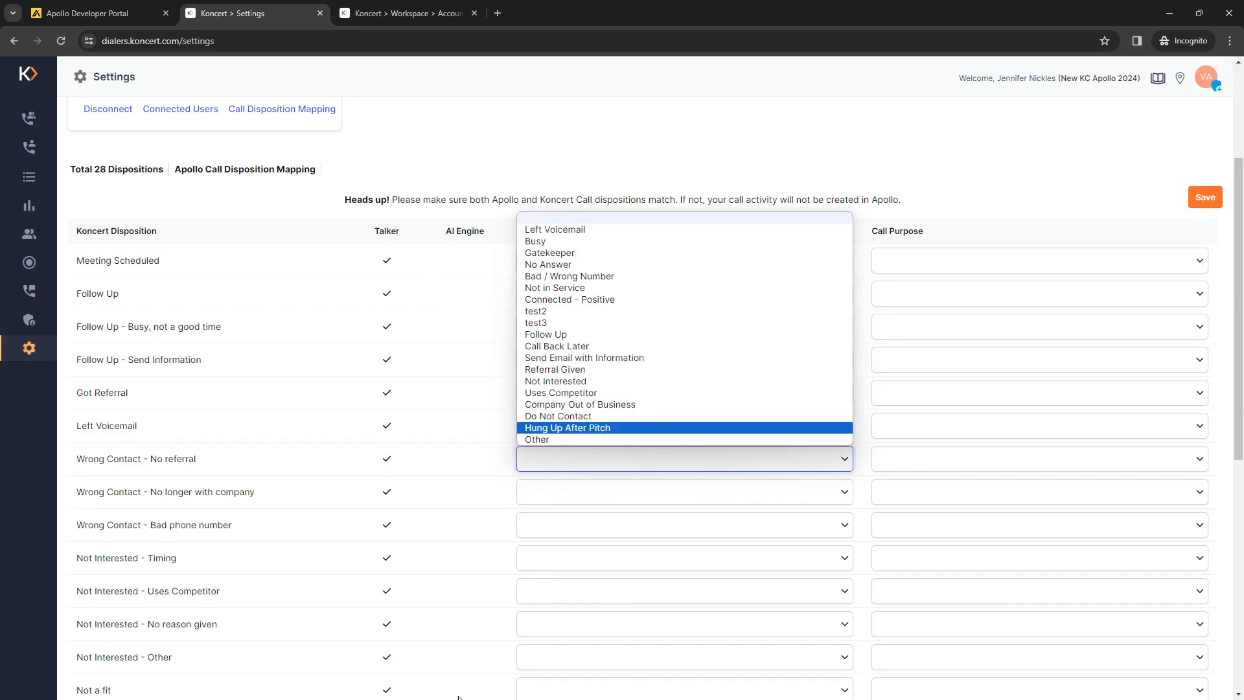
{"action": "scroll", "coordinate": [569, 526], "scroll_direction": "down", "scroll_amount": 7}
{"action": "scroll", "coordinate": [569, 536], "scroll_direction": "up", "scroll_amount": 10}
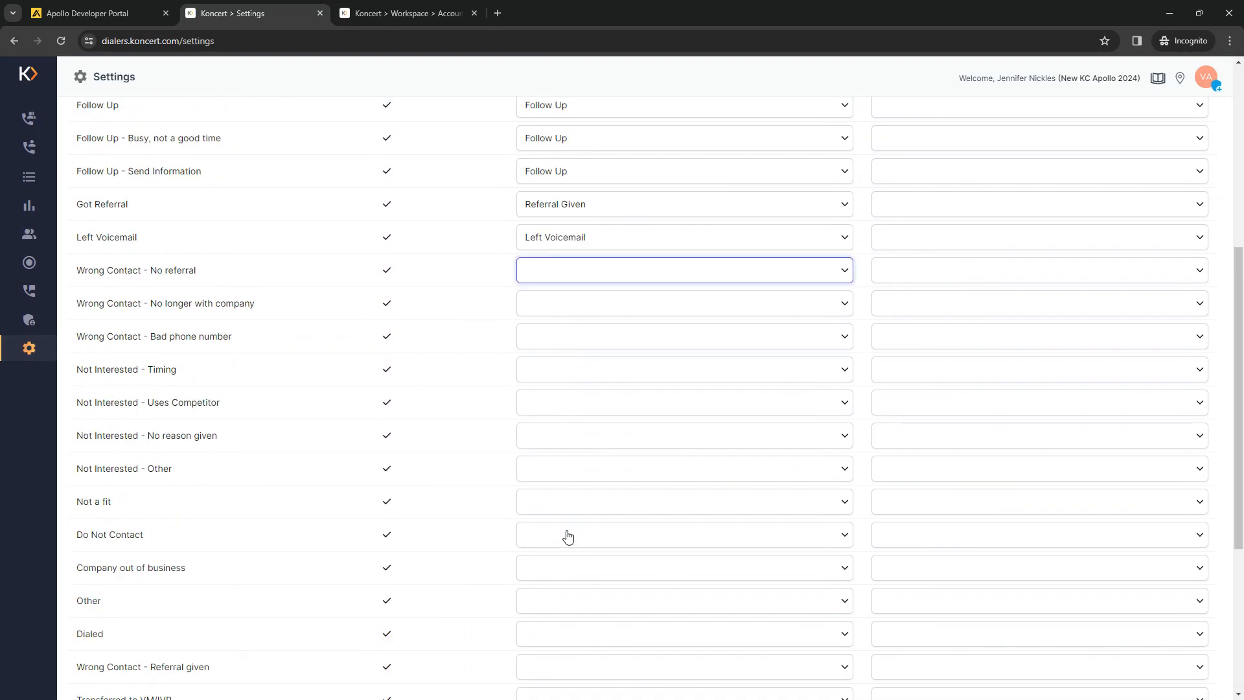
{"action": "scroll", "coordinate": [566, 536], "scroll_direction": "down", "scroll_amount": 3}
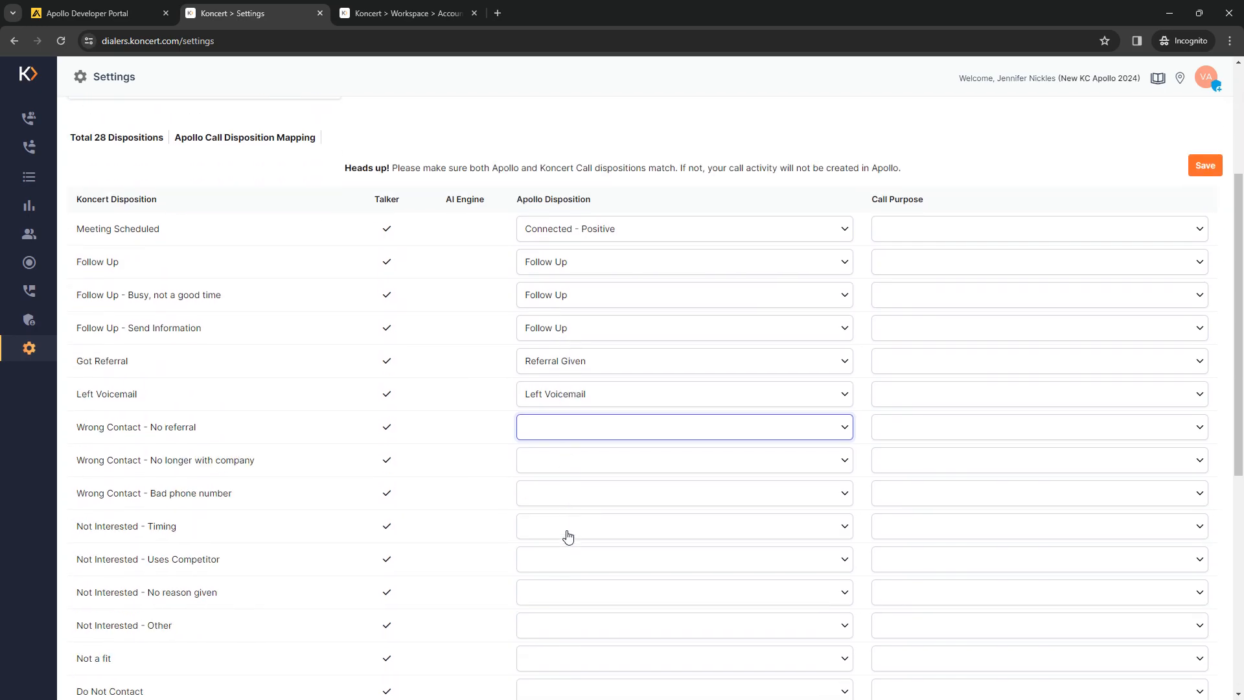
{"action": "left_click", "coordinate": [551, 431]}
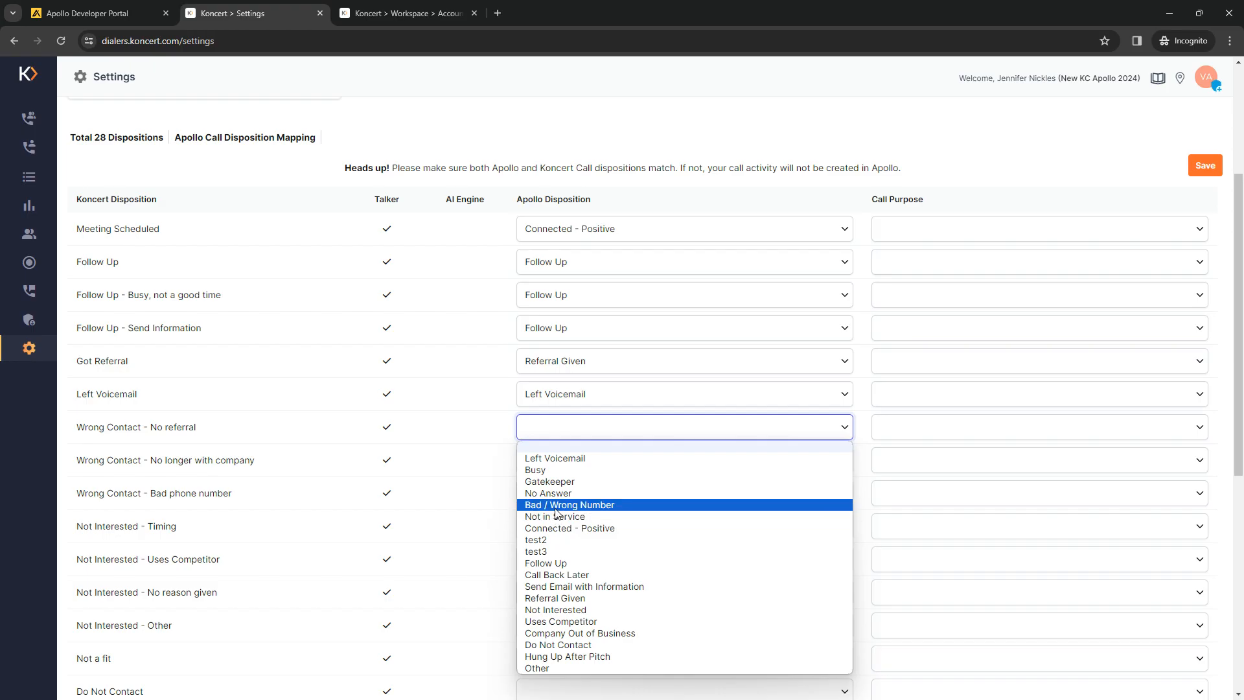
{"action": "left_click", "coordinate": [554, 461]}
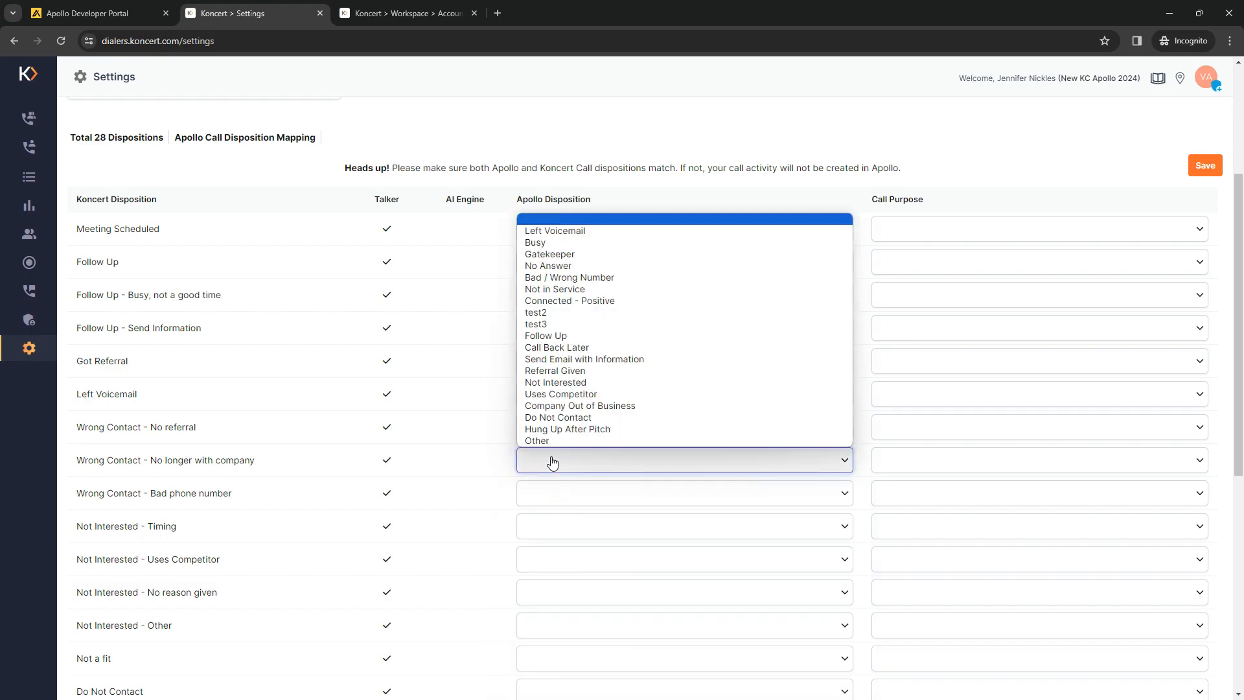
{"action": "key", "text": "Up"}
{"action": "key", "text": "Up"}
{"action": "key", "text": "Up"}
{"action": "key", "text": "Up"}
{"action": "key", "text": "Up"}
{"action": "key", "text": "Up"}
{"action": "key", "text": "Up"}
{"action": "key", "text": "Up"}
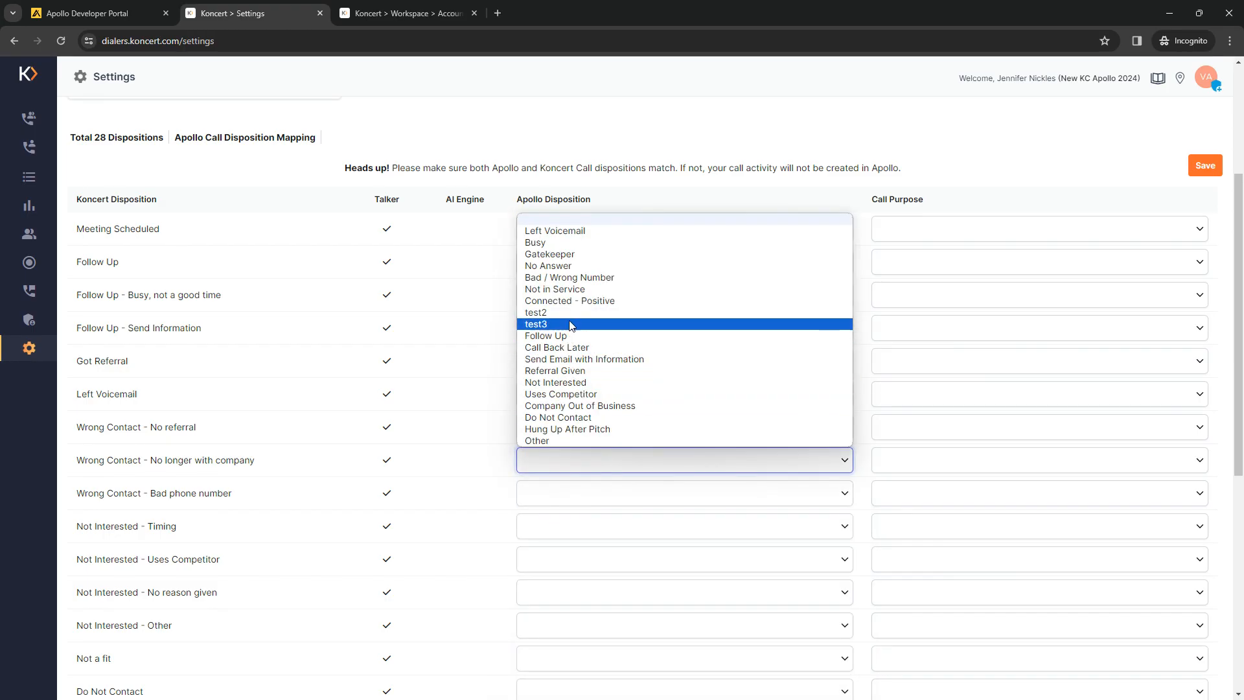
{"action": "key", "text": "Return"}
{"action": "left_click", "coordinate": [544, 496]}
{"action": "key", "text": "Up"}
{"action": "key", "text": "Up"}
{"action": "key", "text": "Up"}
{"action": "key", "text": "Up"}
{"action": "key", "text": "Up"}
{"action": "key", "text": "Up"}
{"action": "key", "text": "Return"}
Map Not Interested - Timing and Not Interested - Uses Competitor to the Apollo disposition Not Interested.
{"action": "left_click", "coordinate": [552, 538]}
{"action": "key", "text": "Up"}
{"action": "key", "text": "Return"}
{"action": "left_click", "coordinate": [541, 563]}
{"action": "key", "text": "Up"}
{"action": "key", "text": "Return"}
Map Not Interested - No reason given to Not Interested, and remap Not Interested - Uses Competitor to Uses Competitor.
{"action": "scroll", "coordinate": [493, 467], "scroll_direction": "down", "scroll_amount": 3}
{"action": "left_click", "coordinate": [539, 398]}
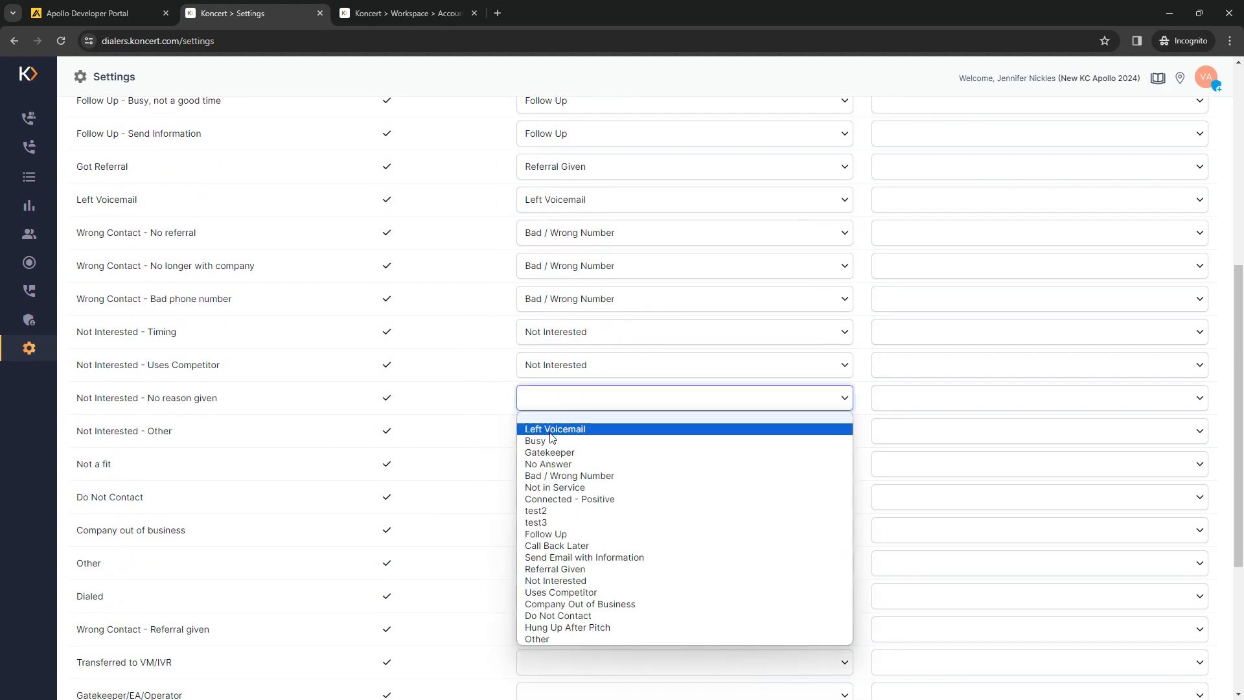
{"action": "left_click", "coordinate": [549, 590]}
{"action": "left_click", "coordinate": [565, 403]}
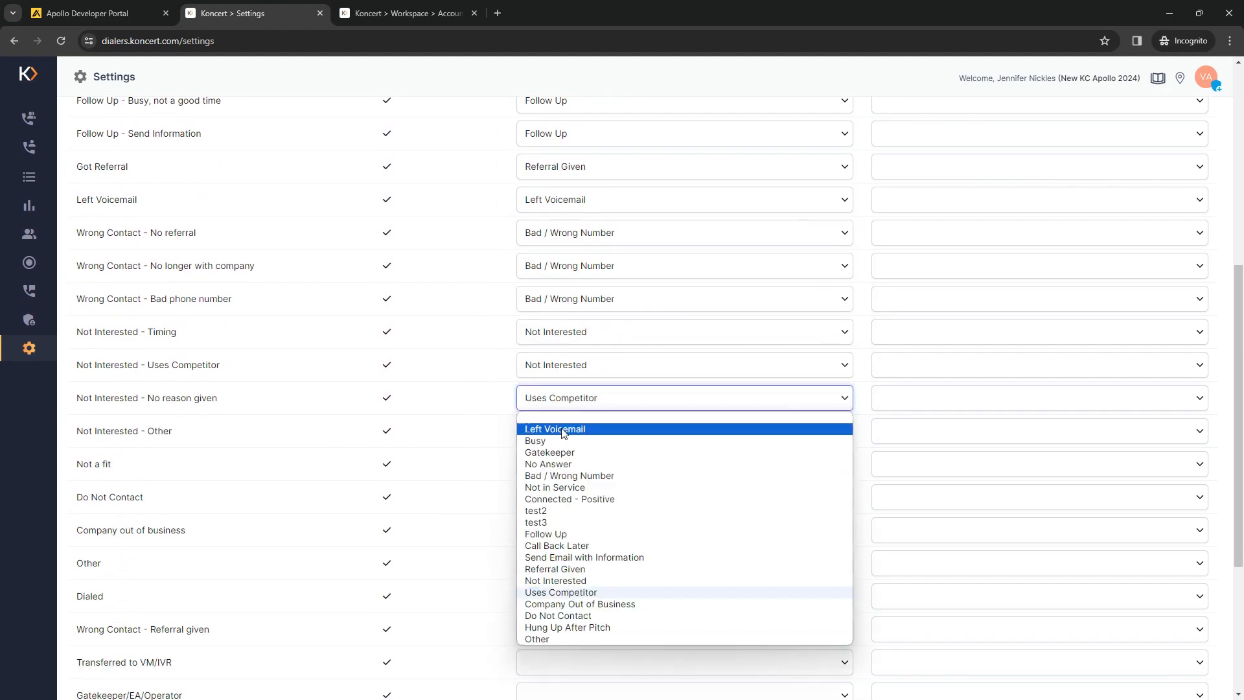
{"action": "left_click", "coordinate": [552, 581]}
{"action": "left_click", "coordinate": [559, 371]}
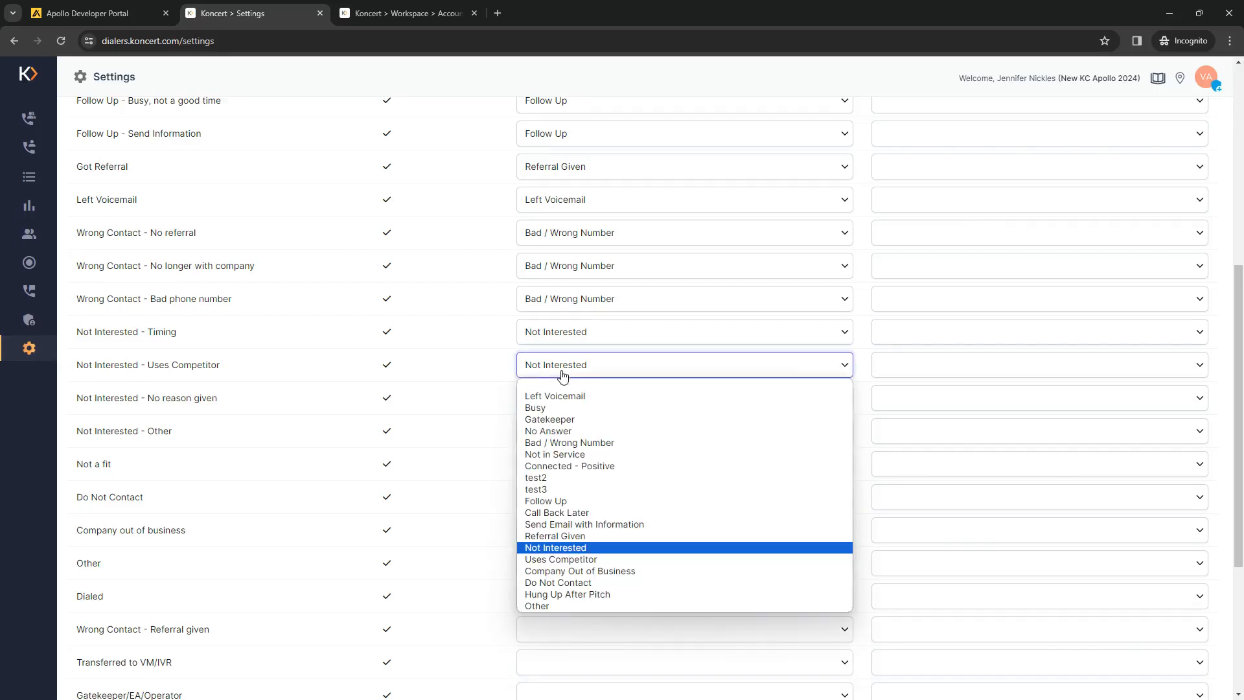
{"action": "left_click", "coordinate": [557, 561]}
Map Not Interested - Other and Not a fit to the Apollo disposition Not Interested.
{"action": "left_click", "coordinate": [561, 430]}
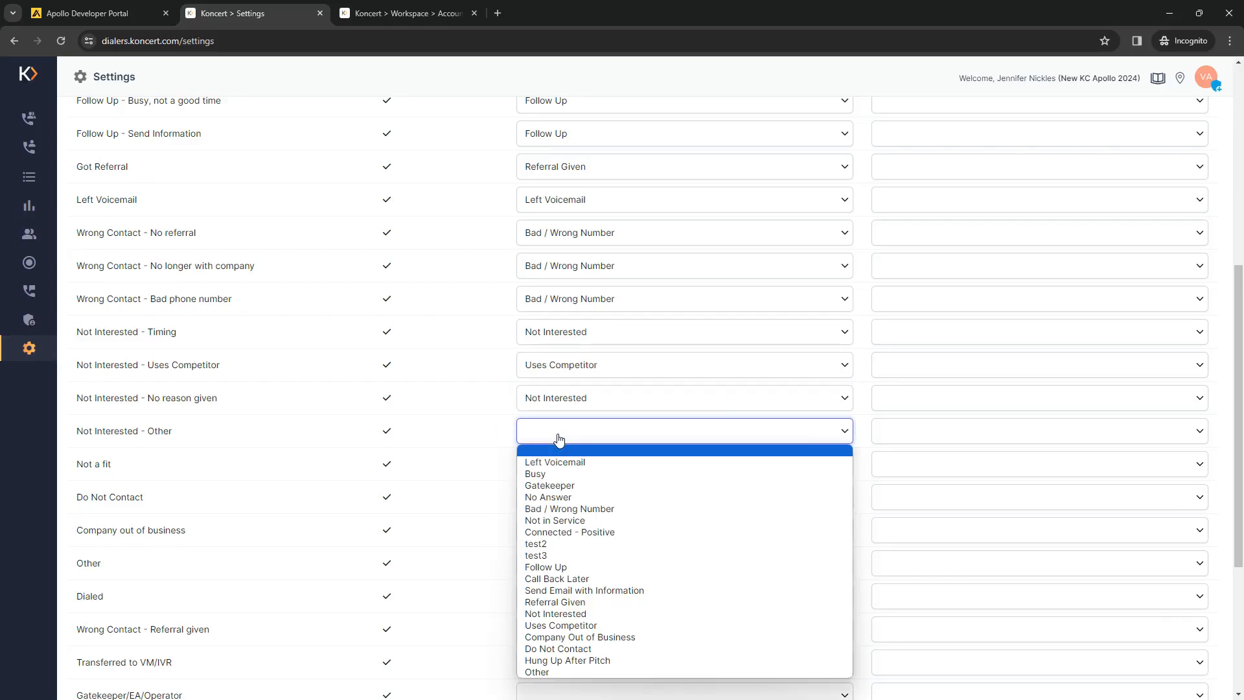
{"action": "left_click", "coordinate": [561, 614]}
{"action": "left_click", "coordinate": [571, 470]}
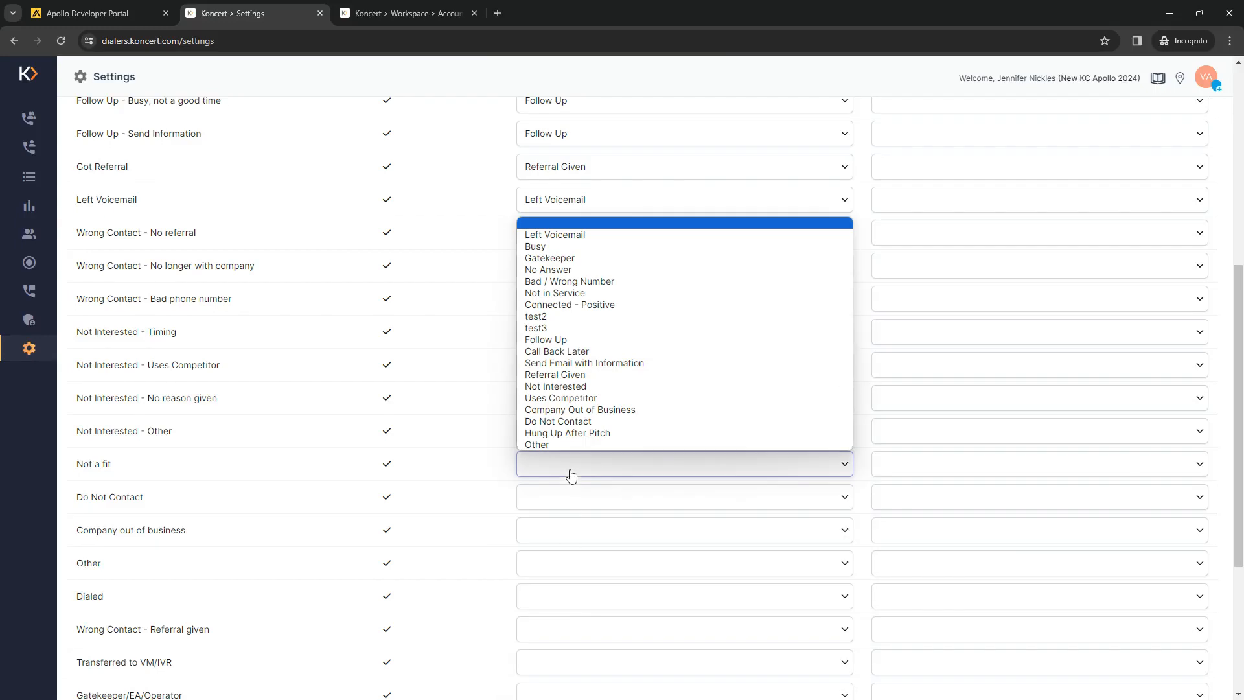
{"action": "left_click", "coordinate": [574, 387]}
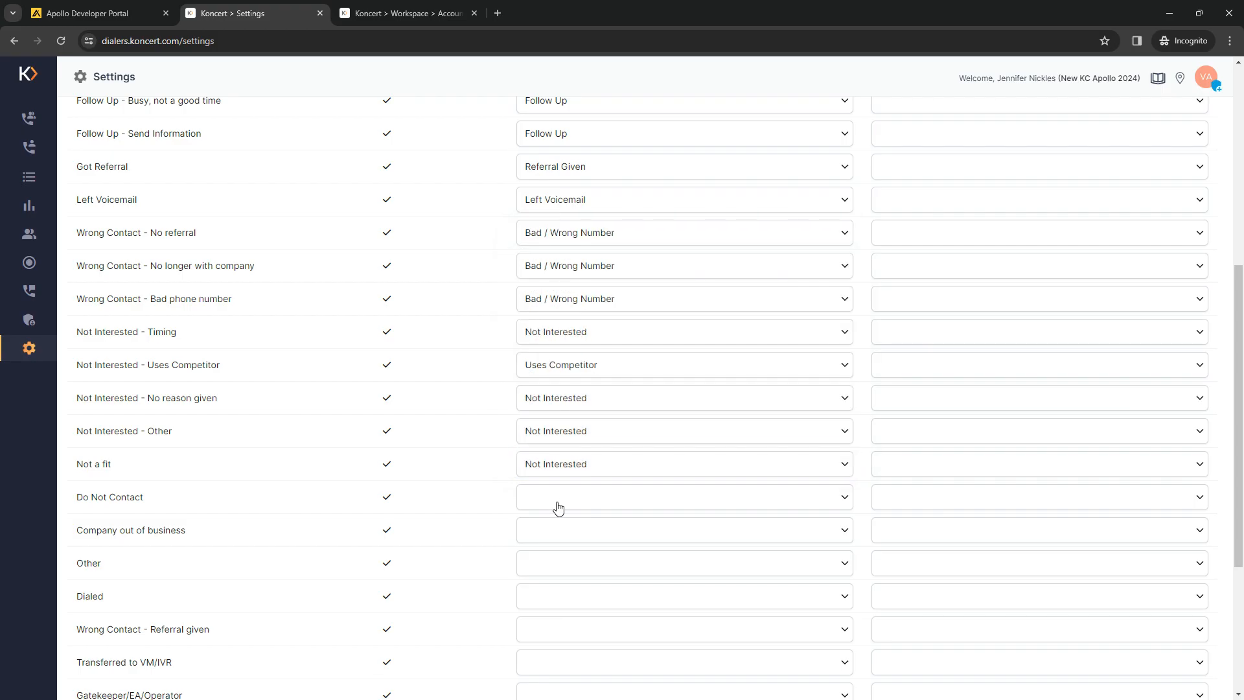
Map Do Not Contact, Company out of business and Other to the Apollo dispositions of the same names.
{"action": "left_click", "coordinate": [555, 504]}
{"action": "left_click", "coordinate": [558, 454]}
{"action": "left_click", "coordinate": [559, 530]}
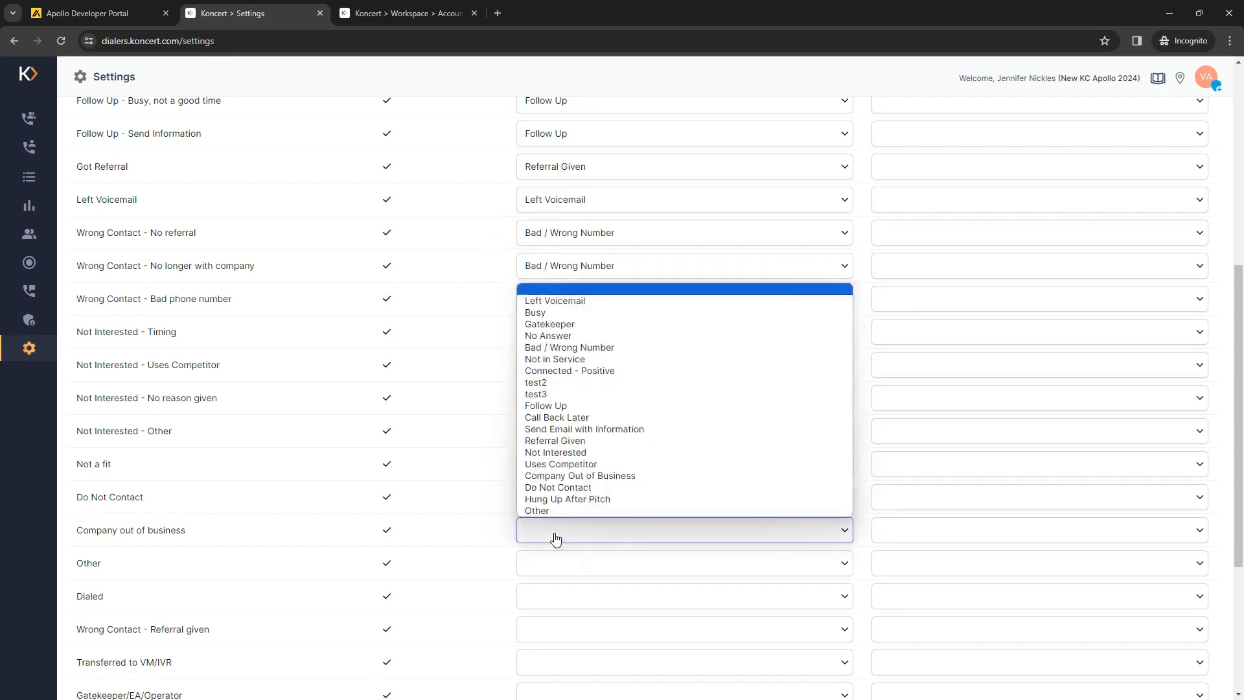
{"action": "left_click", "coordinate": [558, 476]}
{"action": "left_click", "coordinate": [554, 567]}
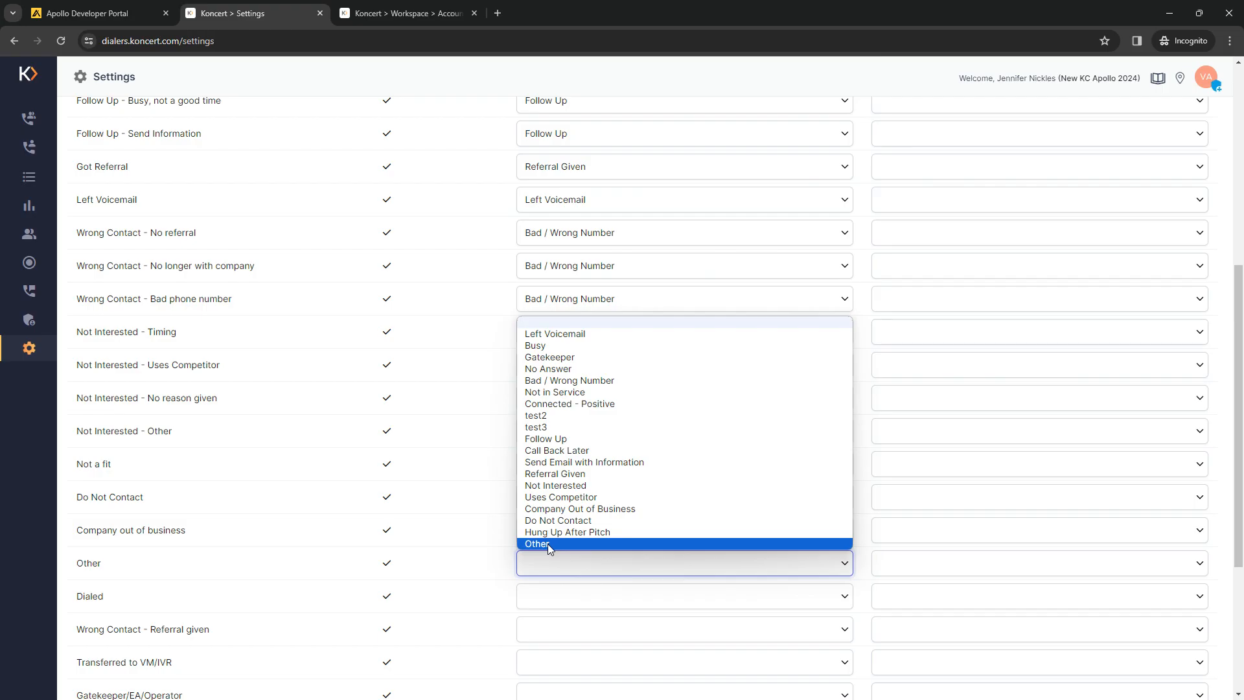
{"action": "left_click", "coordinate": [547, 543]}
Map Dialed to No Answer and Wrong Contact - Referral given to Referral Given.
{"action": "scroll", "coordinate": [486, 467], "scroll_direction": "down", "scroll_amount": 3}
{"action": "left_click", "coordinate": [542, 400]}
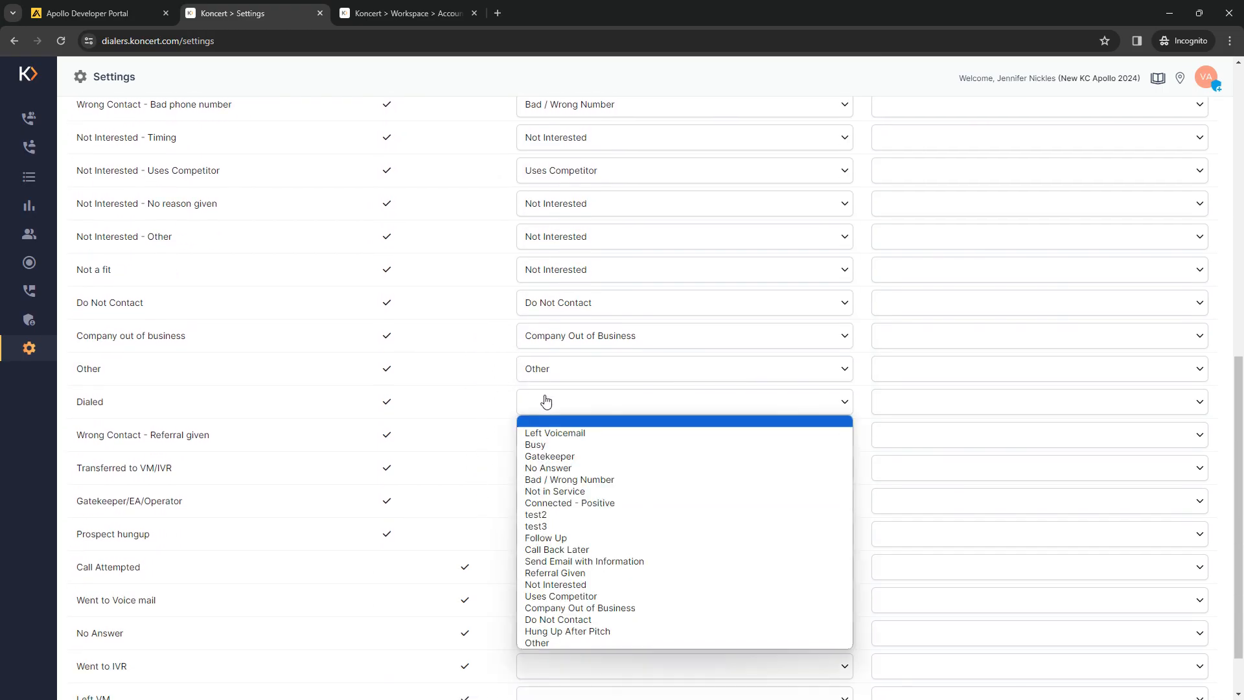
{"action": "left_click", "coordinate": [569, 468]}
{"action": "left_click", "coordinate": [555, 440]}
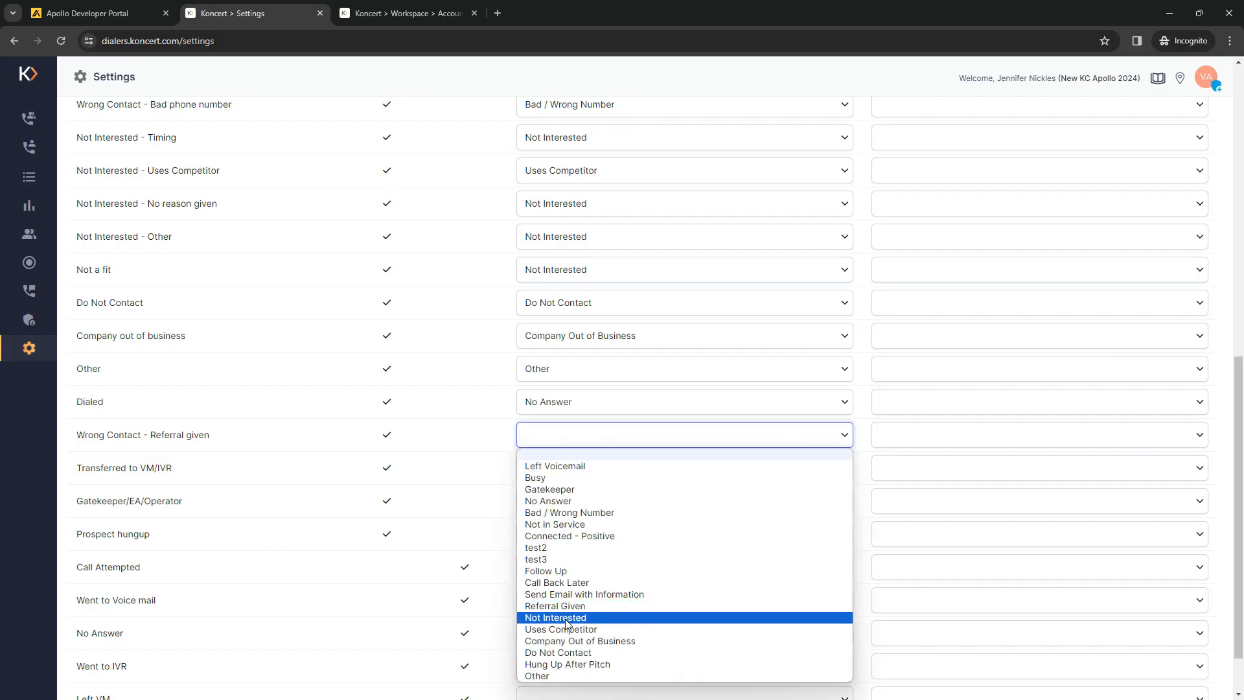
{"action": "left_click", "coordinate": [561, 606]}
Map Transferred to VM/IVR to No Answer and Gatekeeper/EA/Operator to Gatekeeper.
{"action": "left_click", "coordinate": [562, 470]}
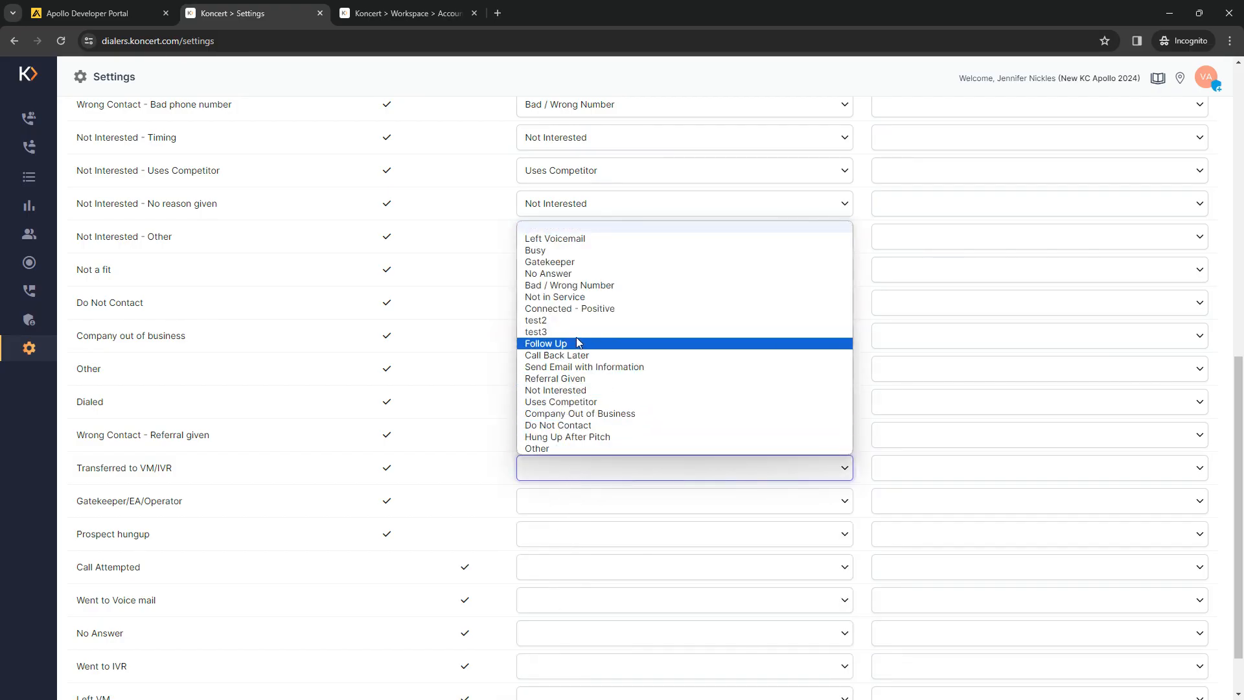
{"action": "left_click", "coordinate": [577, 274]}
{"action": "left_click", "coordinate": [571, 509]}
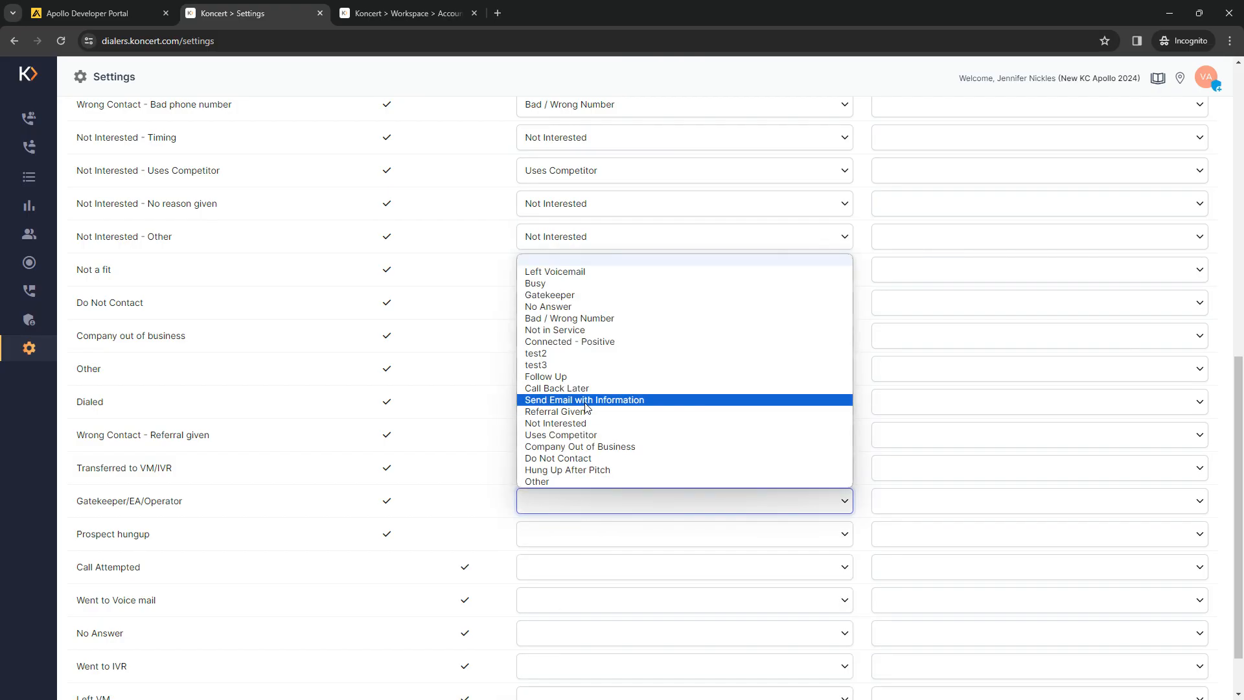
{"action": "left_click", "coordinate": [564, 295]}
Map Prospect hungup and Call Attempted to the Apollo disposition No Answer.
{"action": "left_click", "coordinate": [558, 537]}
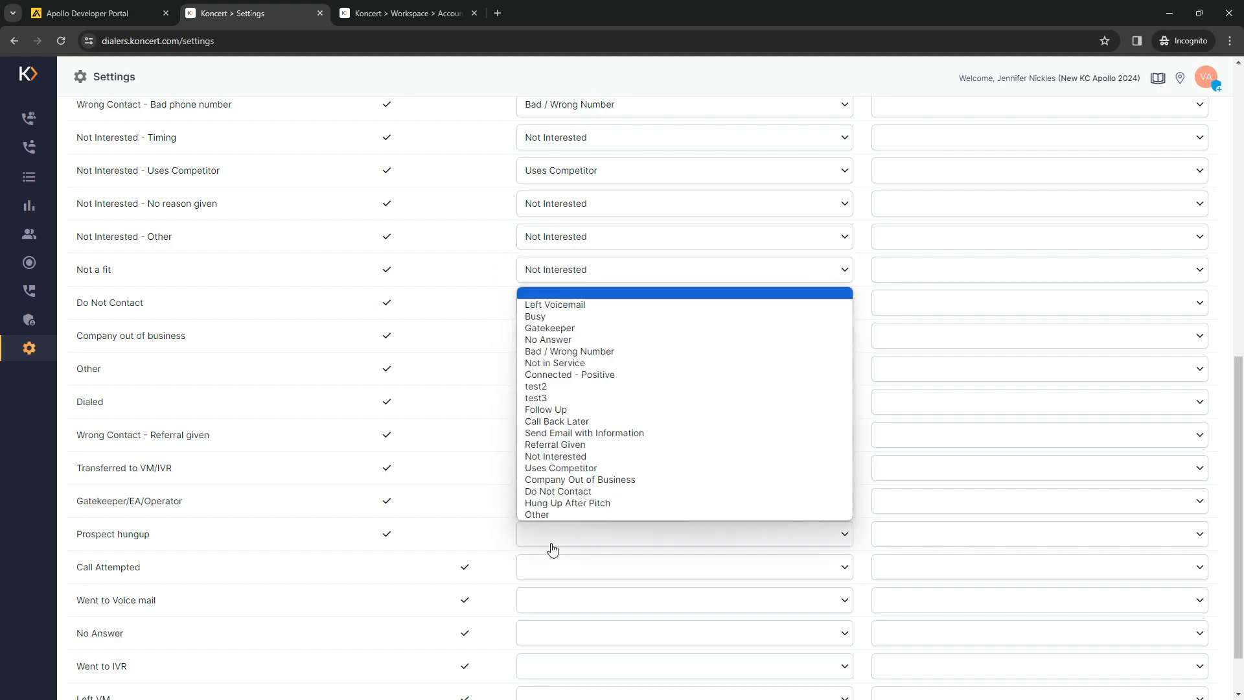
{"action": "left_click", "coordinate": [554, 339]}
{"action": "left_click", "coordinate": [546, 576]}
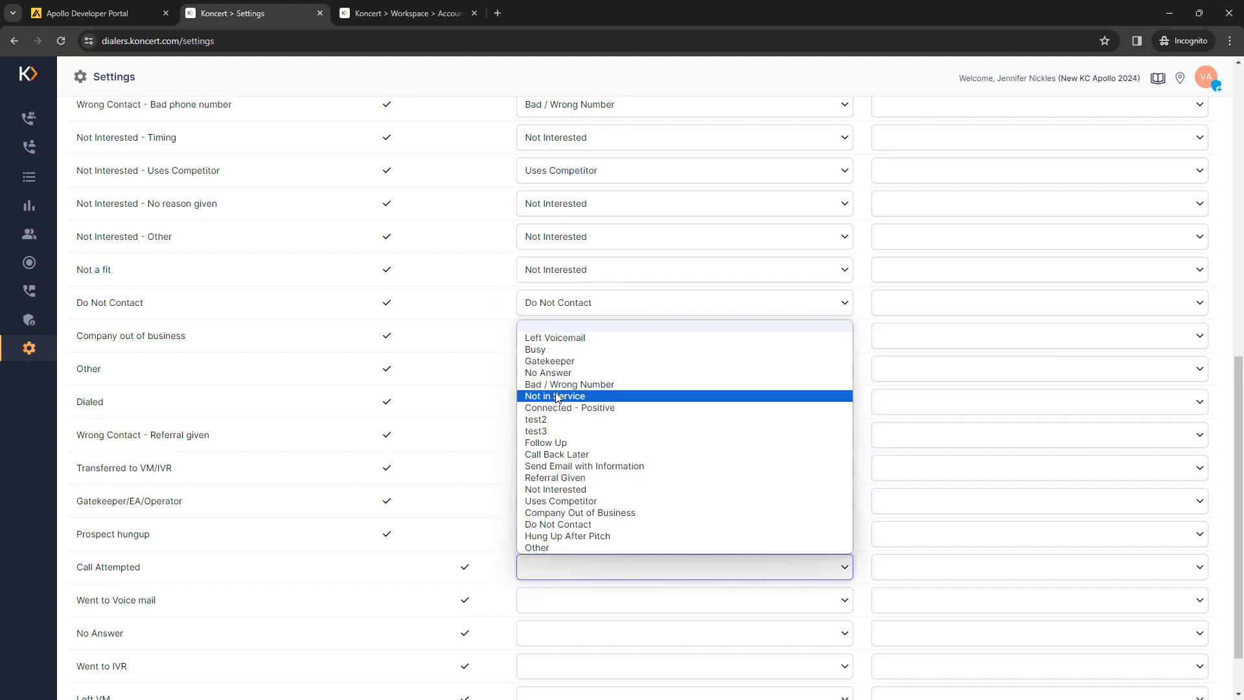
{"action": "left_click", "coordinate": [548, 372]}
Map the AI Engine dispositions Went to Voice mail, No Answer and Went to IVR to No Answer.
{"action": "scroll", "coordinate": [512, 511], "scroll_direction": "down", "scroll_amount": 1}
{"action": "left_click", "coordinate": [548, 538]}
{"action": "left_click", "coordinate": [479, 494]}
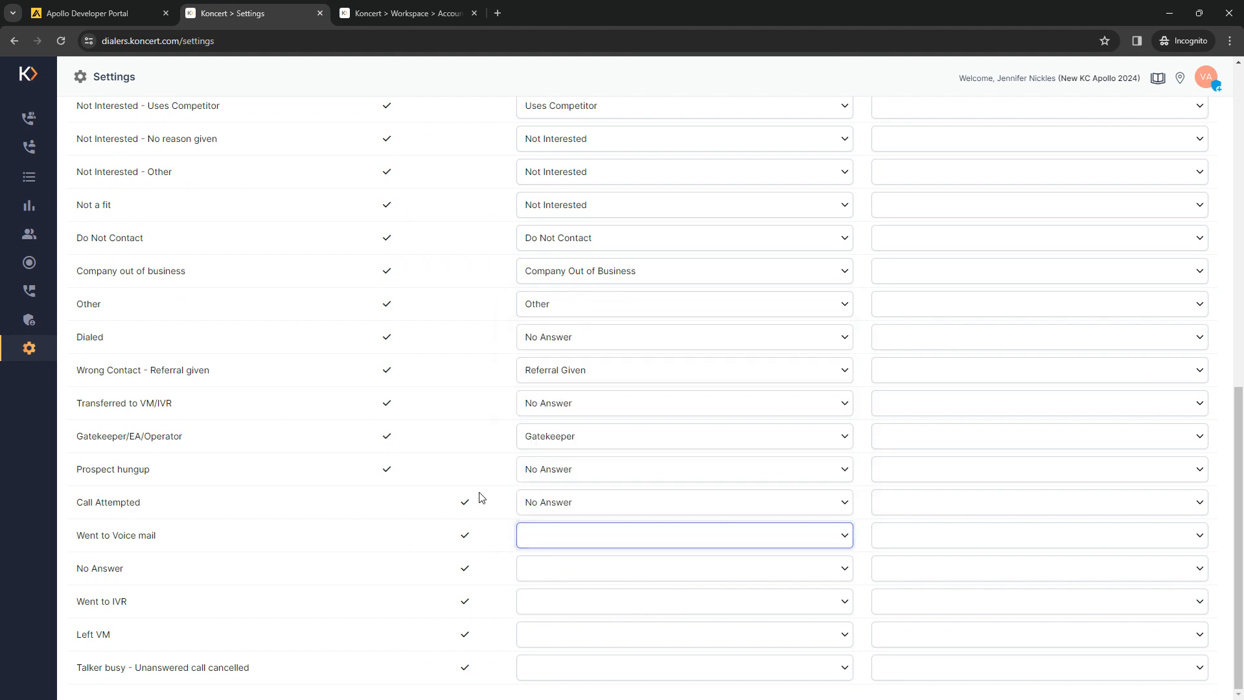
{"action": "left_click", "coordinate": [537, 498]}
{"action": "left_click", "coordinate": [564, 536]}
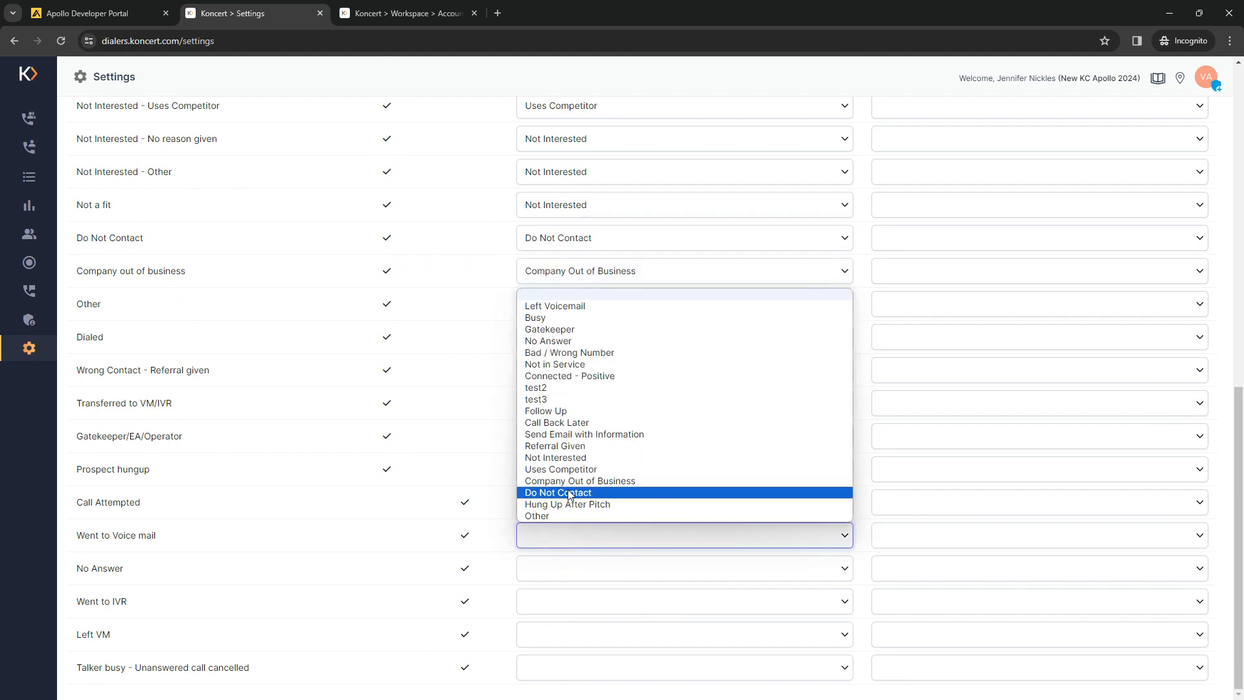
{"action": "left_click", "coordinate": [548, 341]}
{"action": "left_click", "coordinate": [550, 569]}
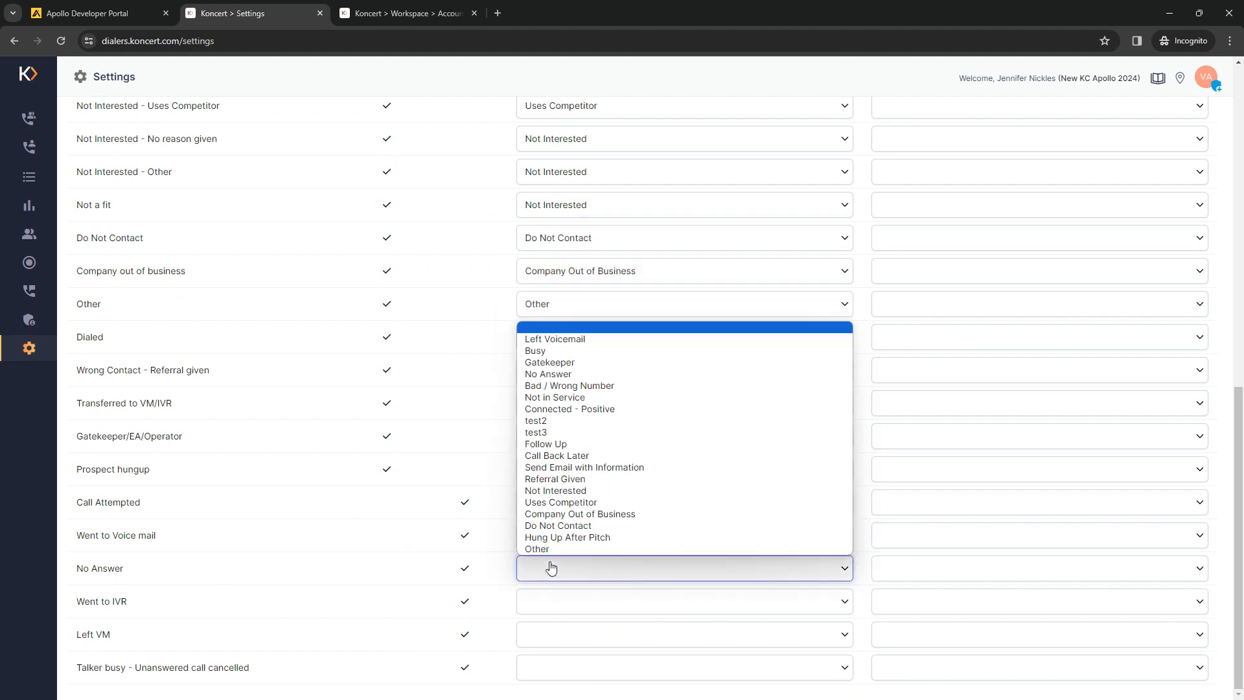
{"action": "left_click", "coordinate": [548, 373]}
{"action": "left_click", "coordinate": [544, 592]}
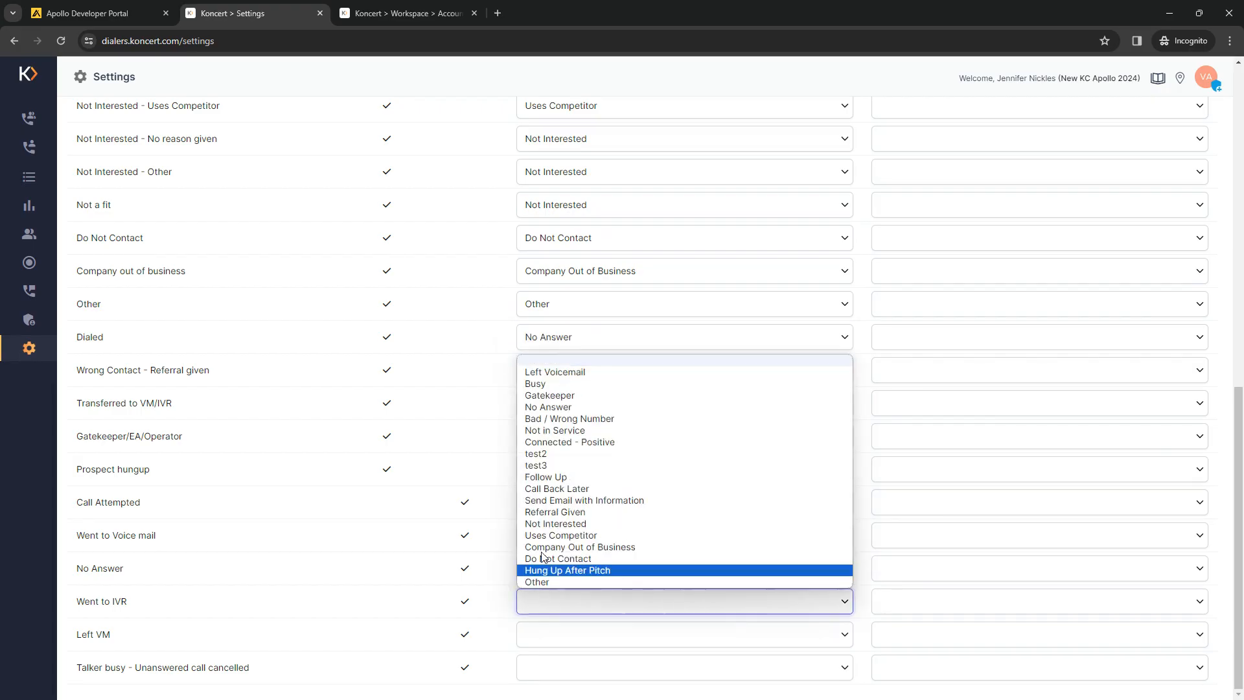
{"action": "left_click", "coordinate": [548, 407]}
Map Left VM to Left Voicemail and Talker busy - Unanswered call cancelled to No Answer.
{"action": "left_click", "coordinate": [535, 631]}
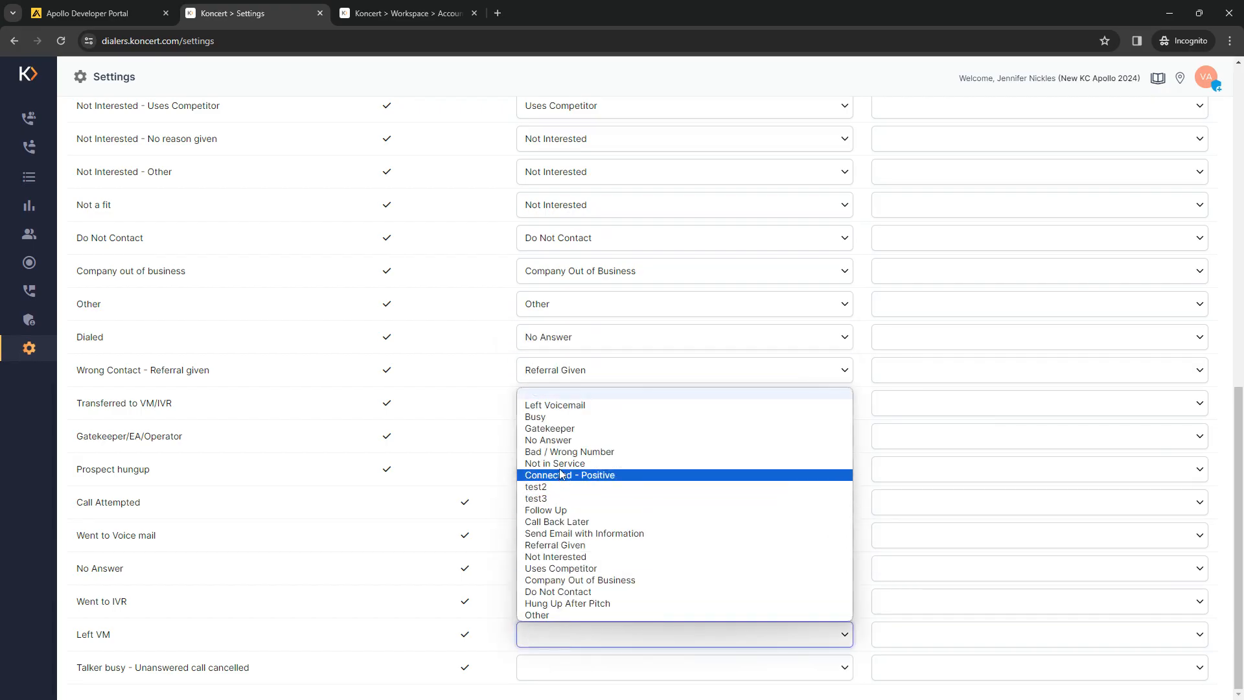
{"action": "left_click", "coordinate": [557, 405]}
{"action": "left_click", "coordinate": [547, 637]}
{"action": "left_click", "coordinate": [554, 406]}
{"action": "left_click", "coordinate": [547, 668]}
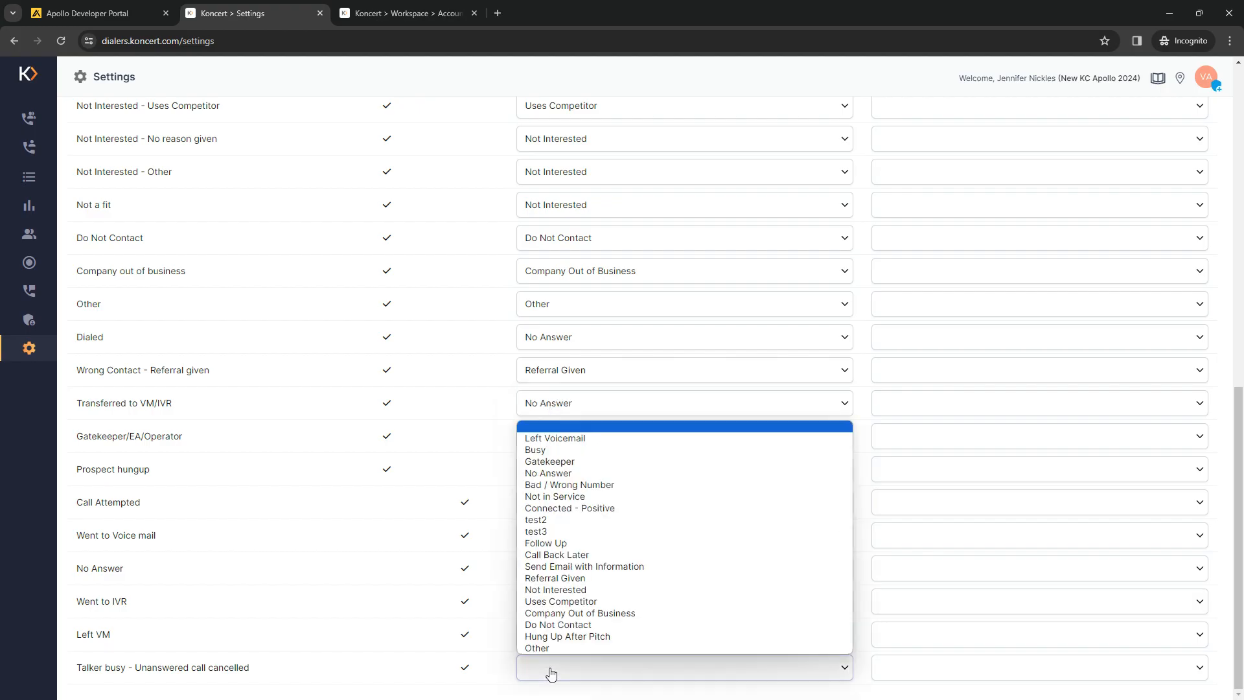
{"action": "left_click", "coordinate": [561, 474]}
Save the Apollo call disposition mapping and open the AI Flow Dialer.
{"action": "scroll", "coordinate": [609, 556], "scroll_direction": "up", "scroll_amount": 10}
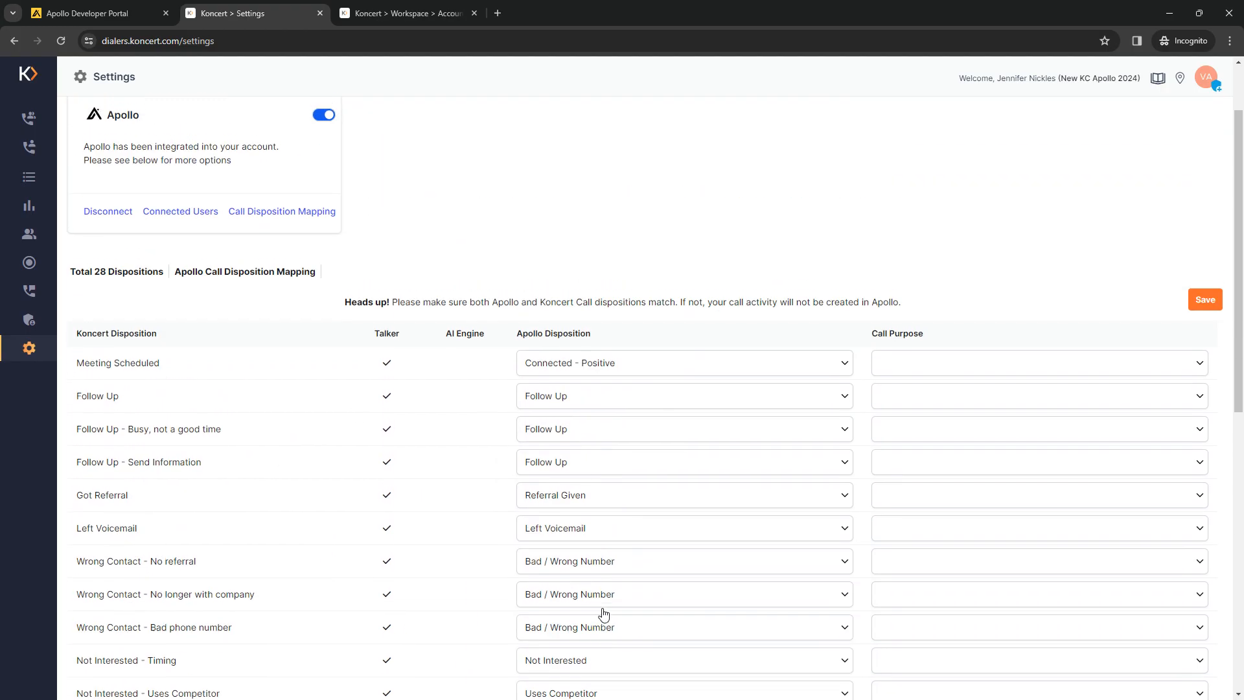
{"action": "left_click", "coordinate": [1204, 394]}
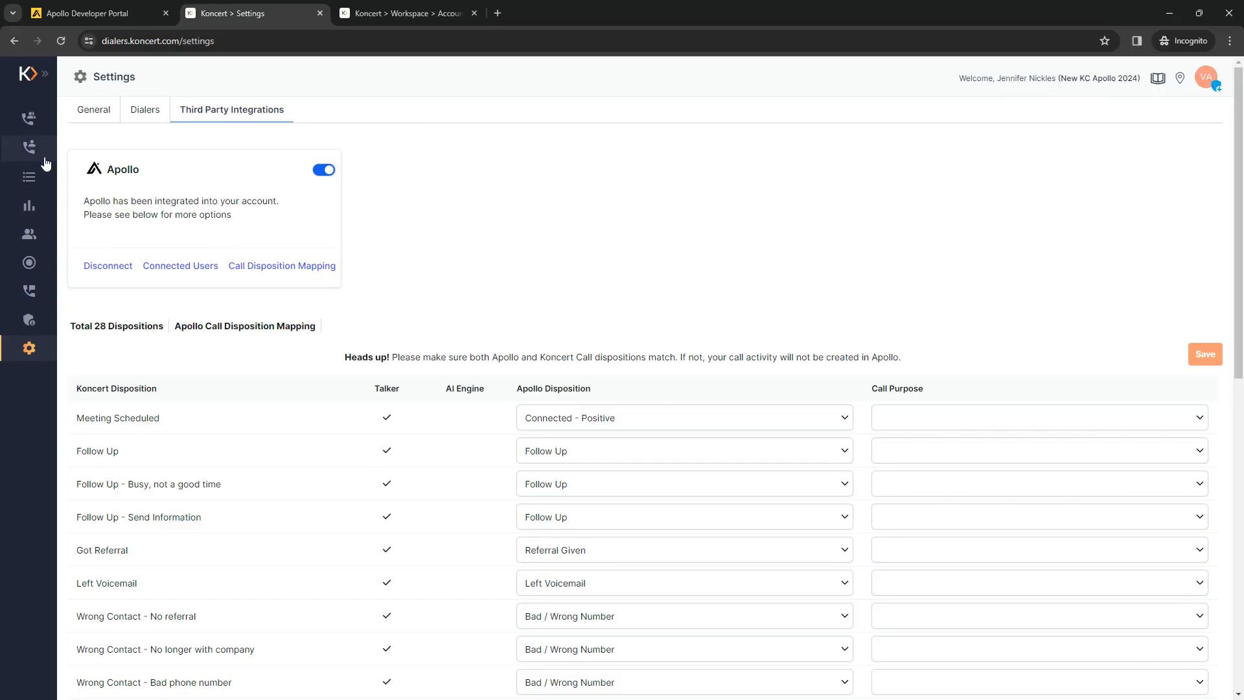
{"action": "left_click", "coordinate": [29, 147]}
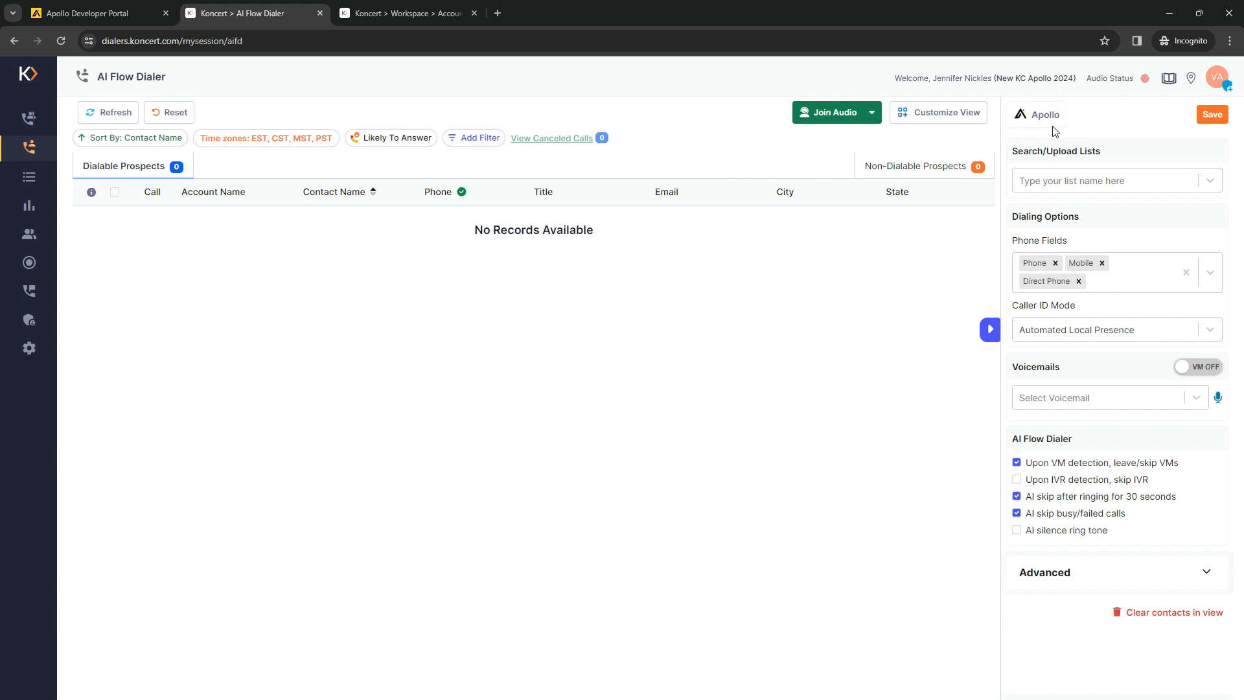
Search the Apollo lists by the owner's first name, import the NA700 Testing Call Sequence list and dismiss the import status.
{"action": "left_click", "coordinate": [1045, 183]}
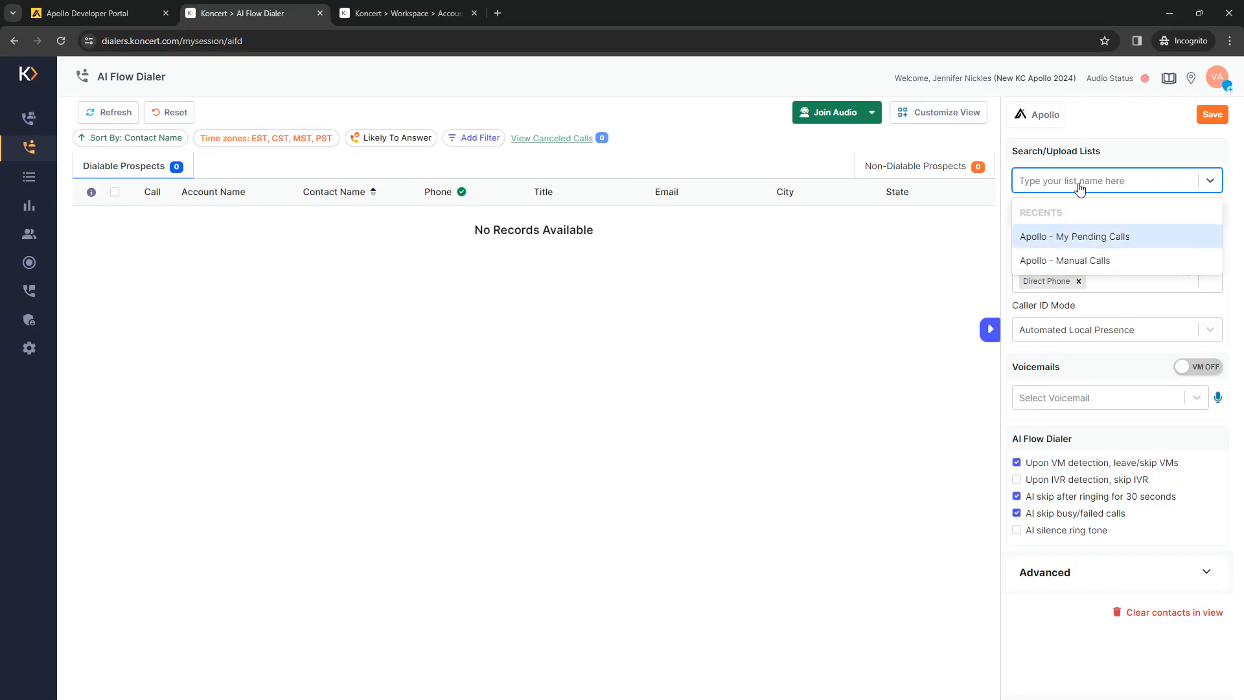
{"action": "type", "text": "jen"}
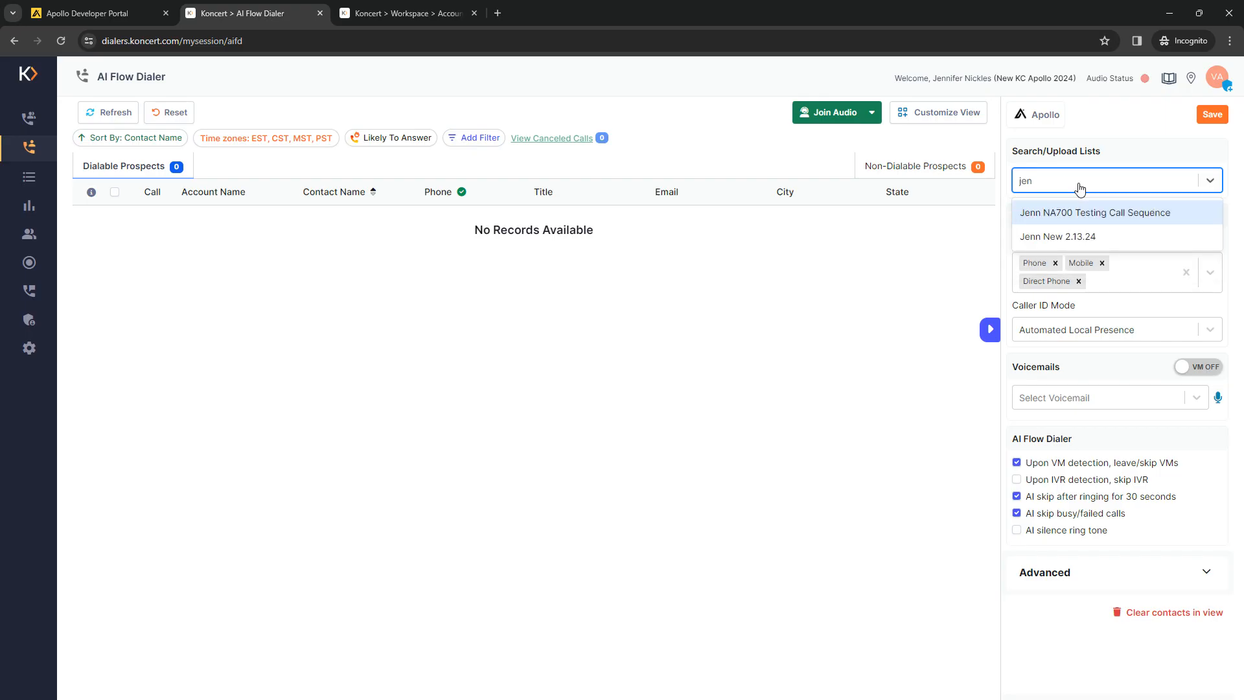
{"action": "left_click", "coordinate": [1062, 213]}
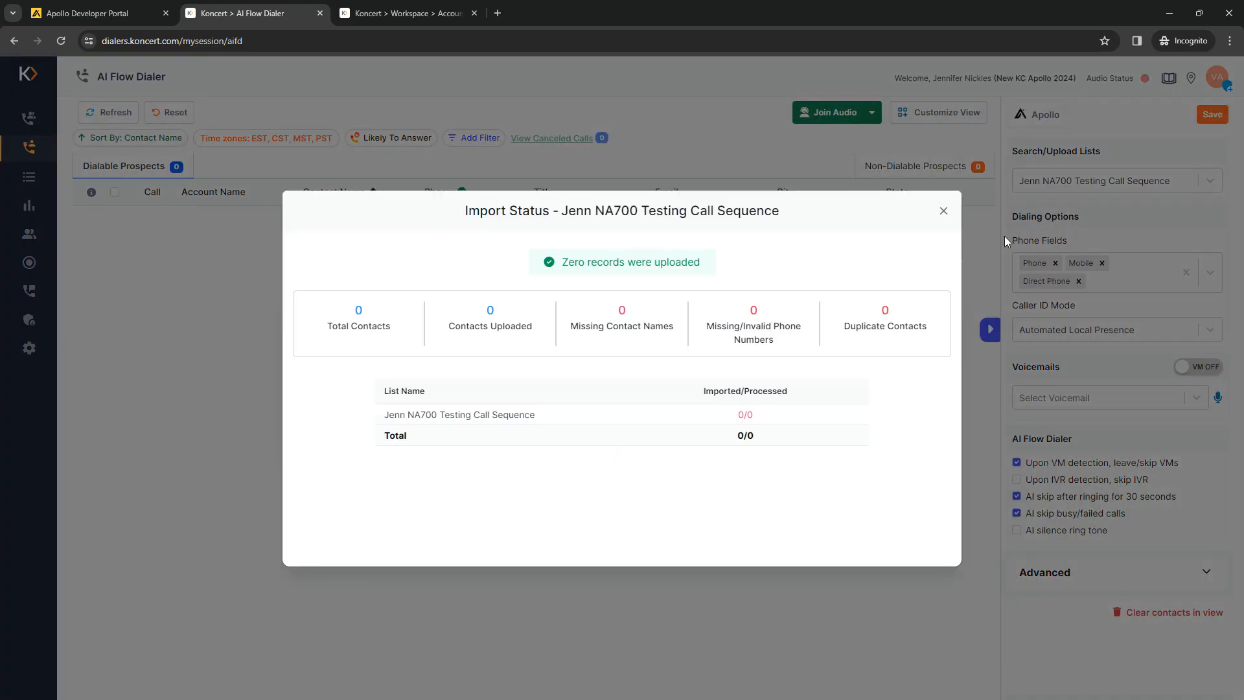
{"action": "left_click", "coordinate": [943, 210]}
Import the Apollo - My Pending Calls list into the AI Flow Dialer and continue past the import status.
{"action": "left_click", "coordinate": [1082, 185]}
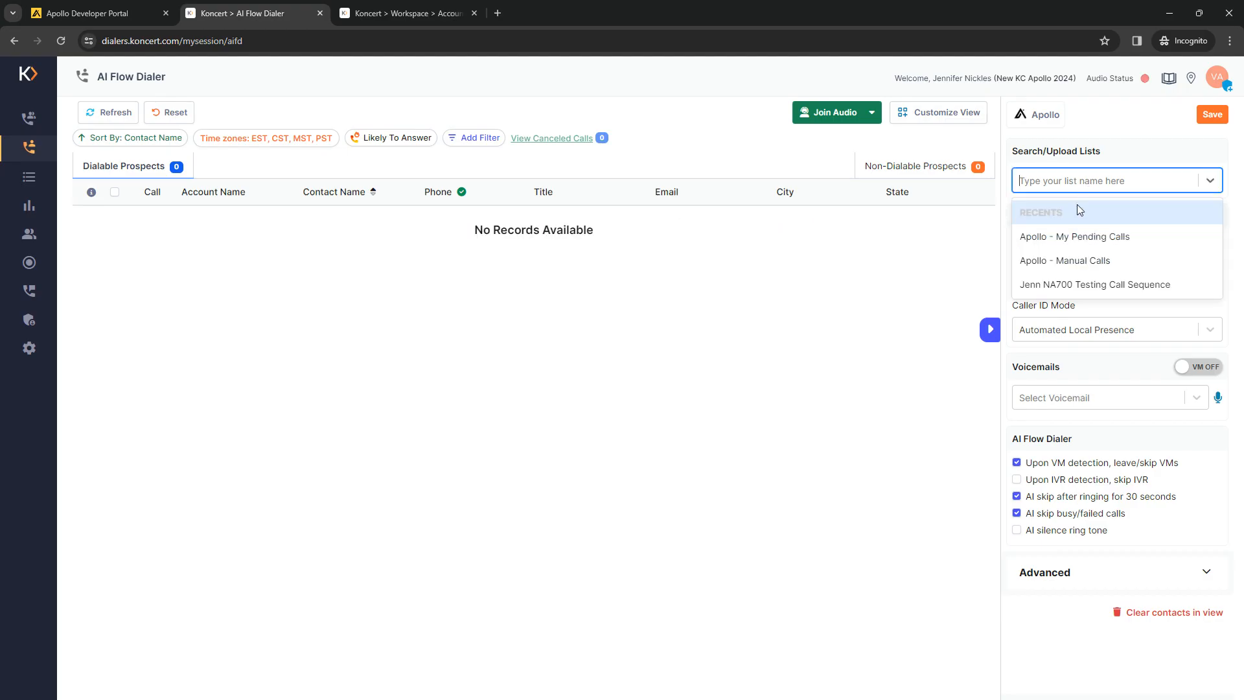
{"action": "left_click", "coordinate": [1071, 235]}
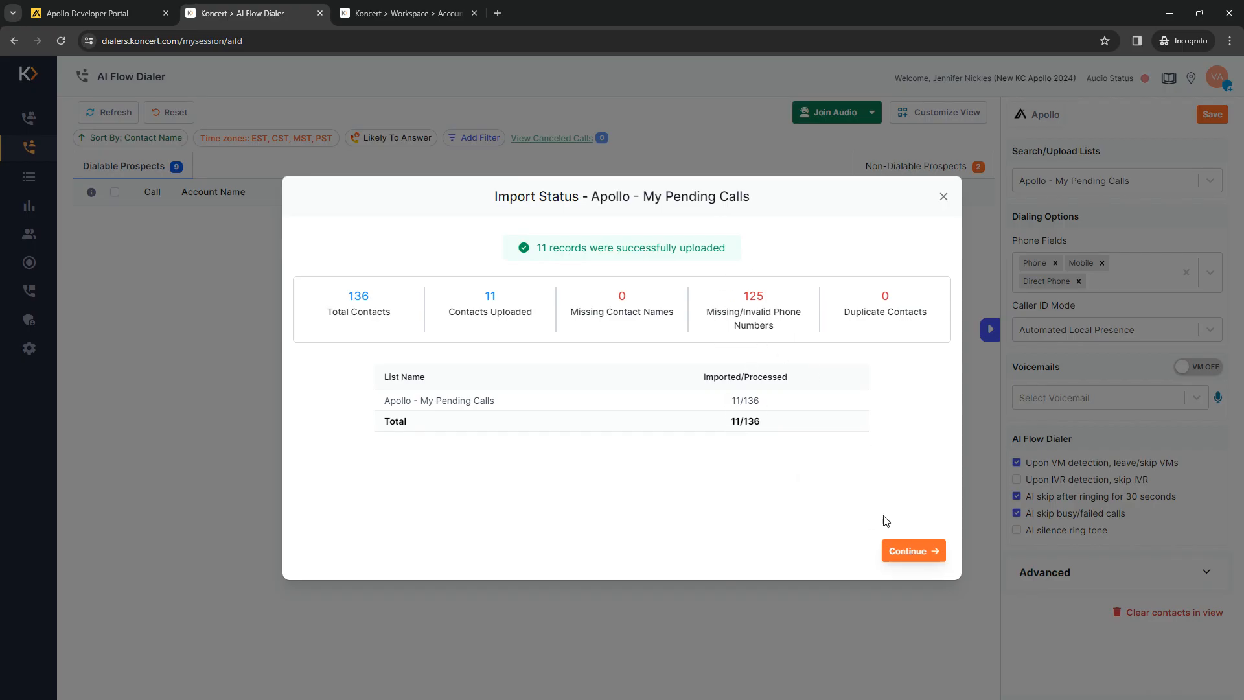
{"action": "left_click", "coordinate": [907, 552]}
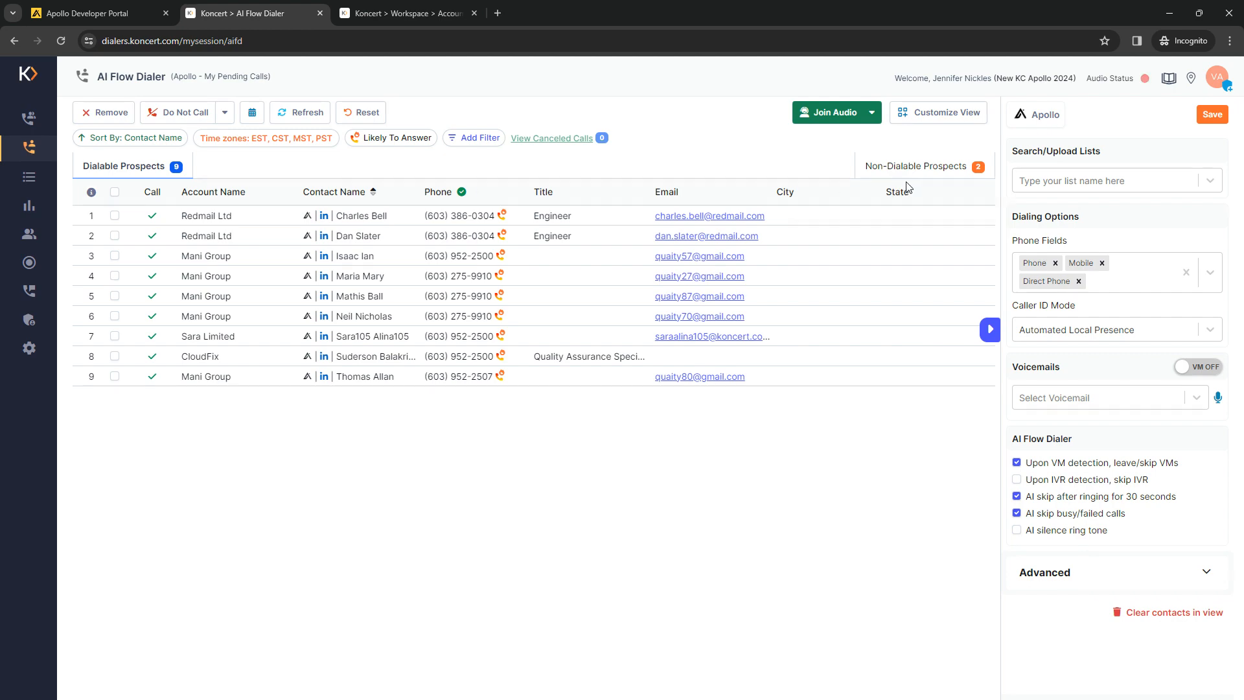
Review the available columns and their order in the prospect view's column settings, leaving them as they are.
{"action": "left_click", "coordinate": [936, 114]}
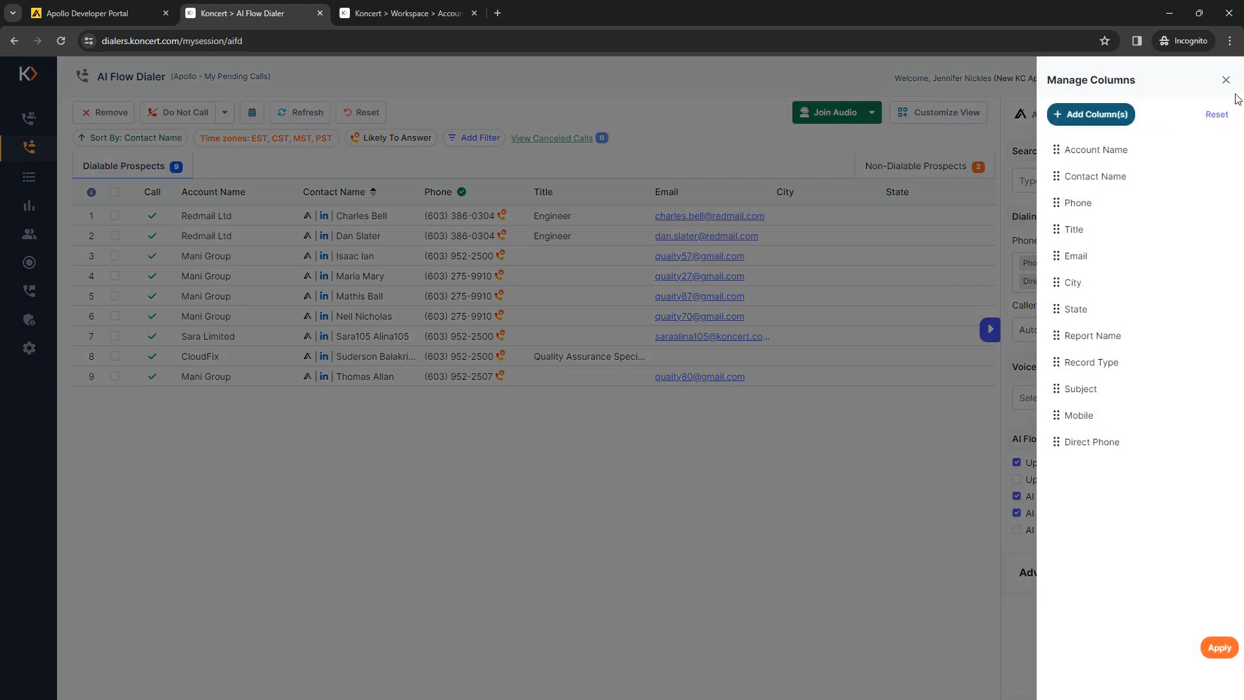
{"action": "left_click", "coordinate": [1226, 81]}
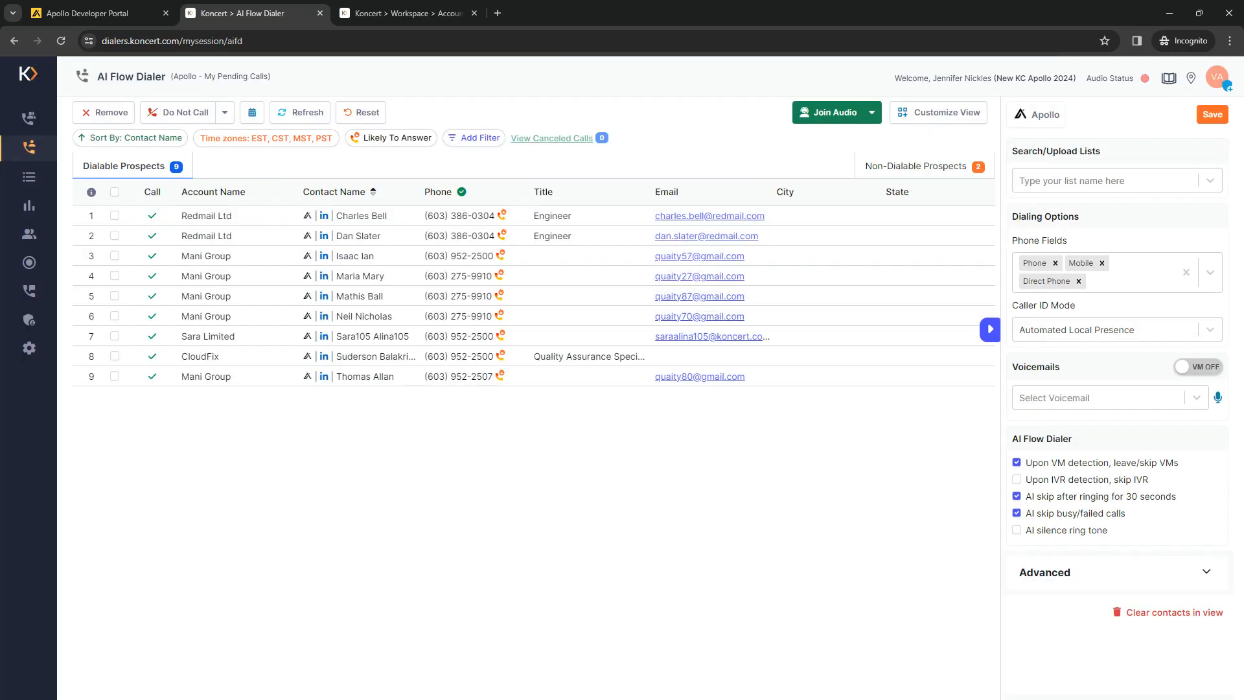
{"action": "left_click", "coordinate": [974, 113]}
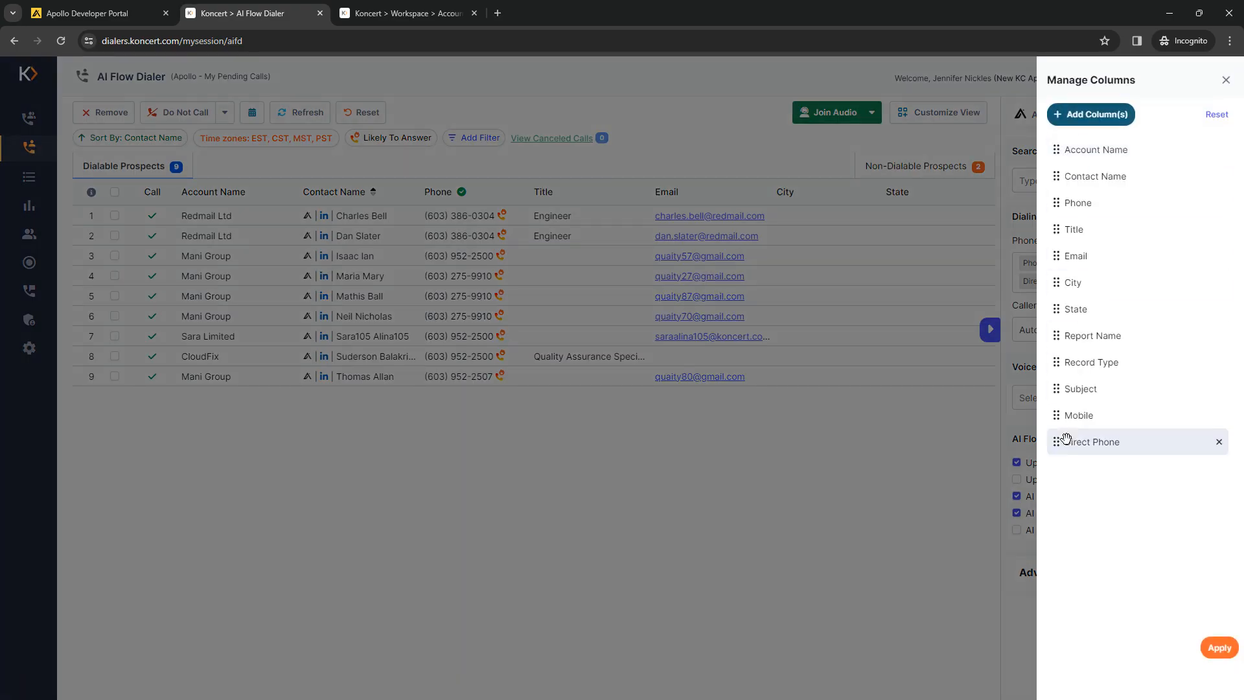
{"action": "left_click", "coordinate": [1226, 79]}
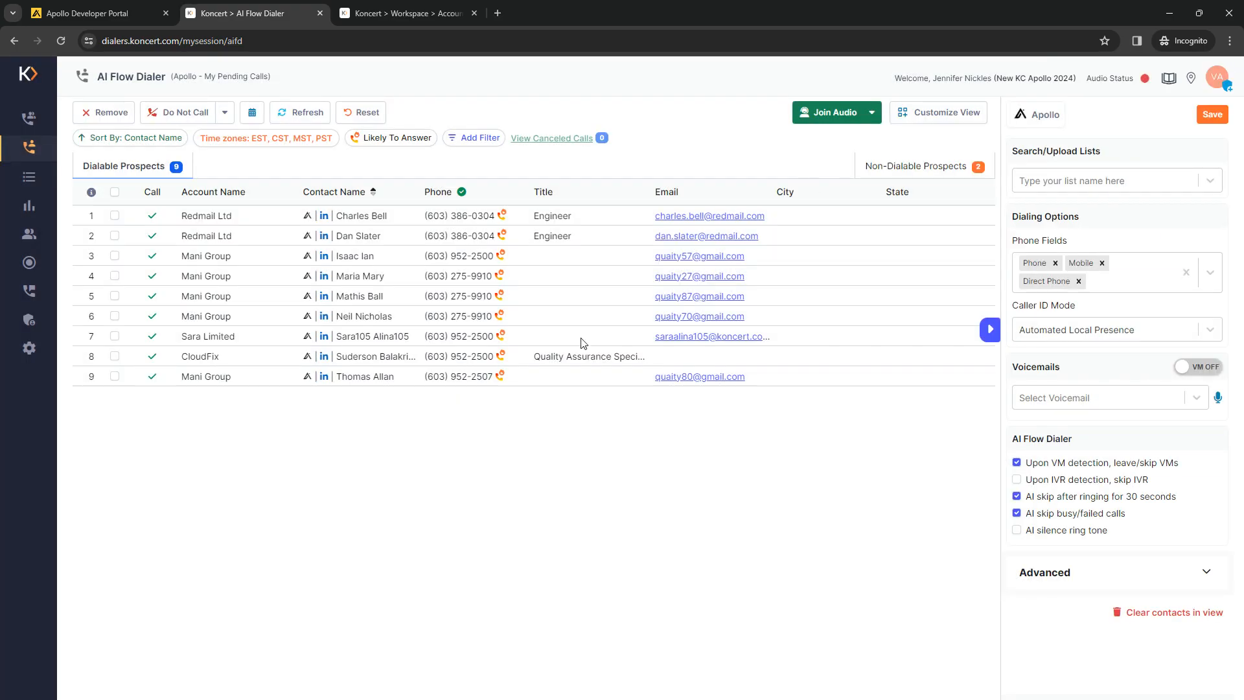
In the administration's custom fields, map the Koncert Mobile field to Apollo's Mobile field and save.
{"action": "left_click", "coordinate": [29, 319]}
{"action": "left_click", "coordinate": [200, 110]}
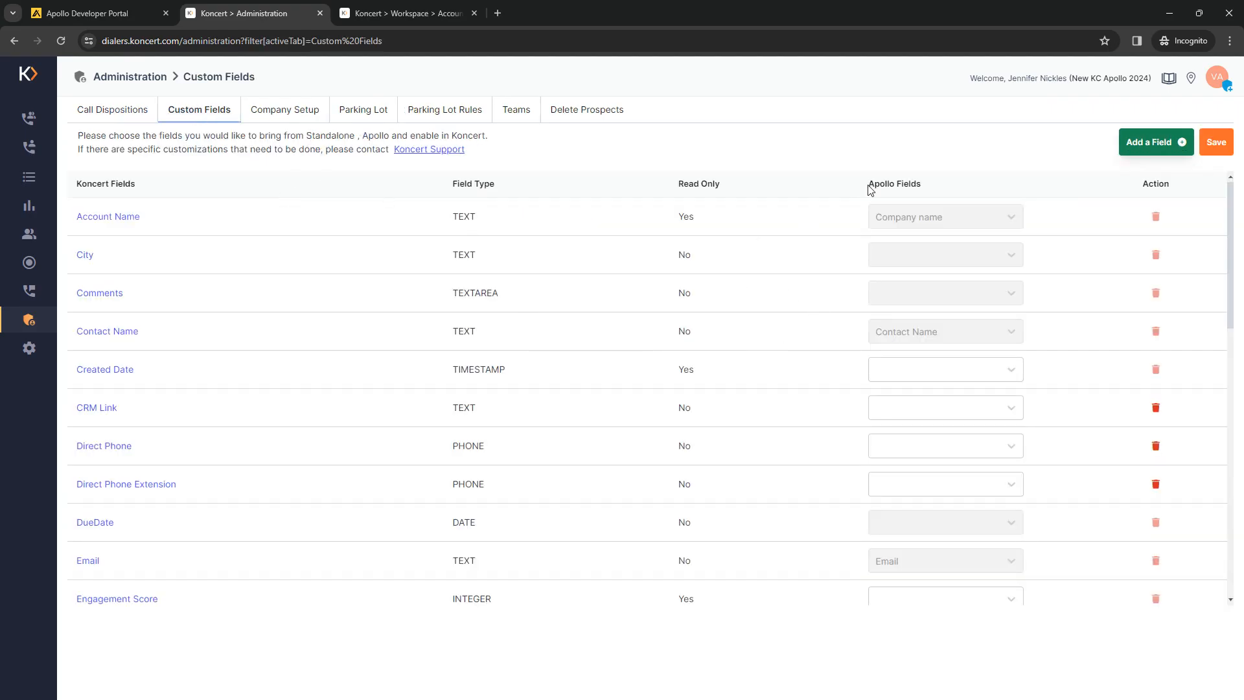
{"action": "scroll", "coordinate": [906, 607], "scroll_direction": "down", "scroll_amount": 5}
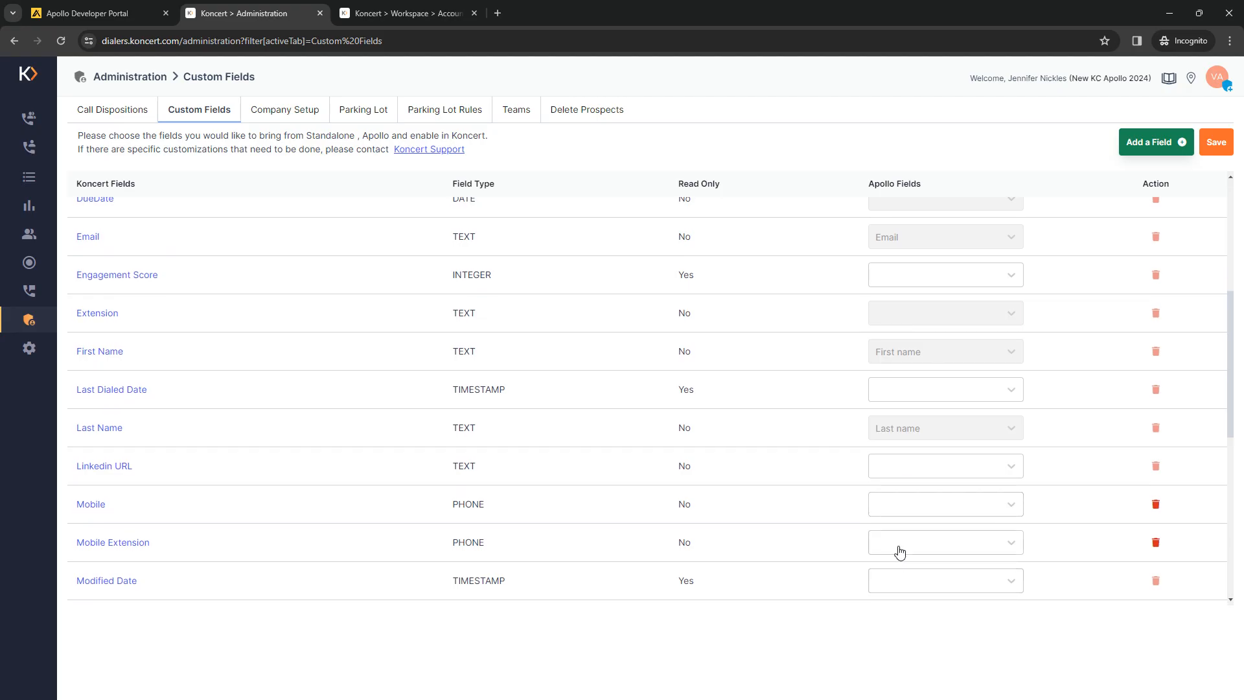
{"action": "left_click", "coordinate": [897, 516]}
{"action": "type", "text": "mob"}
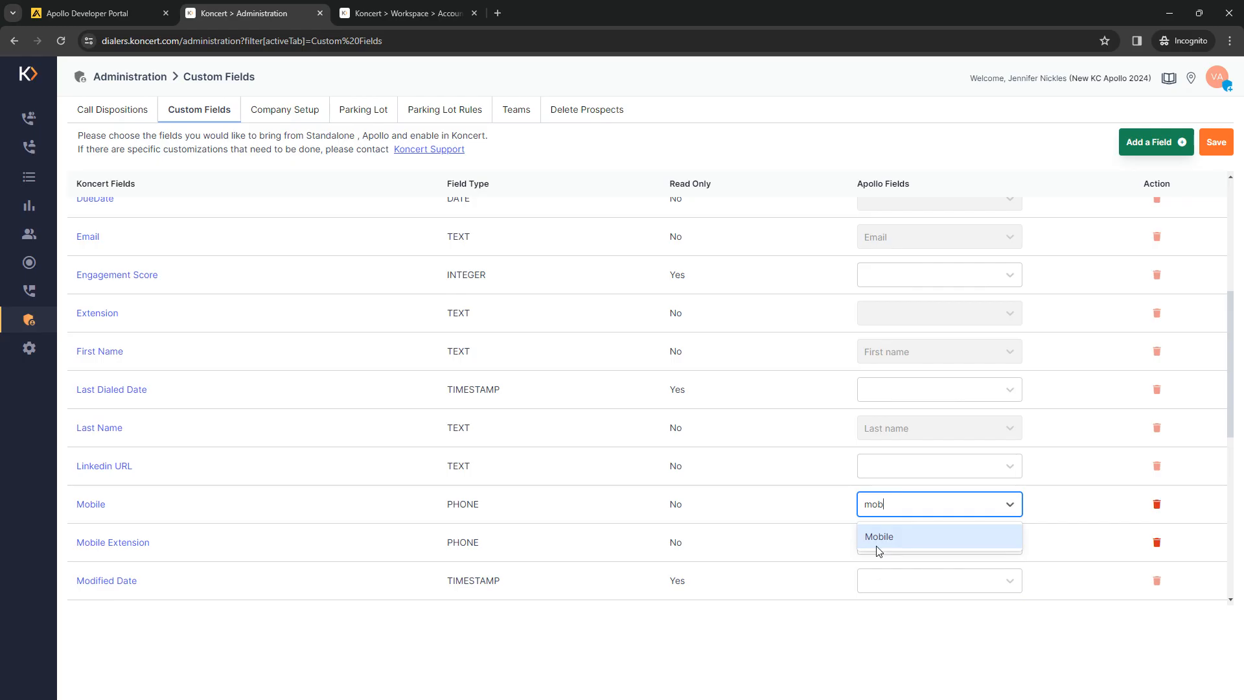
{"action": "left_click", "coordinate": [879, 538]}
{"action": "left_click", "coordinate": [1205, 158]}
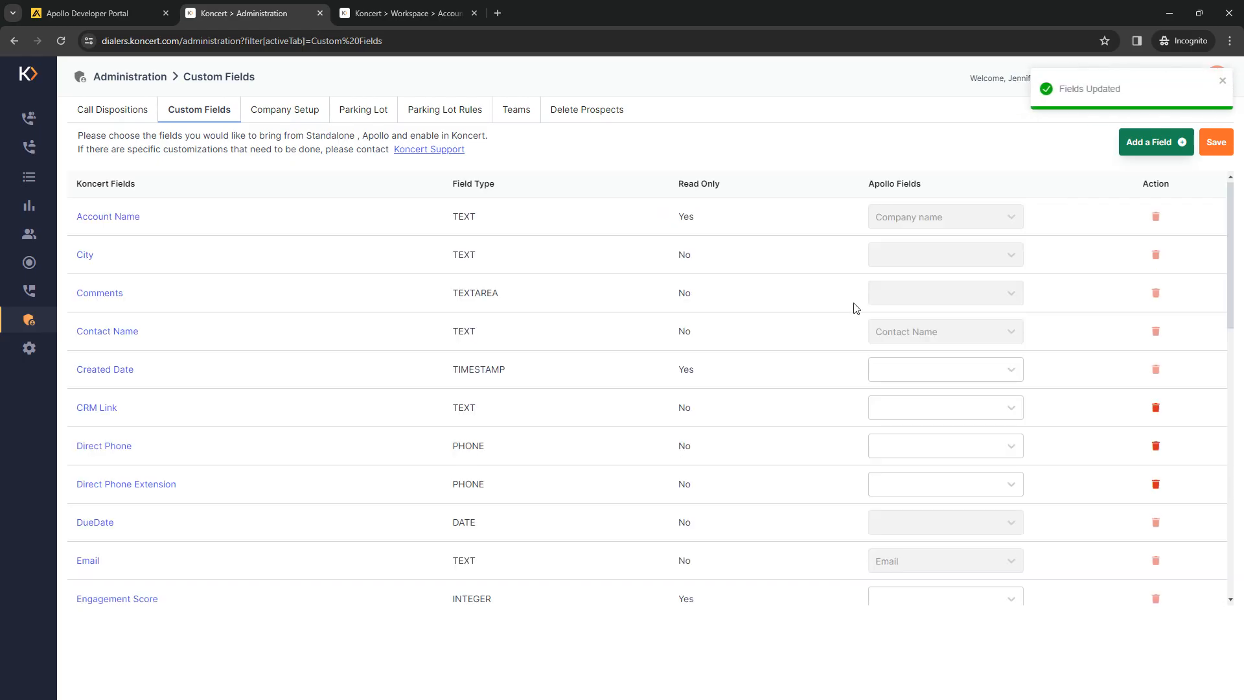
Map the Koncert Direct Phone field to Apollo's Work - Direct field and save the custom fields.
{"action": "scroll", "coordinate": [931, 478], "scroll_direction": "down", "scroll_amount": 4}
{"action": "scroll", "coordinate": [928, 483], "scroll_direction": "down", "scroll_amount": 3}
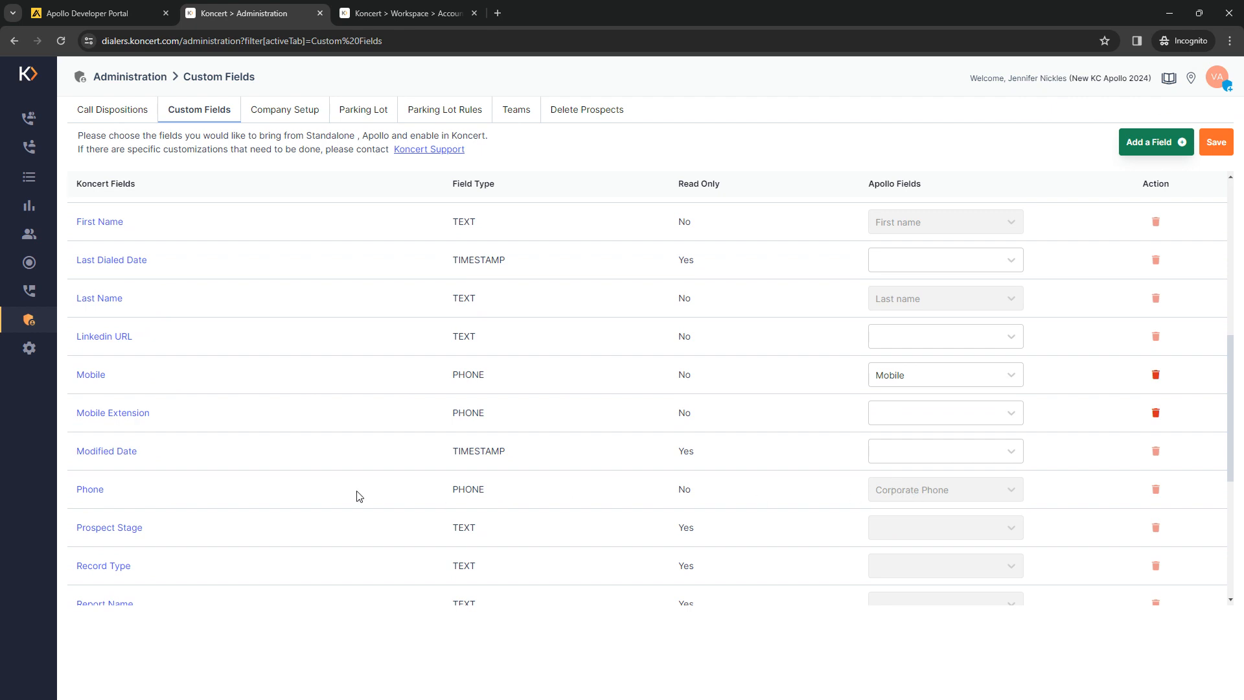
{"action": "scroll", "coordinate": [910, 498], "scroll_direction": "up", "scroll_amount": 7}
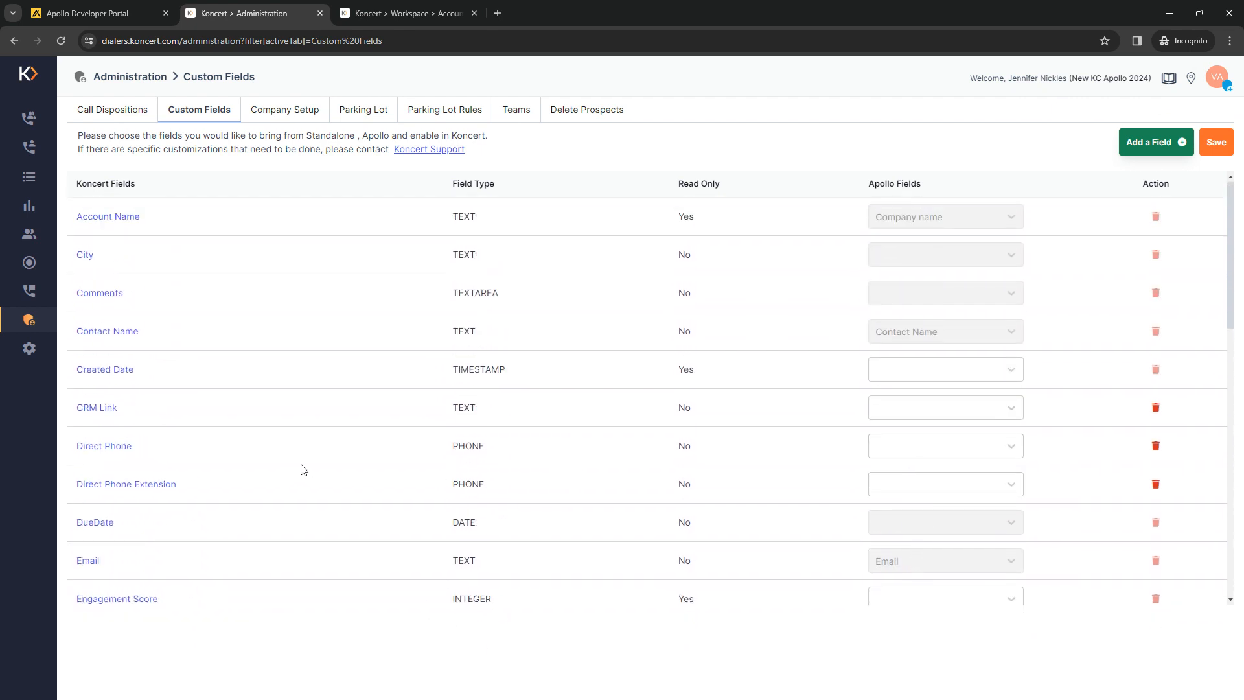
{"action": "left_click", "coordinate": [933, 456]}
{"action": "type", "text": "dire"}
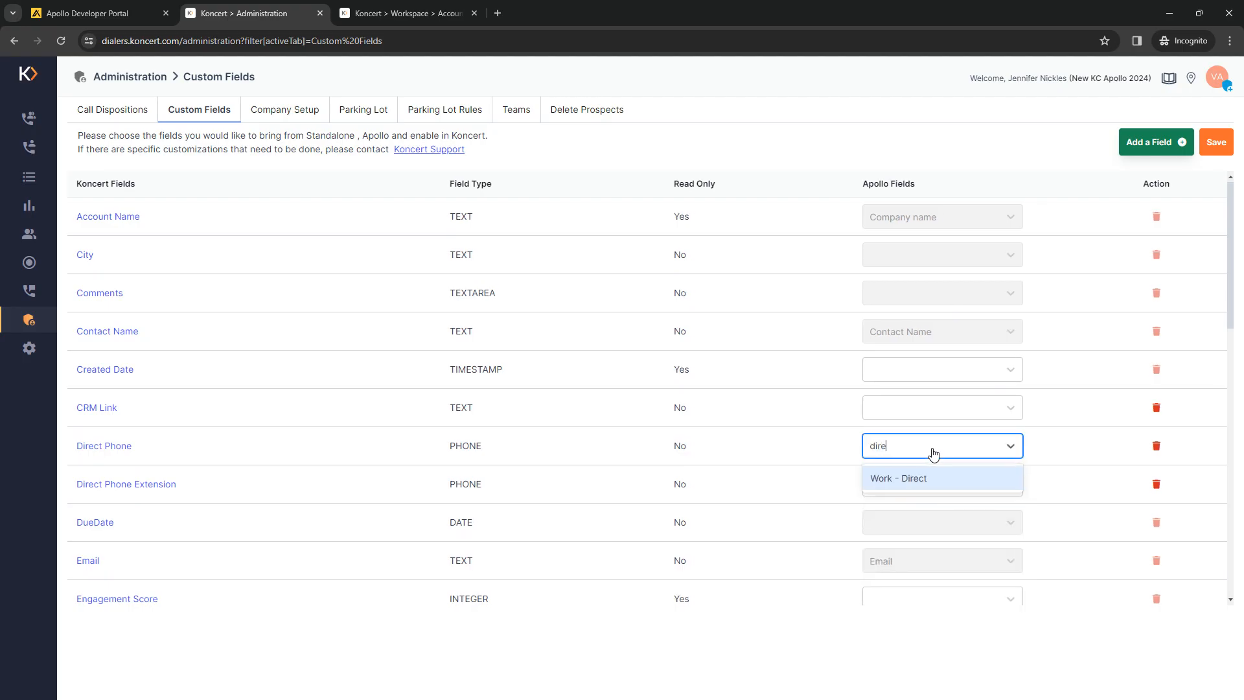
{"action": "left_click", "coordinate": [882, 485]}
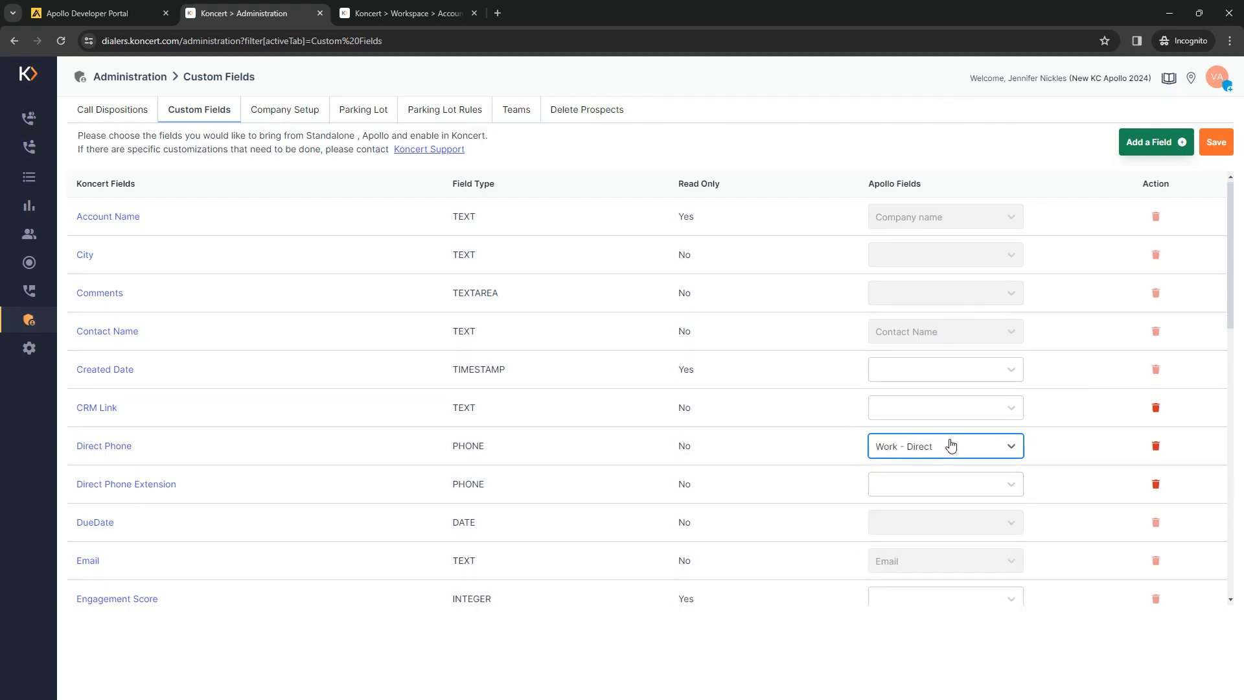
{"action": "left_click", "coordinate": [1218, 149]}
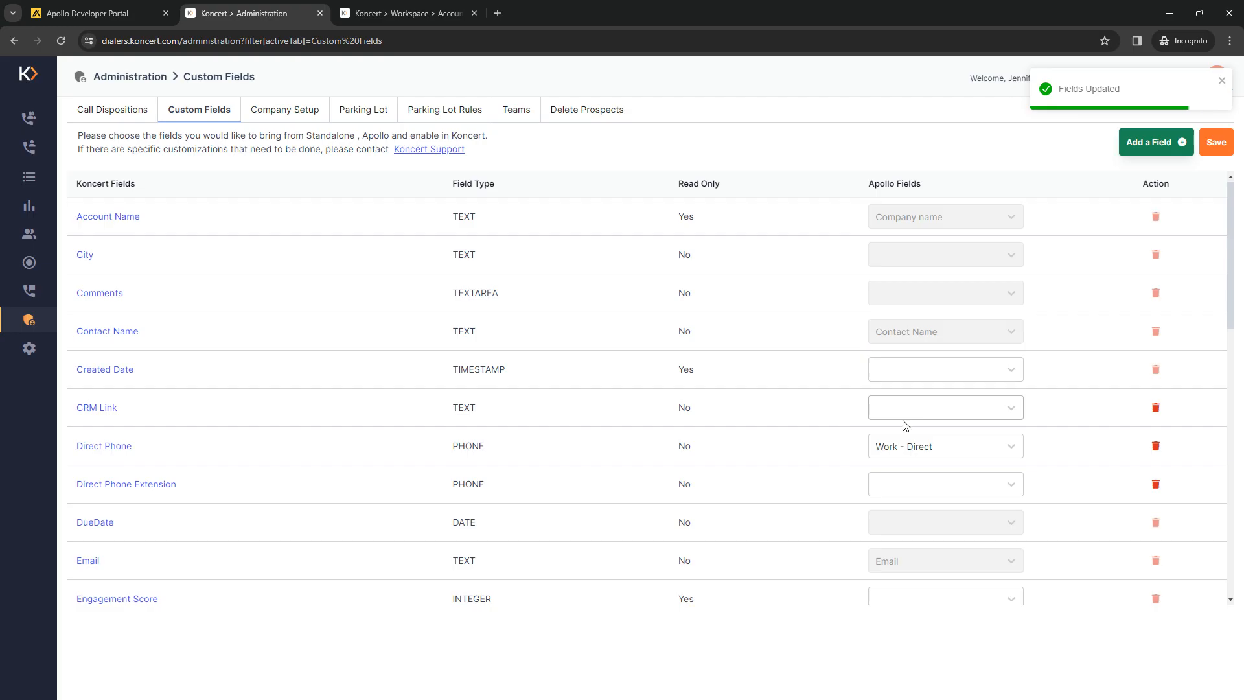
Map the Koncert Website / Website URL field to Apollo's Website Url field and save the custom fields.
{"action": "scroll", "coordinate": [904, 429], "scroll_direction": "down", "scroll_amount": 4}
{"action": "scroll", "coordinate": [904, 440], "scroll_direction": "down", "scroll_amount": 8}
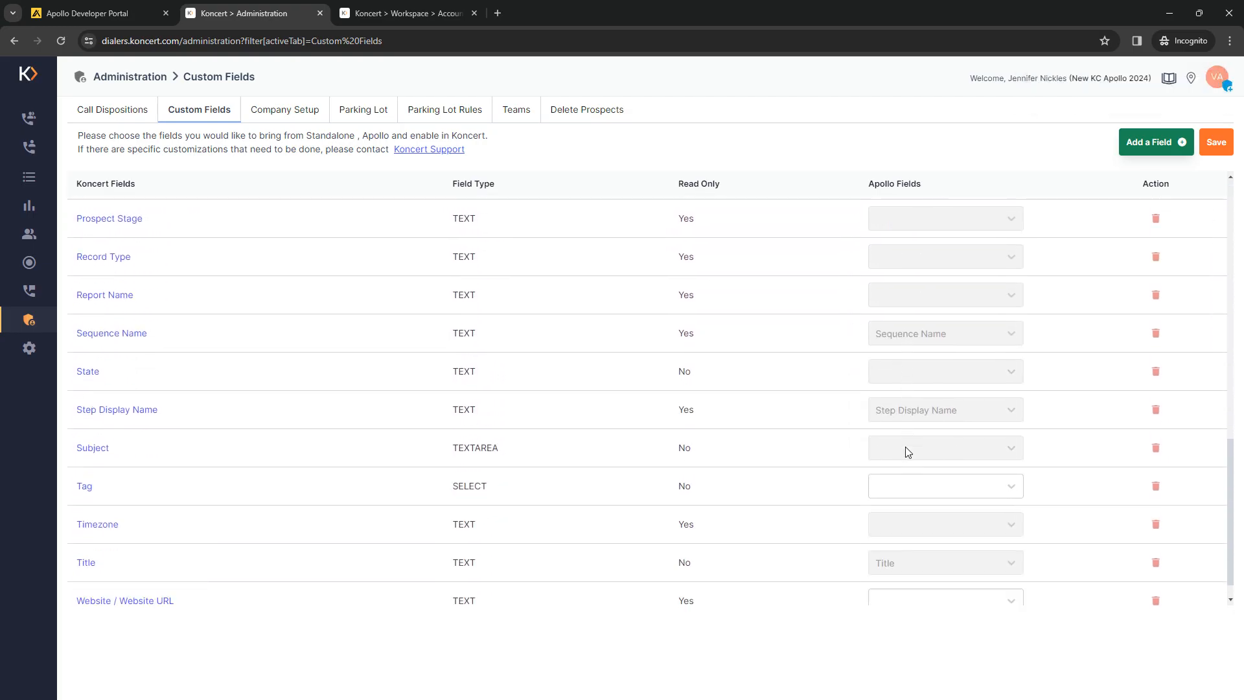
{"action": "scroll", "coordinate": [910, 492], "scroll_direction": "down", "scroll_amount": 1}
{"action": "left_click", "coordinate": [909, 585]}
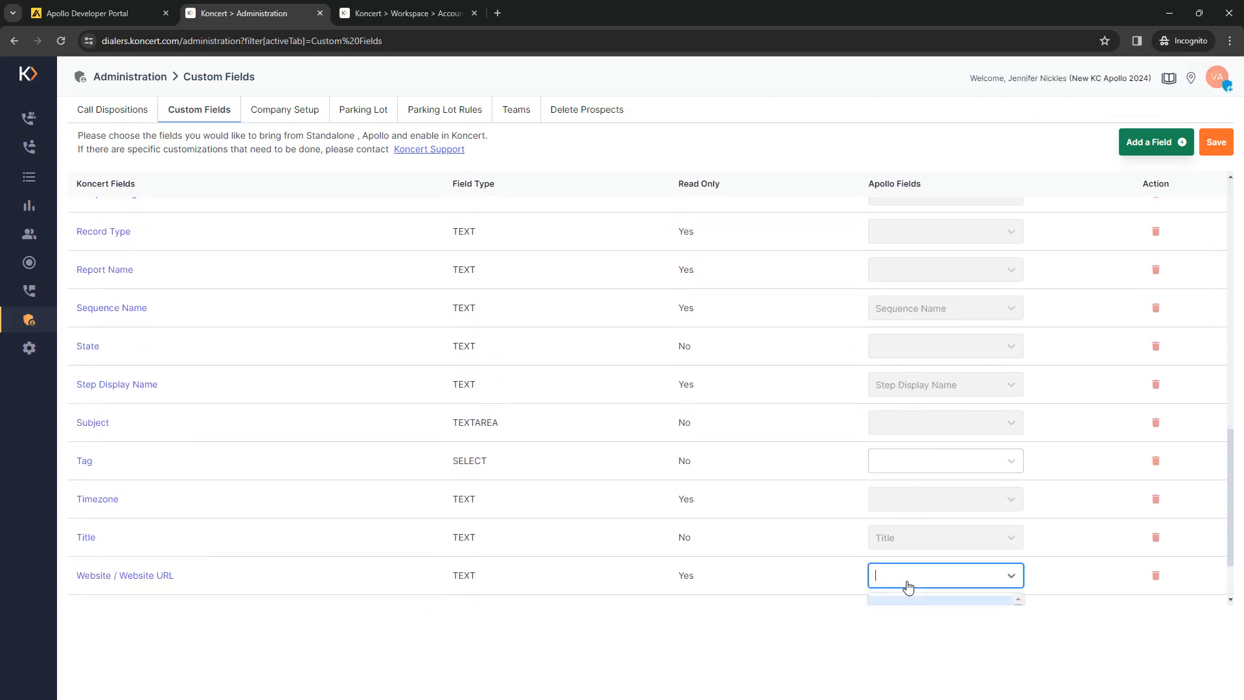
{"action": "type", "text": "web"}
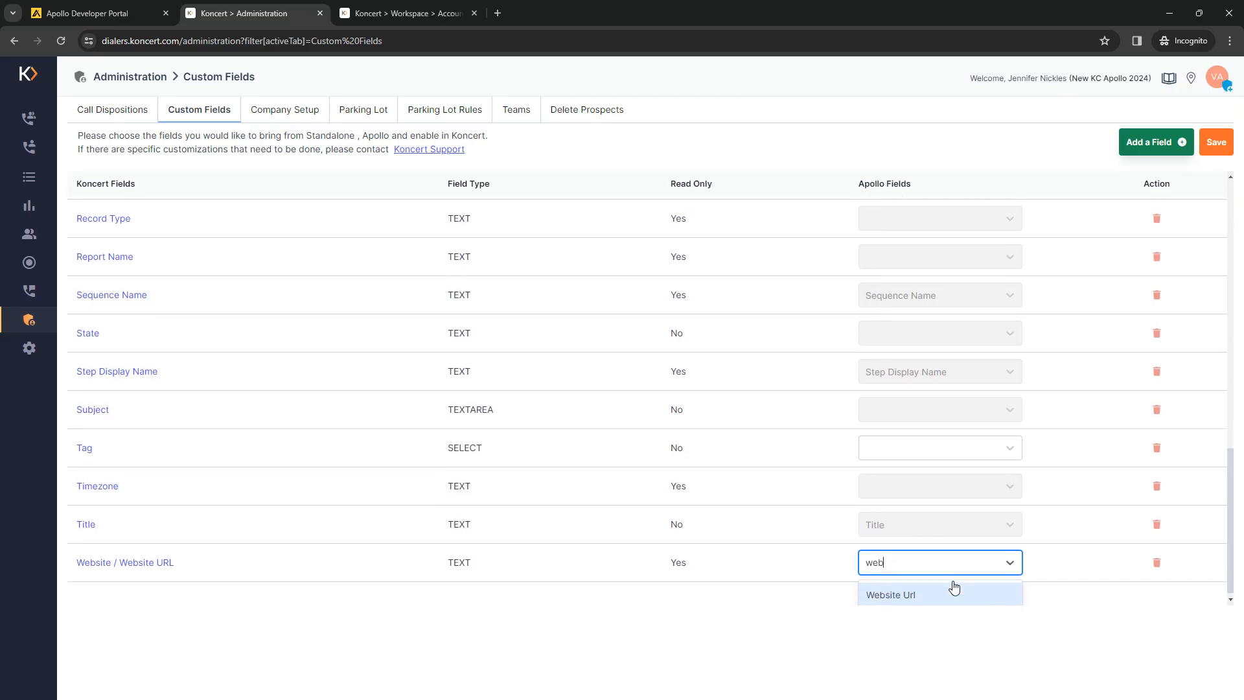
{"action": "left_click", "coordinate": [909, 592]}
{"action": "left_click", "coordinate": [1212, 146]}
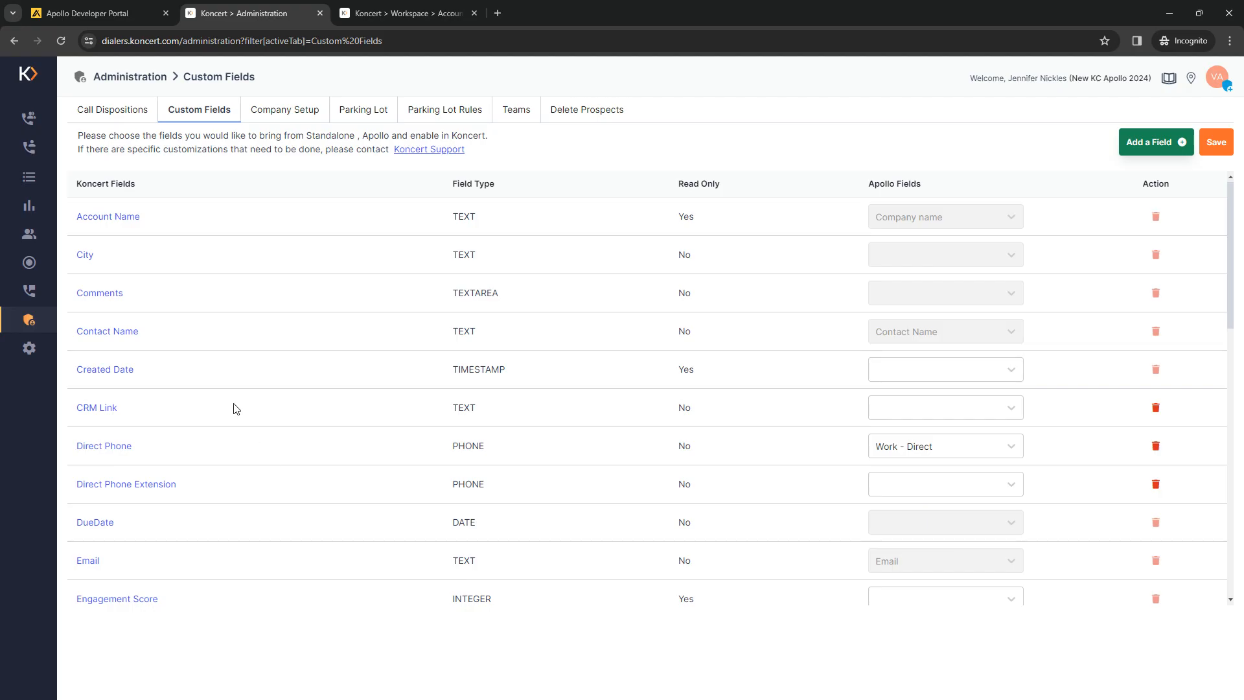
View the form for adding a custom field and the Apollo field choices for Created Date, without changing anything.
{"action": "left_click", "coordinate": [1140, 150]}
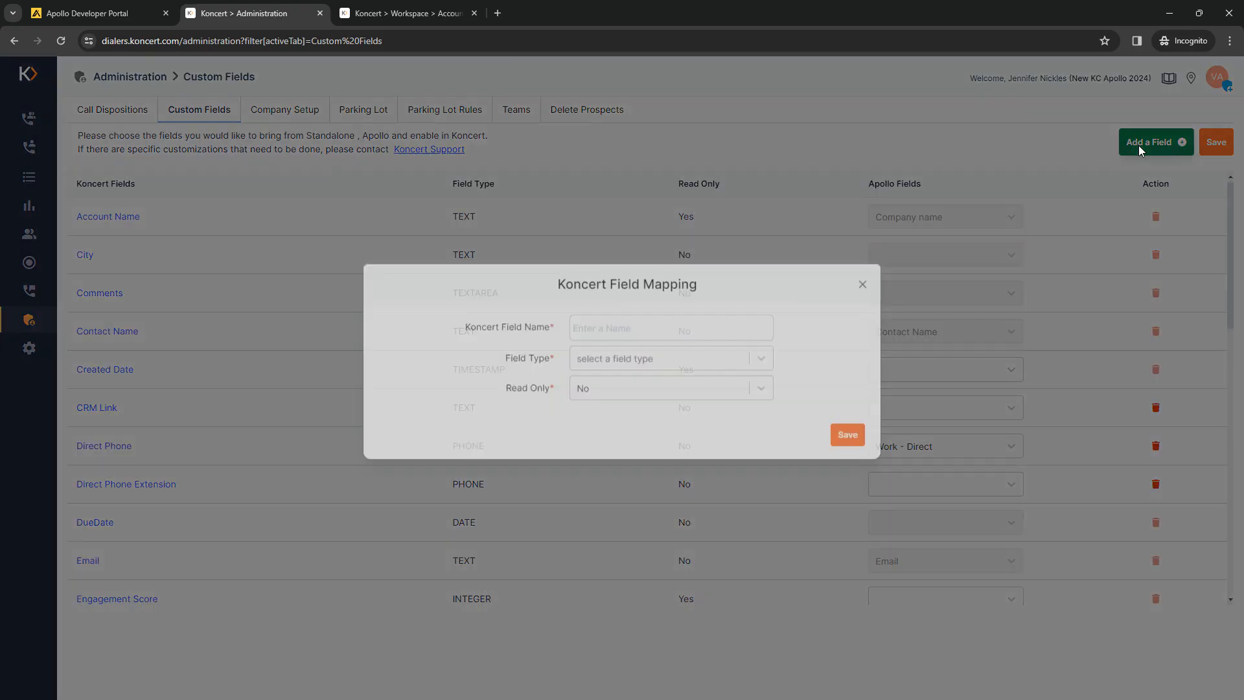
{"action": "left_click", "coordinate": [609, 348]}
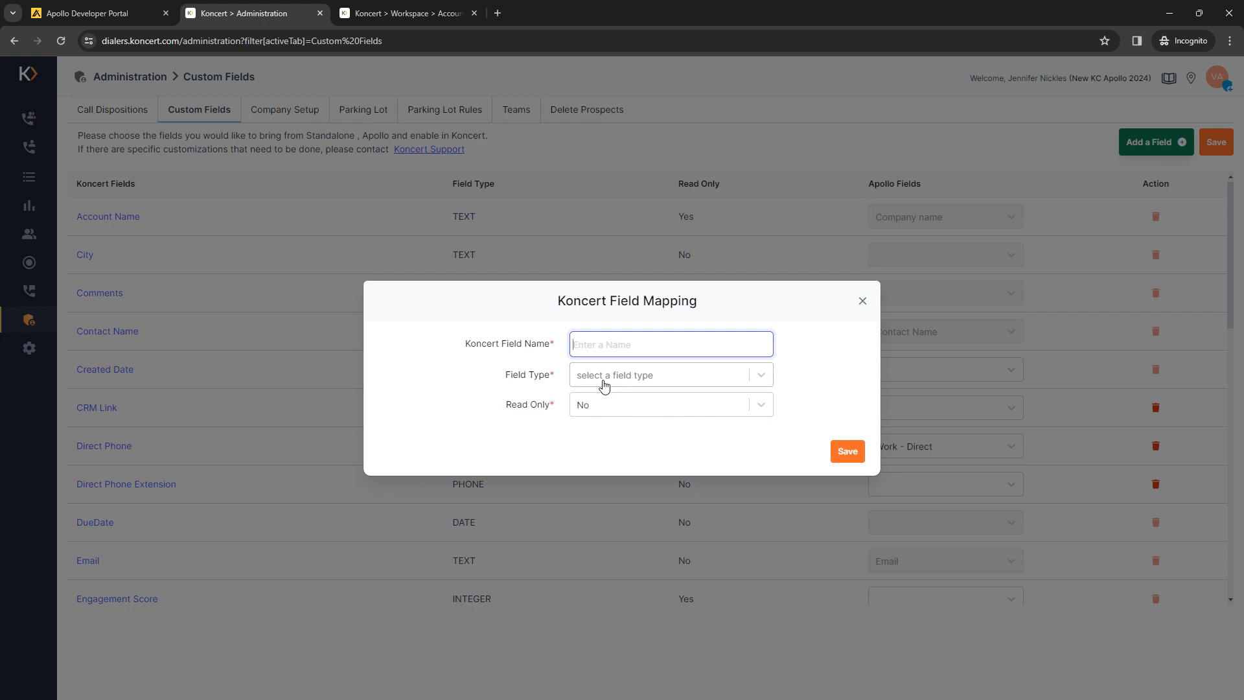
{"action": "left_click", "coordinate": [862, 301]}
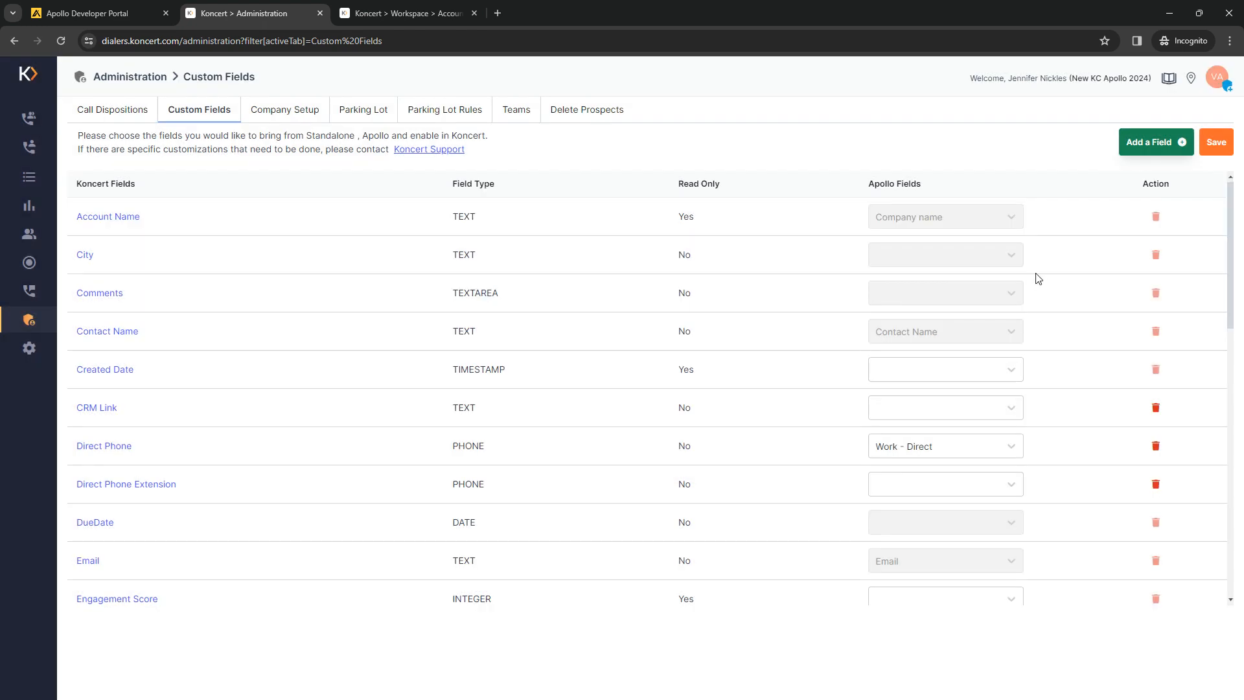
{"action": "left_click", "coordinate": [916, 382]}
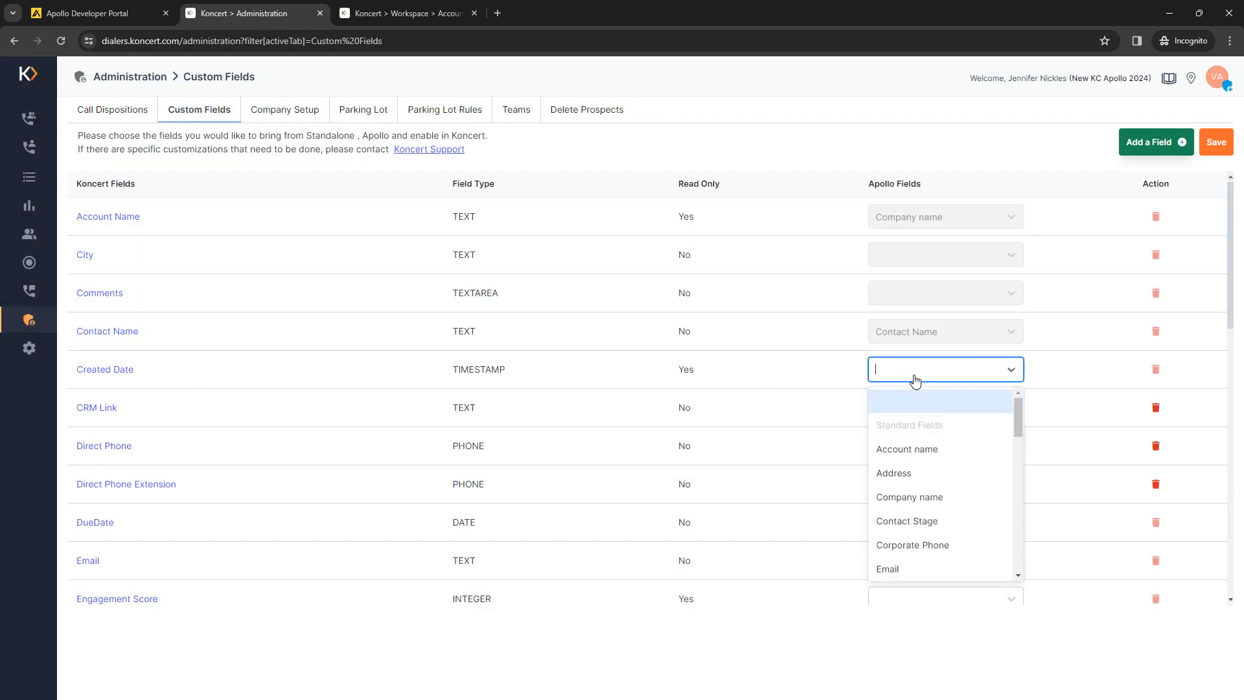
{"action": "left_click", "coordinate": [1004, 134]}
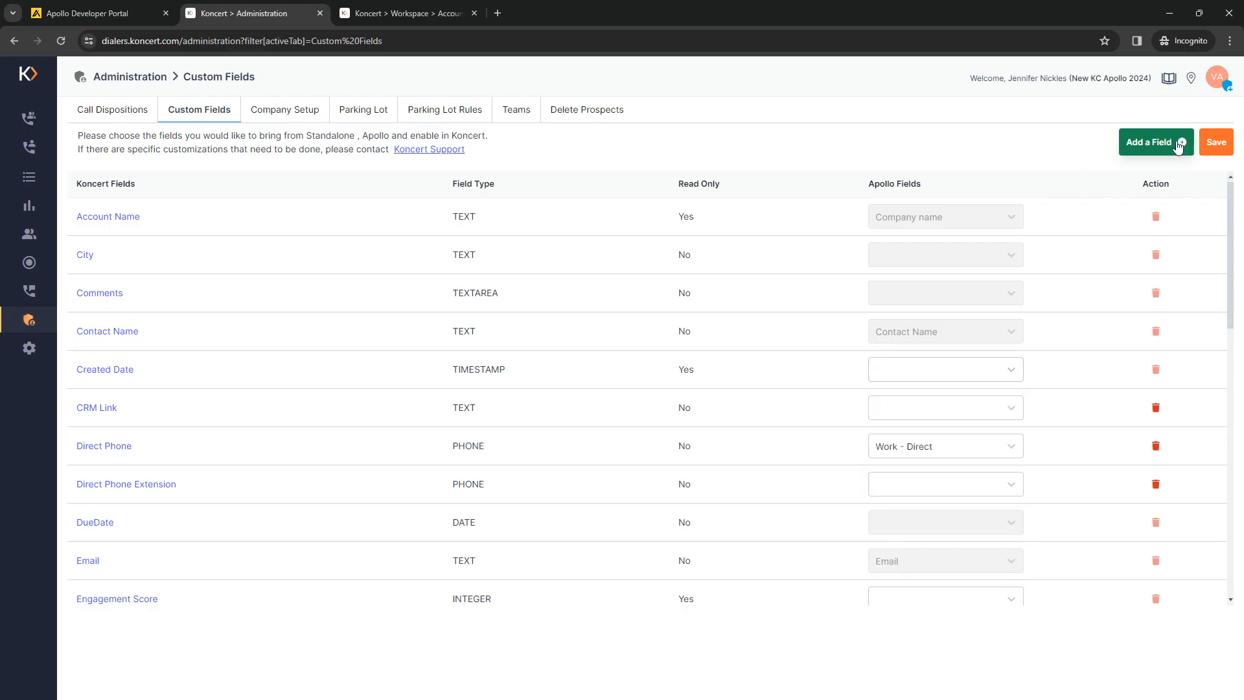
{"action": "mouse_move", "coordinate": [1229, 193]}
{"action": "left_mouse_down"}
{"action": "mouse_move", "coordinate": [1220, 497]}
{"action": "mouse_move", "coordinate": [1241, 184]}
{"action": "left_mouse_up"}
Return to the AI Flow Dialer, place the Mobile and Direct Phone columns directly after Phone, and apply the layout.
{"action": "left_click", "coordinate": [29, 146]}
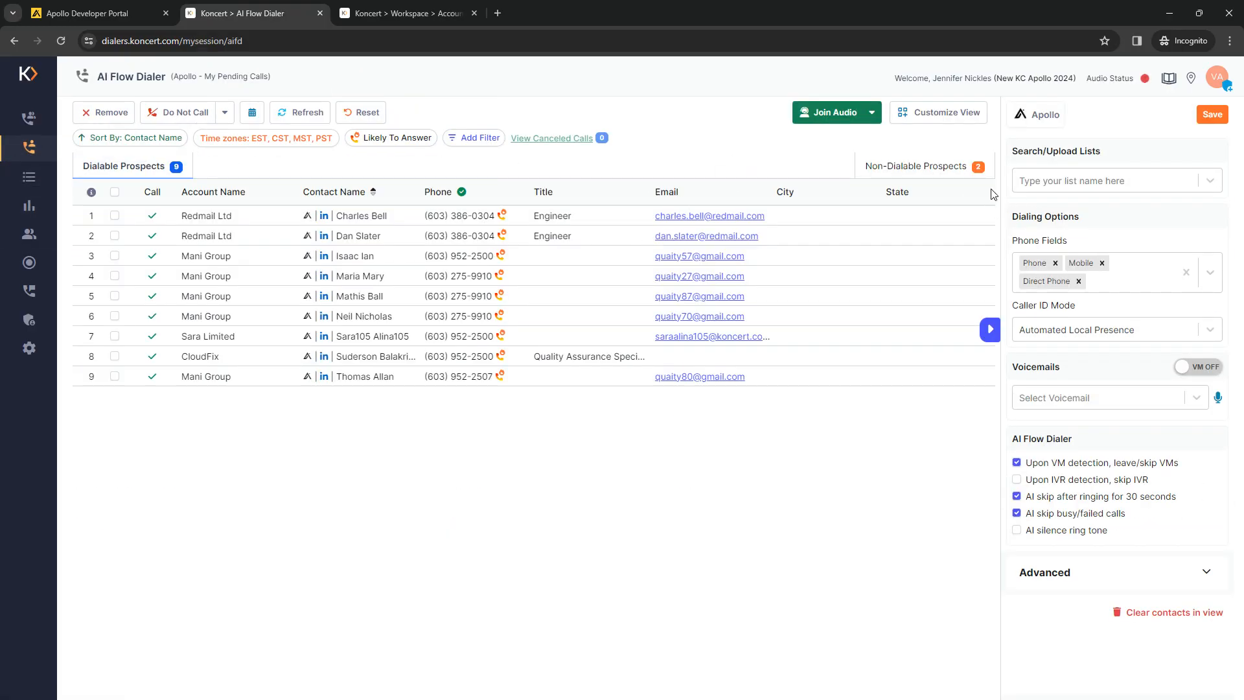
{"action": "left_click", "coordinate": [962, 116]}
{"action": "left_click_drag", "start_coordinate": [1096, 432], "coordinate": [1064, 239]}
{"action": "left_click_drag", "start_coordinate": [1096, 454], "coordinate": [1086, 253]}
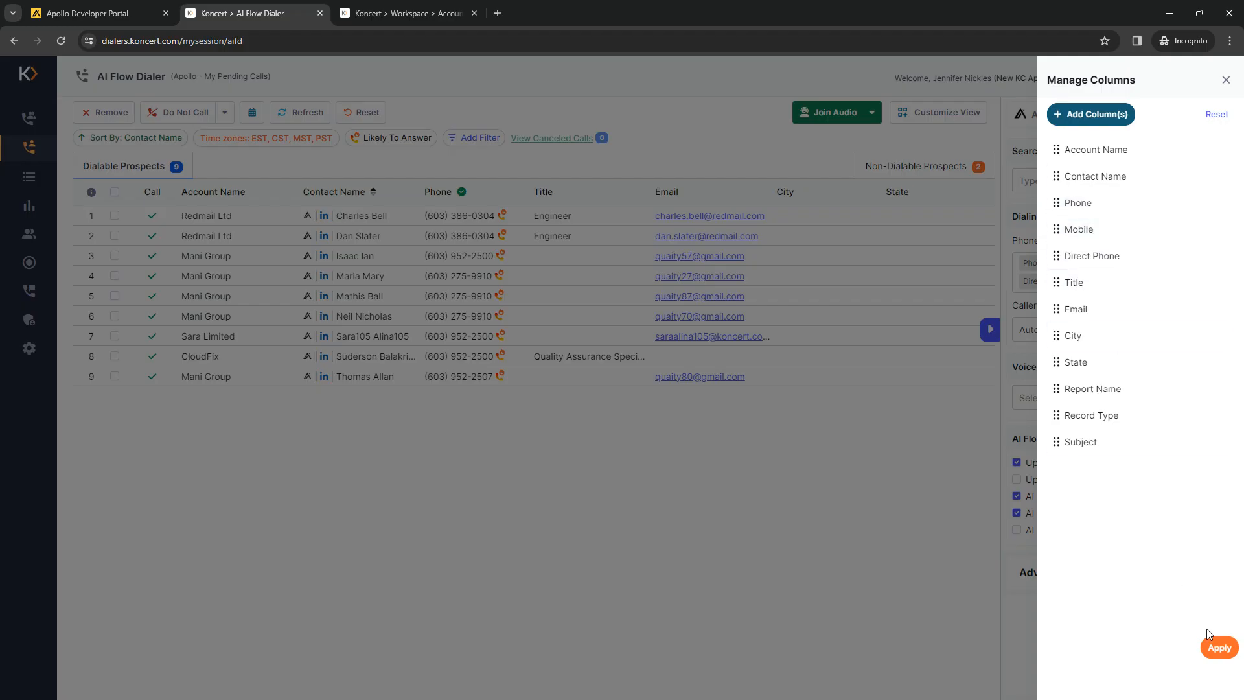
{"action": "left_click", "coordinate": [1218, 647]}
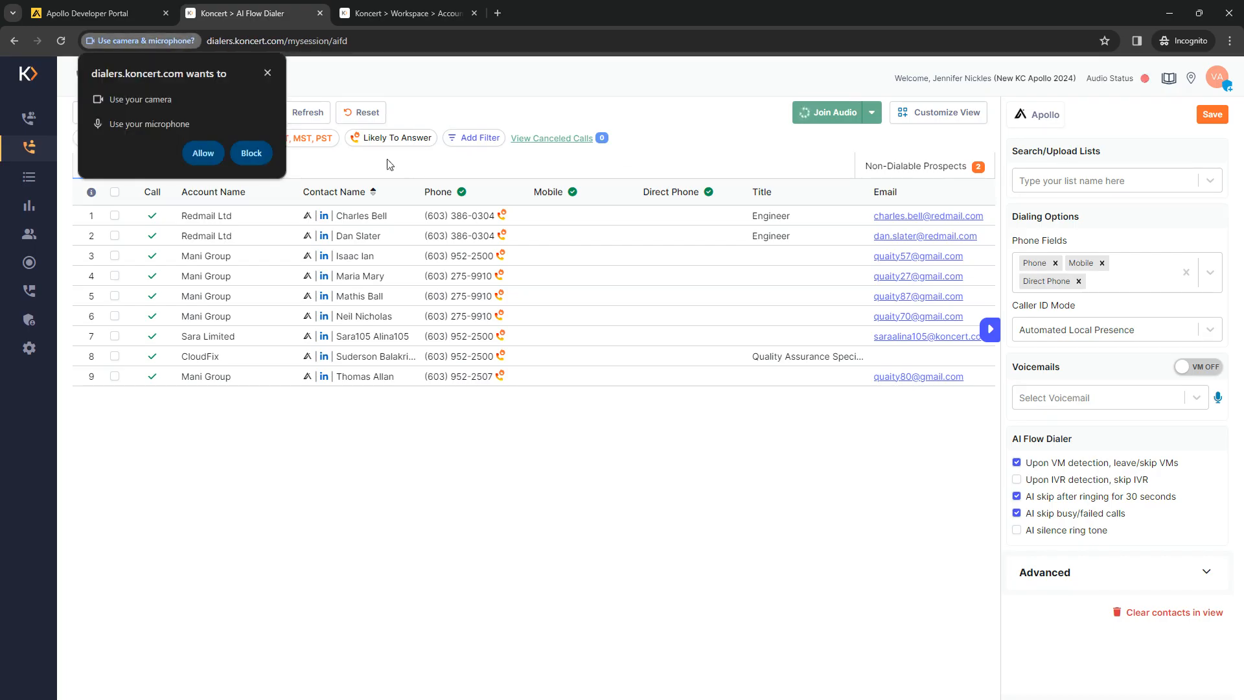
Allow camera and microphone access for the dialer audio, and save Phone as the only phone field to dial.
{"action": "left_click", "coordinate": [200, 154]}
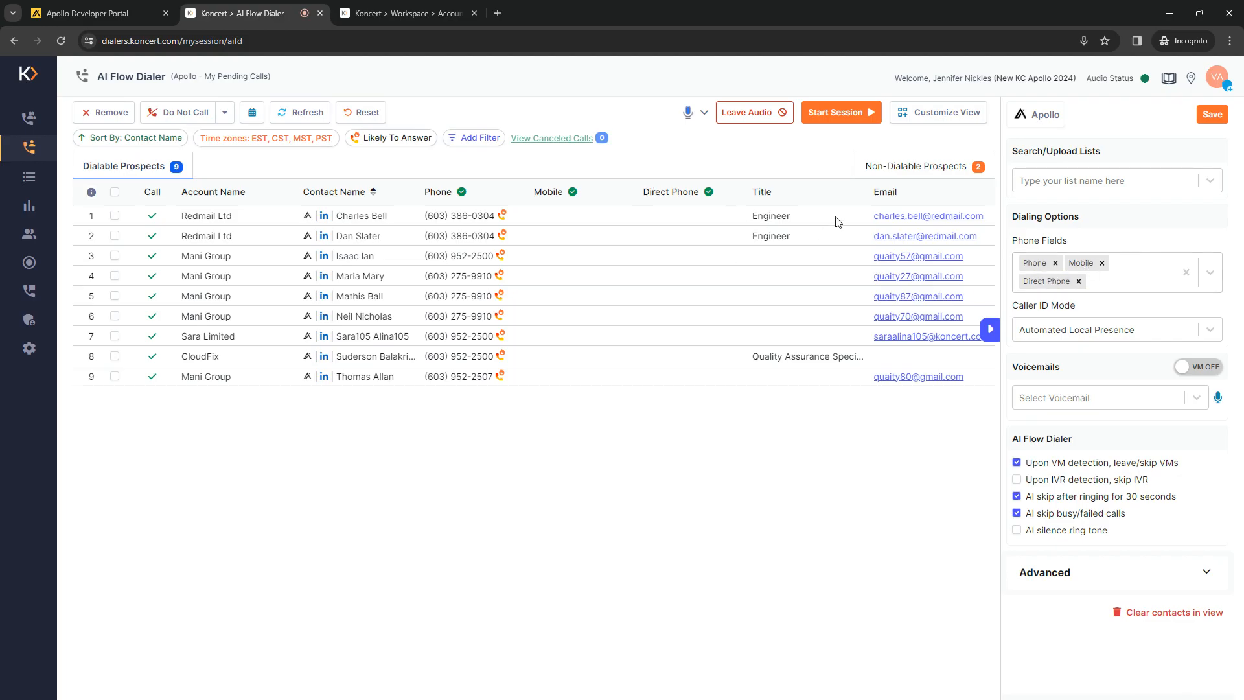
{"action": "left_click", "coordinate": [1101, 262]}
{"action": "left_click", "coordinate": [1126, 265]}
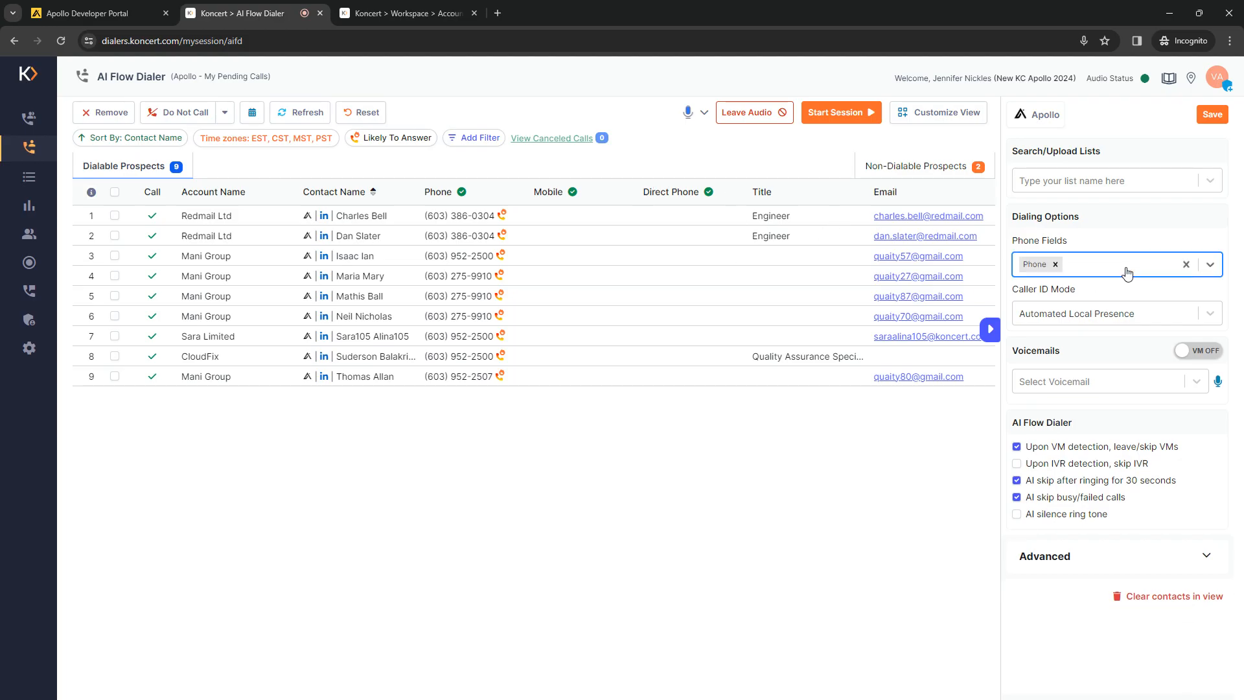
{"action": "left_click", "coordinate": [1212, 114]}
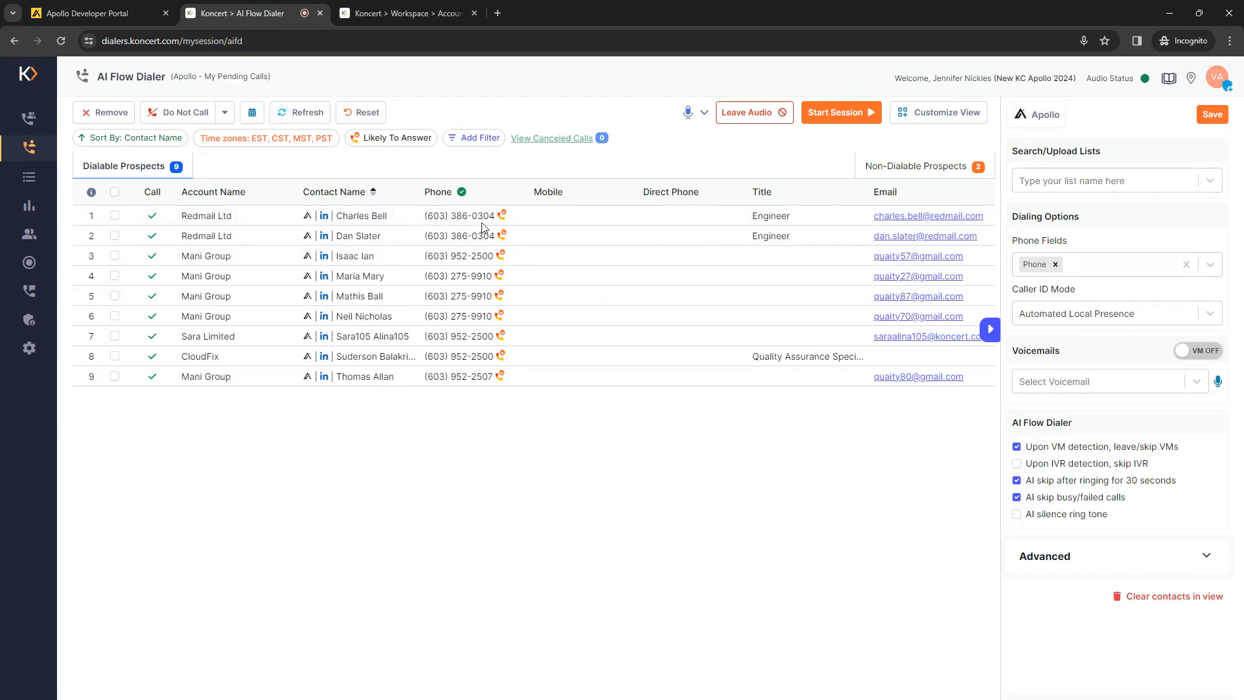
Start the AI Flow dialing session and hang up the connected call.
{"action": "left_click", "coordinate": [851, 122]}
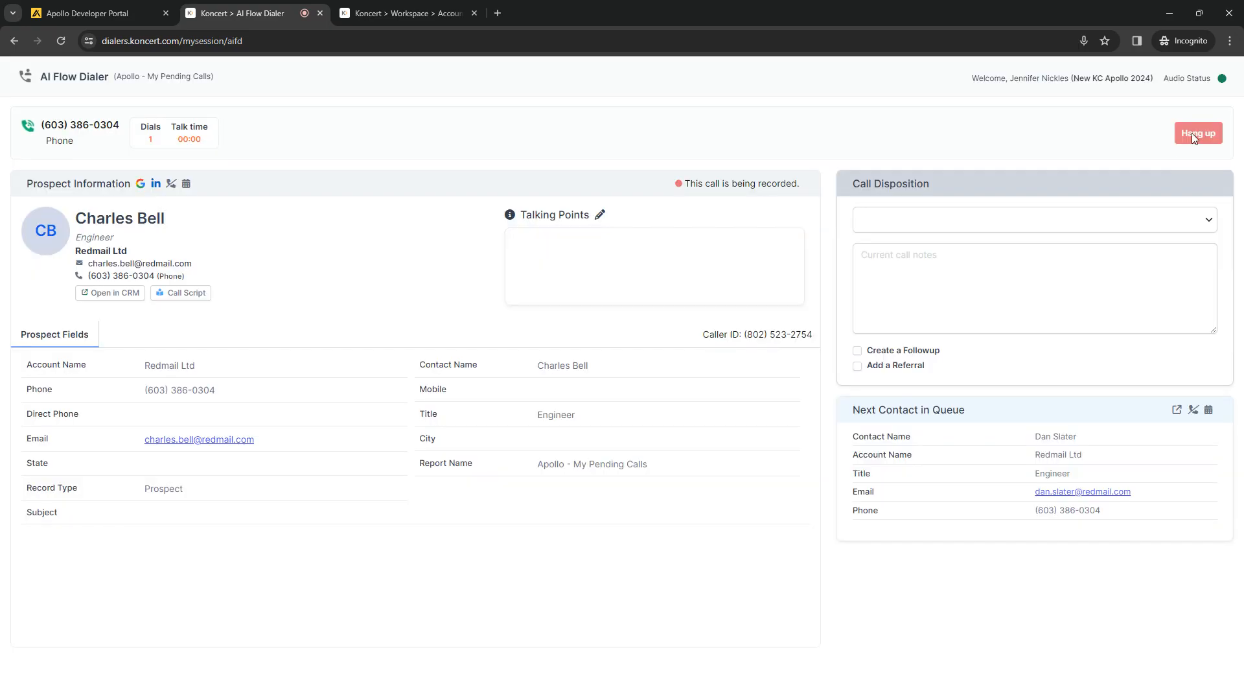
{"action": "left_click", "coordinate": [1192, 135]}
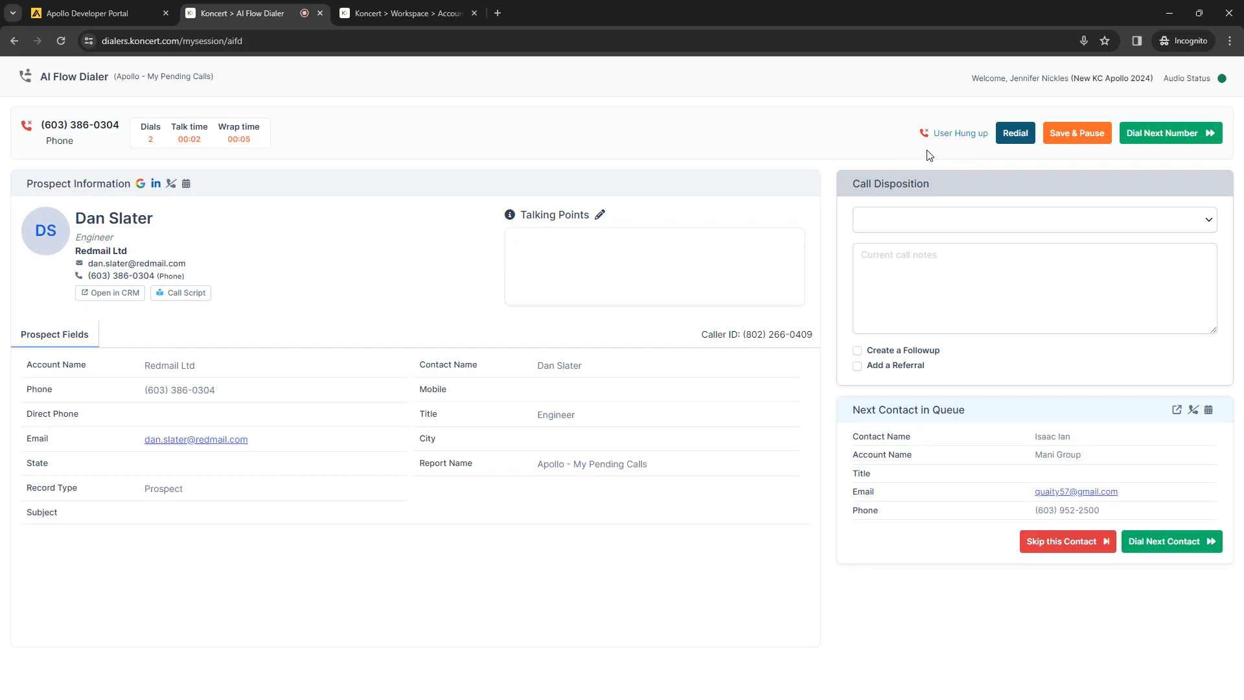
Set the call disposition to Follow Up - Busy, not a good time, with the note "Send email with information, call back in 1 week.".
{"action": "left_click", "coordinate": [977, 227]}
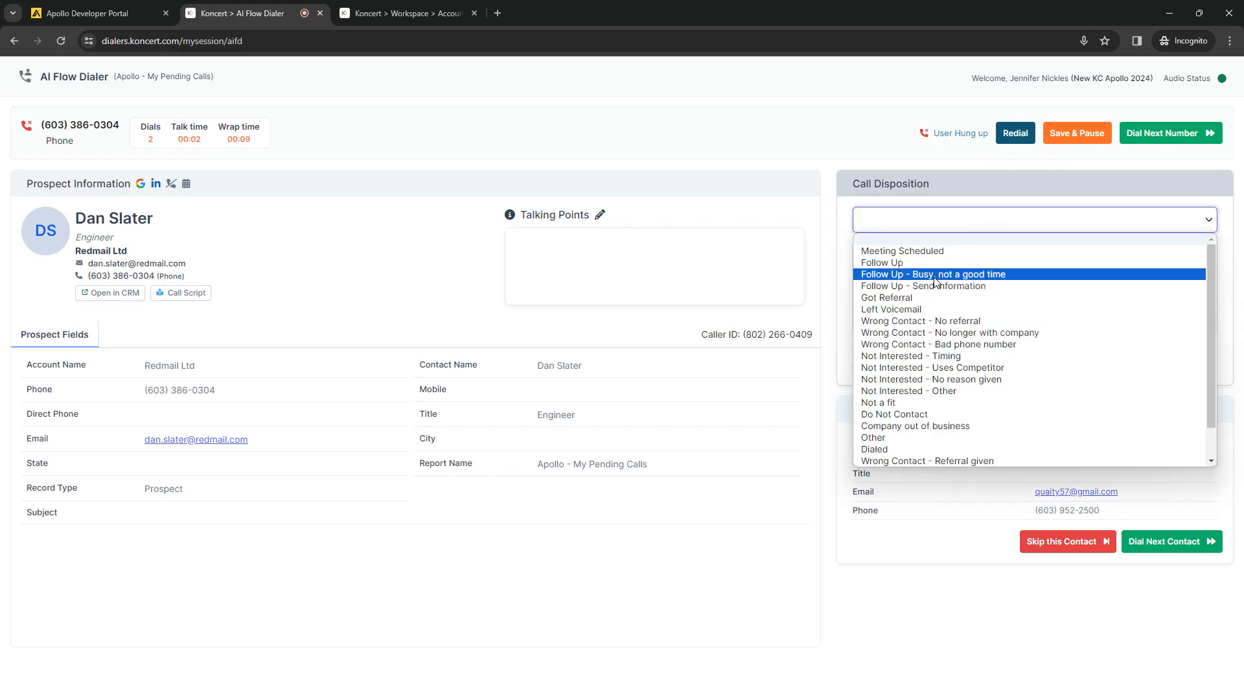
{"action": "left_click", "coordinate": [965, 274]}
{"action": "left_click", "coordinate": [940, 282]}
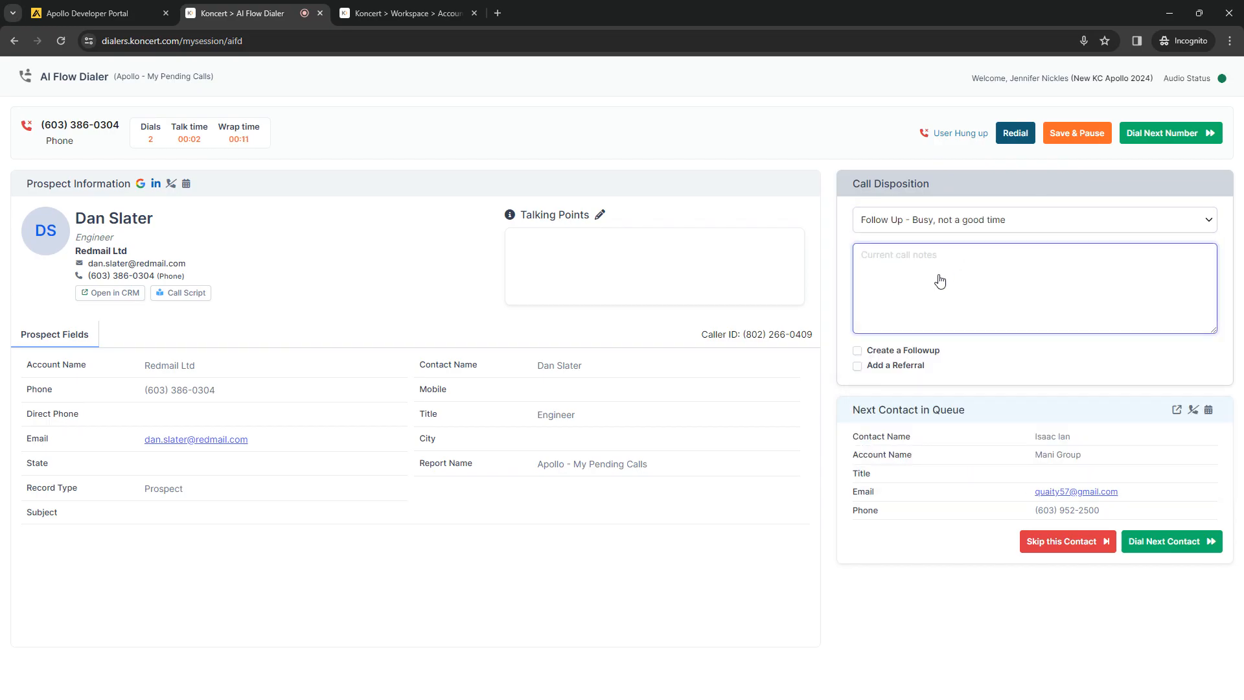
{"action": "type", "text": "Send email with information, call back in 1 week."}
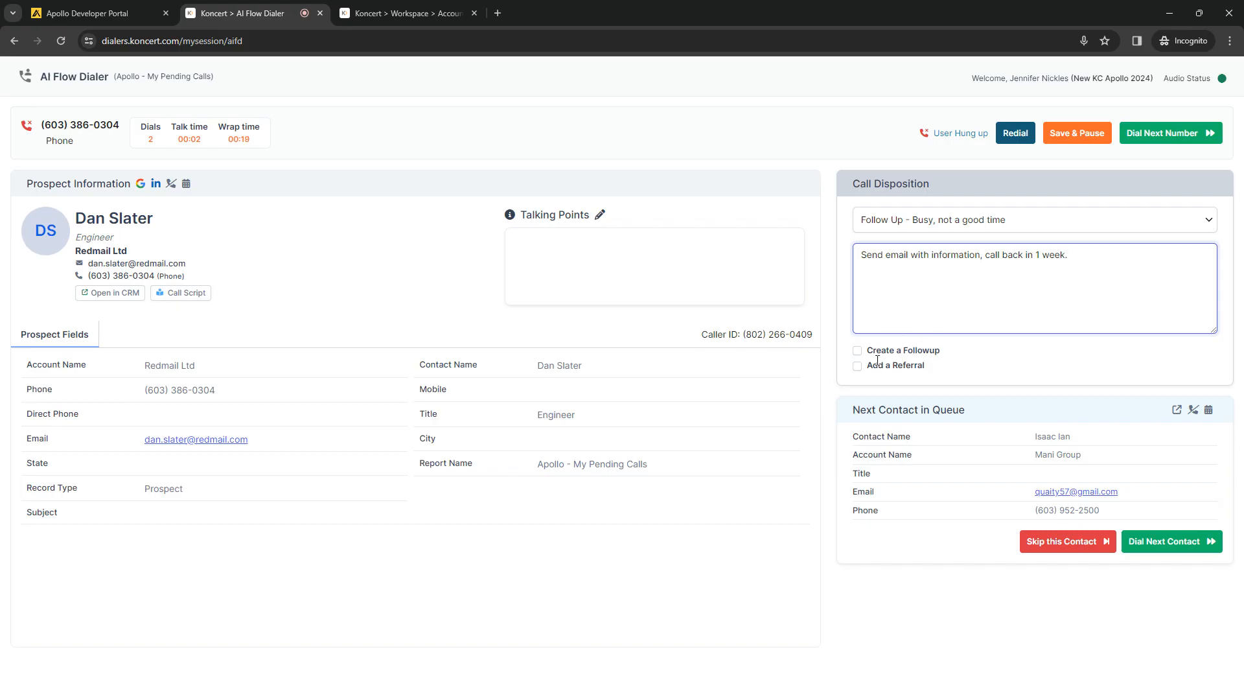
Create a follow-up with activity type Call and a follow-up date of 03/26/2024.
{"action": "left_click", "coordinate": [857, 350]}
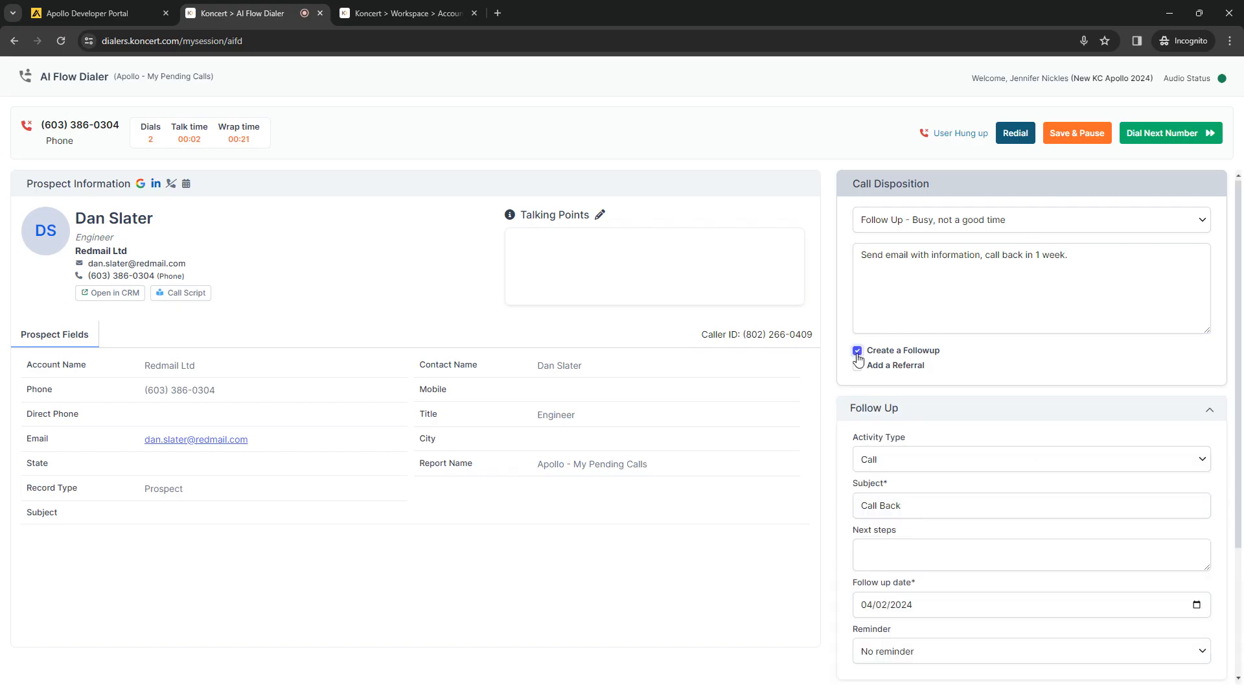
{"action": "scroll", "coordinate": [883, 382], "scroll_direction": "down", "scroll_amount": 3}
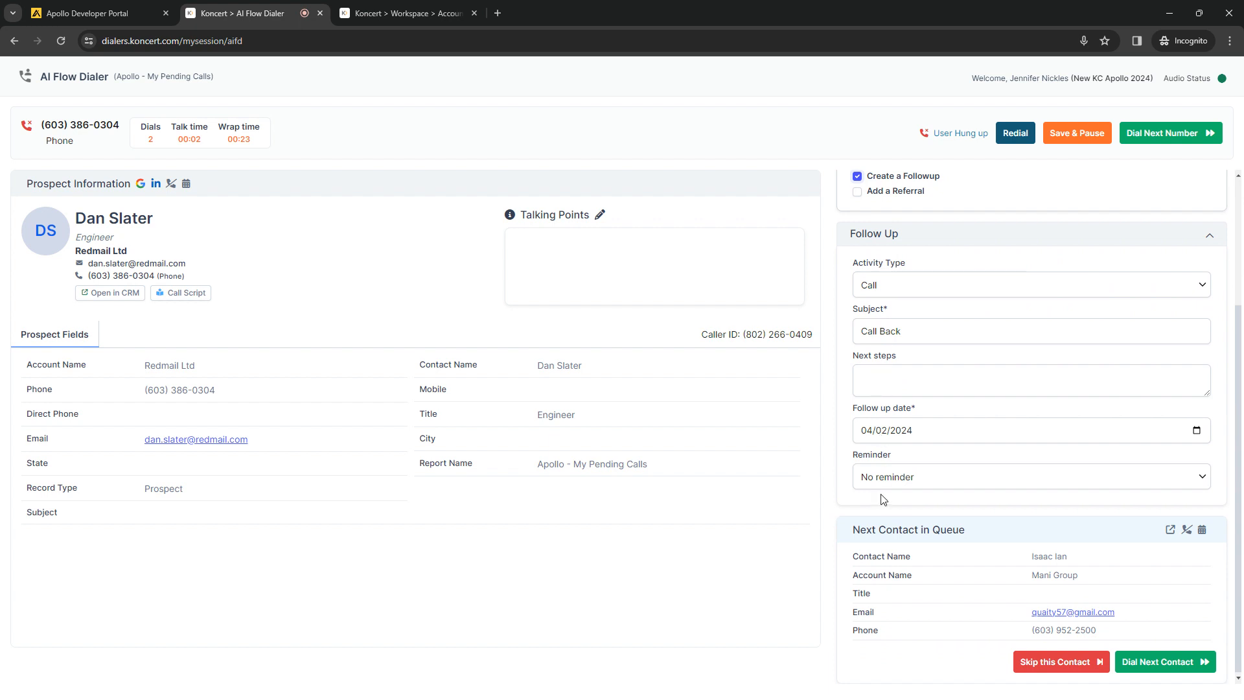
{"action": "left_click", "coordinate": [874, 288]}
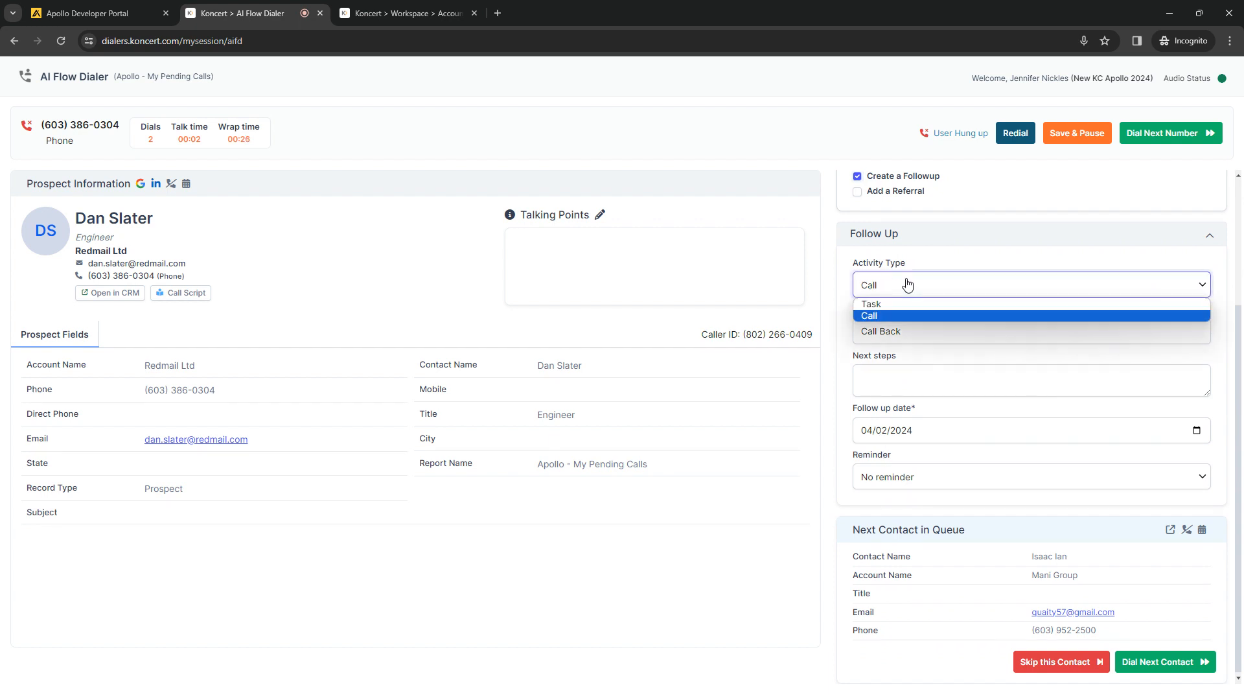
{"action": "left_click", "coordinate": [866, 315]}
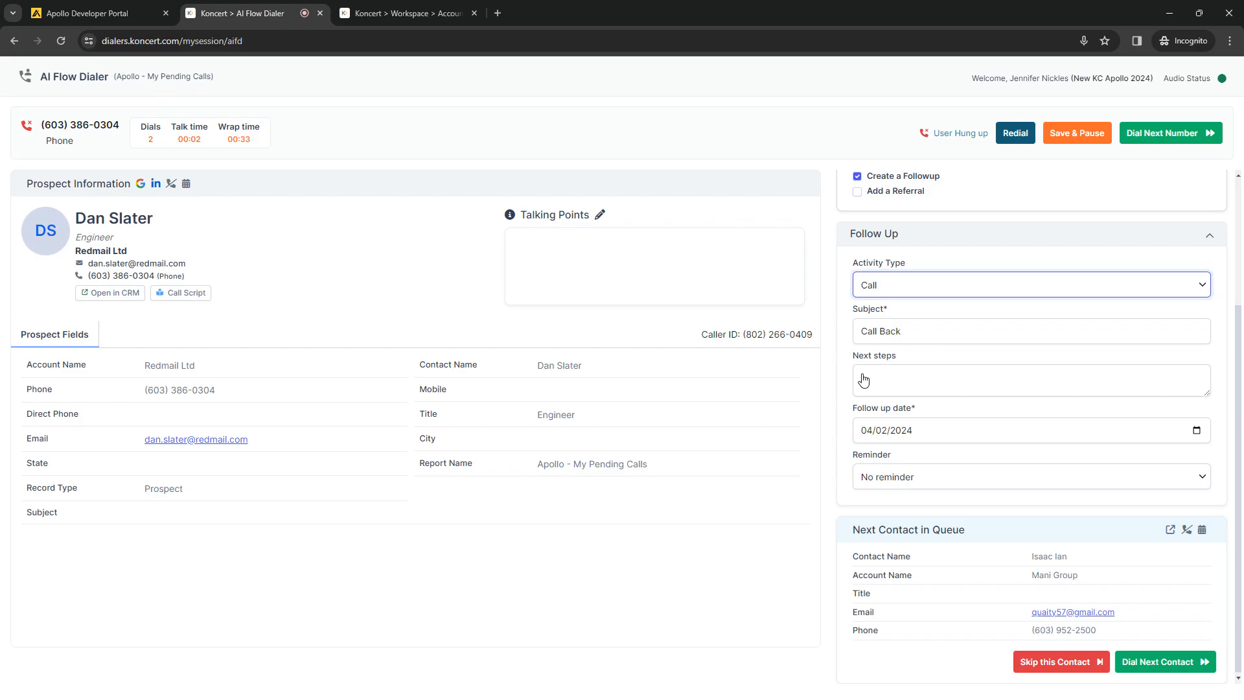
{"action": "left_click", "coordinate": [930, 436]}
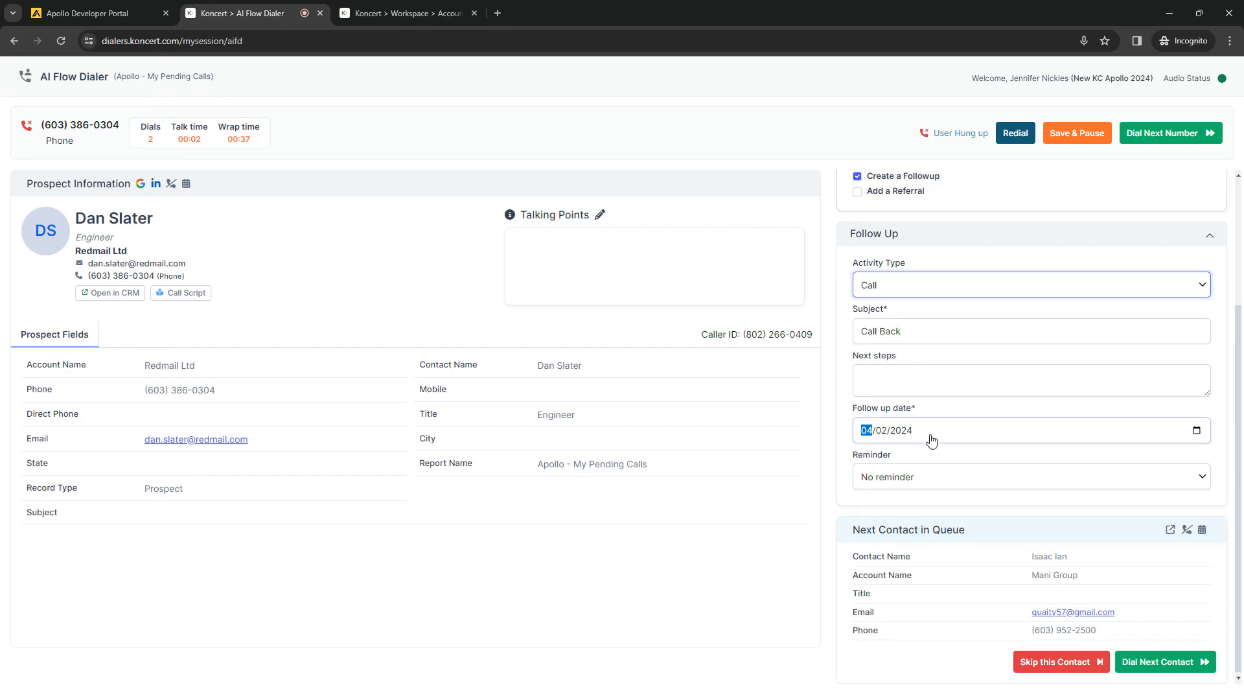
{"action": "left_click", "coordinate": [957, 458]}
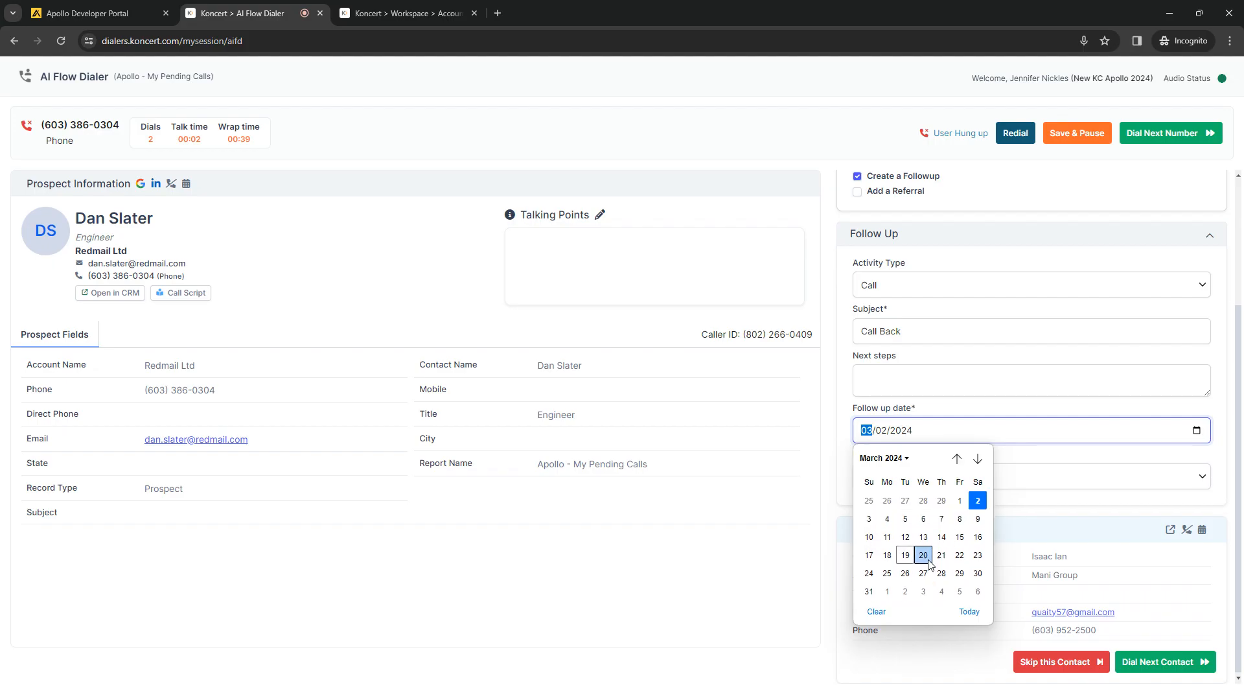
{"action": "left_click", "coordinate": [905, 566]}
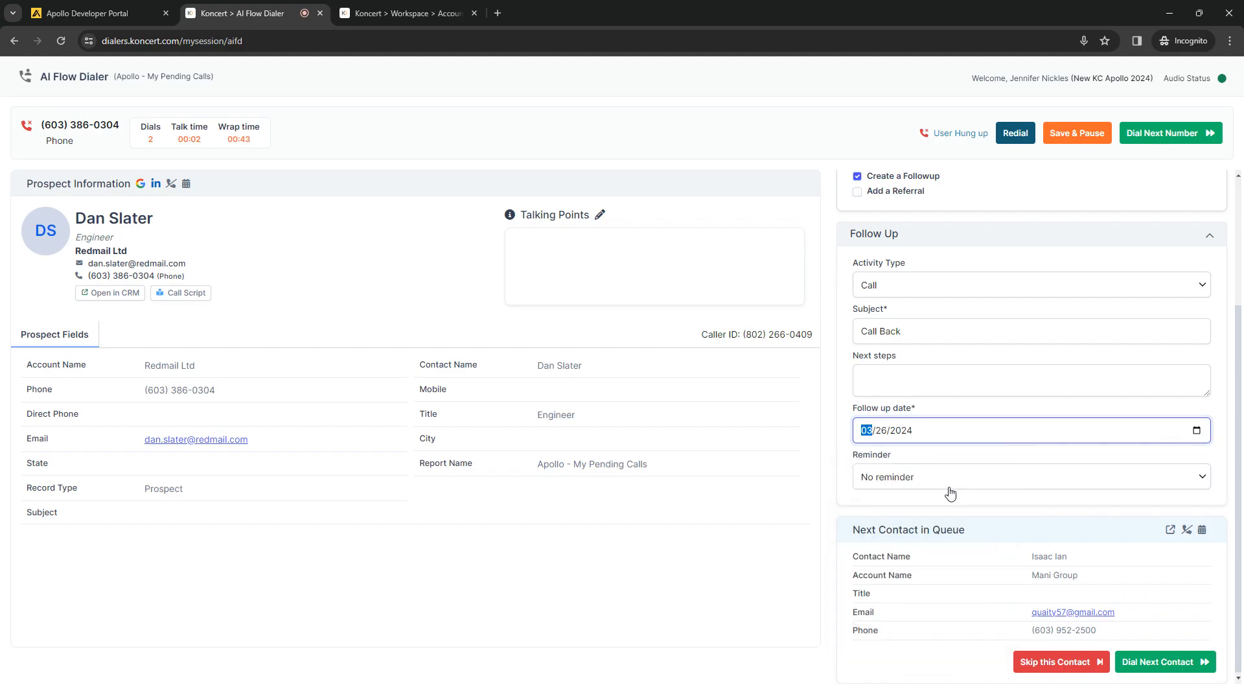
View the referral form's fields and save options, and leave the call without a referral.
{"action": "scroll", "coordinate": [946, 496], "scroll_direction": "up", "scroll_amount": 2}
{"action": "left_click", "coordinate": [856, 320]}
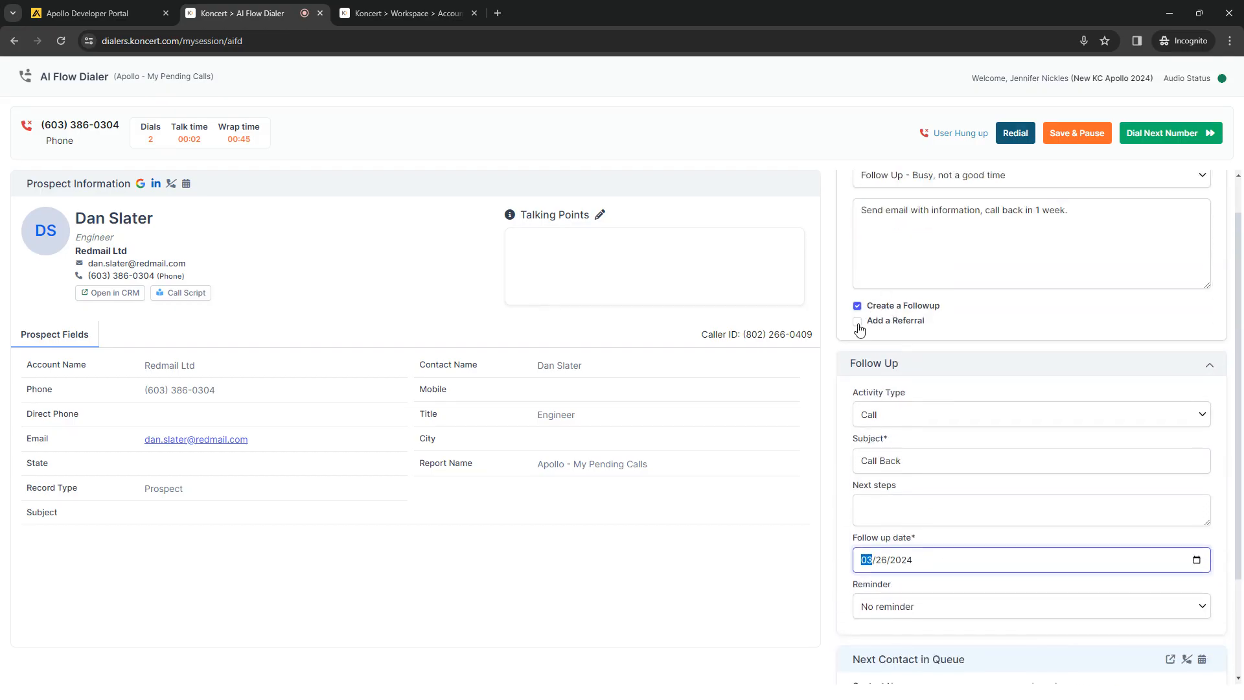
{"action": "scroll", "coordinate": [981, 336], "scroll_direction": "down", "scroll_amount": 5}
{"action": "scroll", "coordinate": [982, 338], "scroll_direction": "down", "scroll_amount": 2}
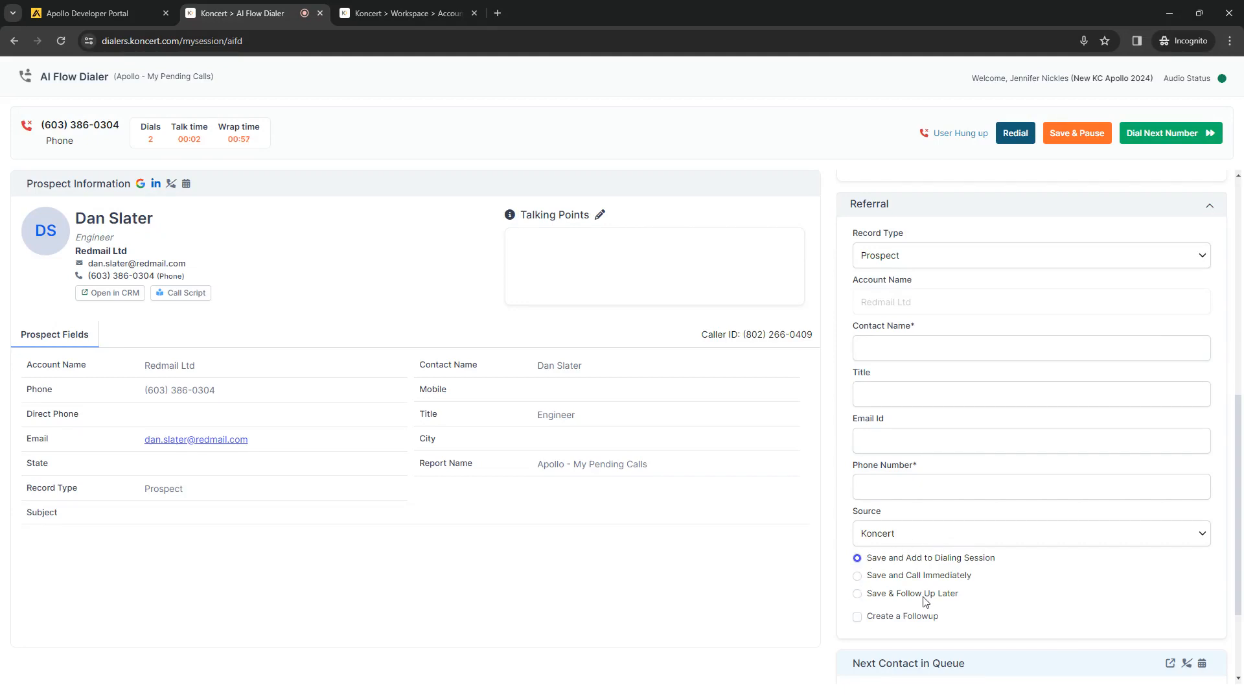
{"action": "scroll", "coordinate": [924, 577], "scroll_direction": "up", "scroll_amount": 5}
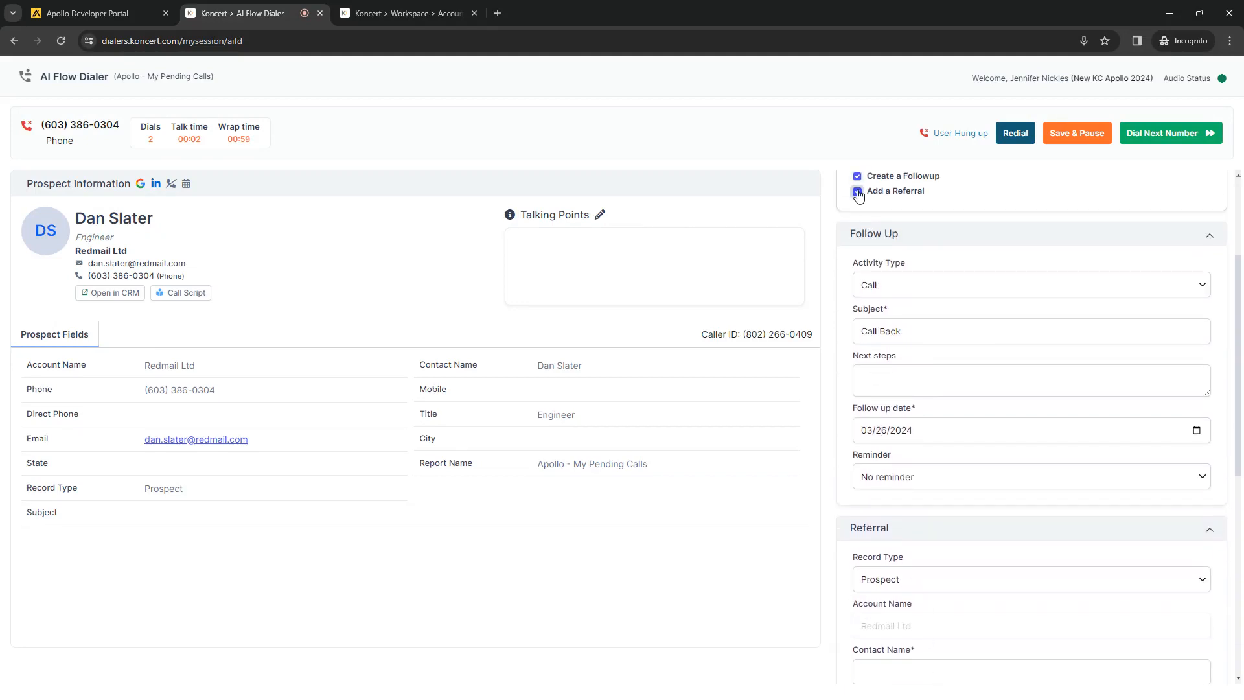
{"action": "left_click", "coordinate": [857, 192]}
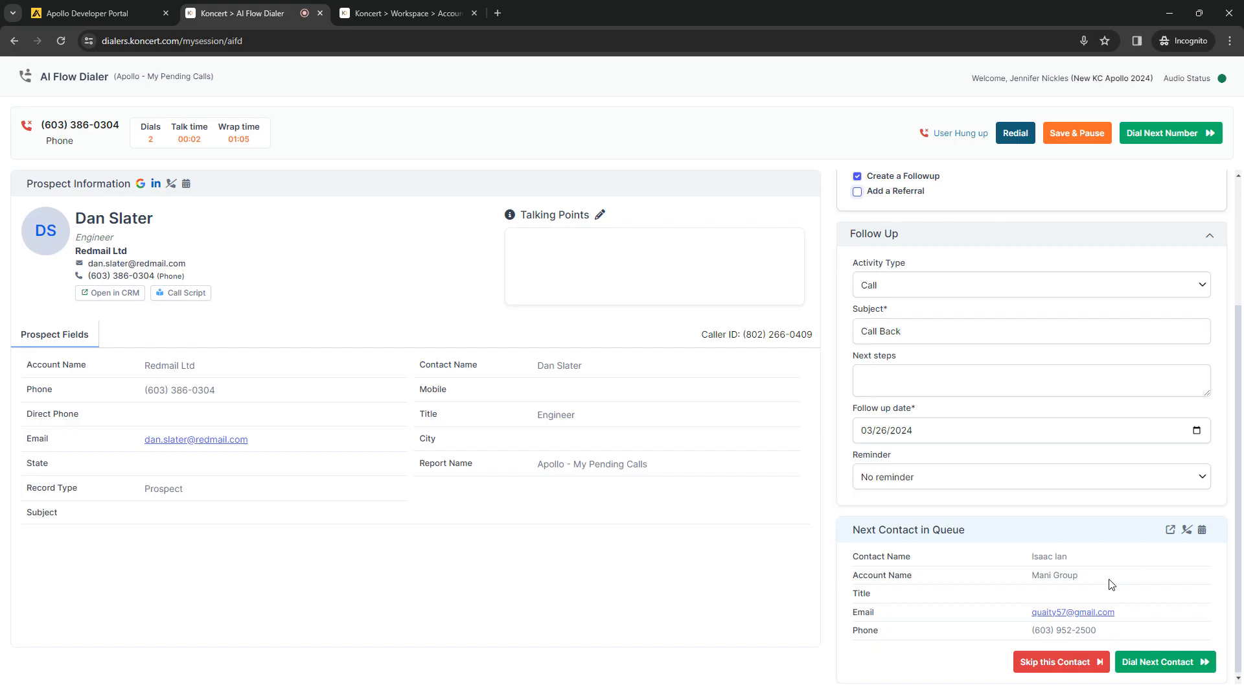
Skip queued contacts until the Sara Limited contact is next, dial that contact, and hang up the call.
{"action": "left_click", "coordinate": [1066, 670]}
{"action": "left_click", "coordinate": [1063, 657]}
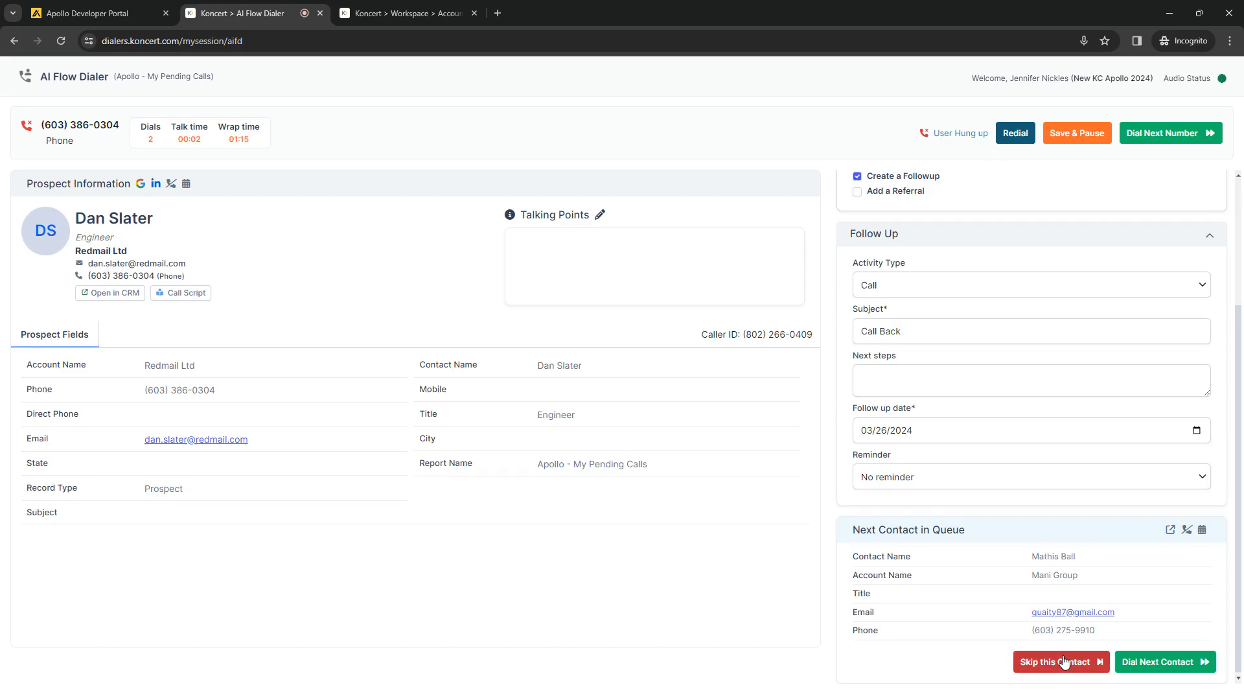
{"action": "left_click", "coordinate": [1063, 662]}
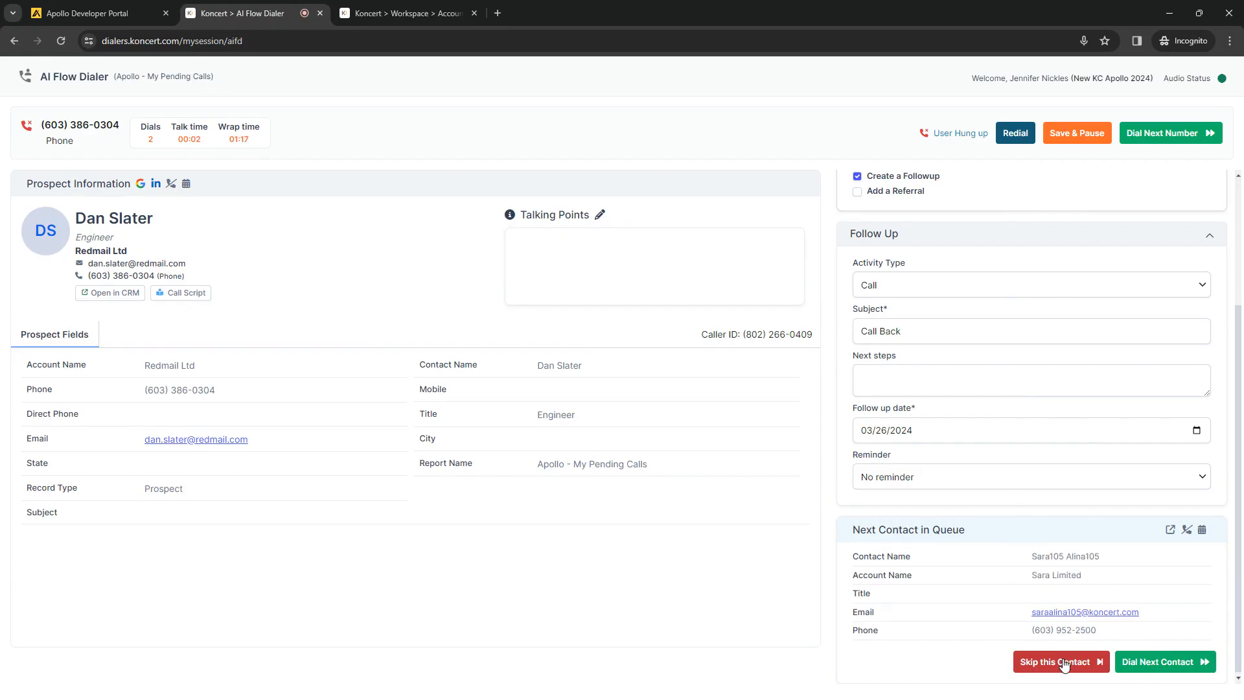
{"action": "left_click", "coordinate": [1170, 662]}
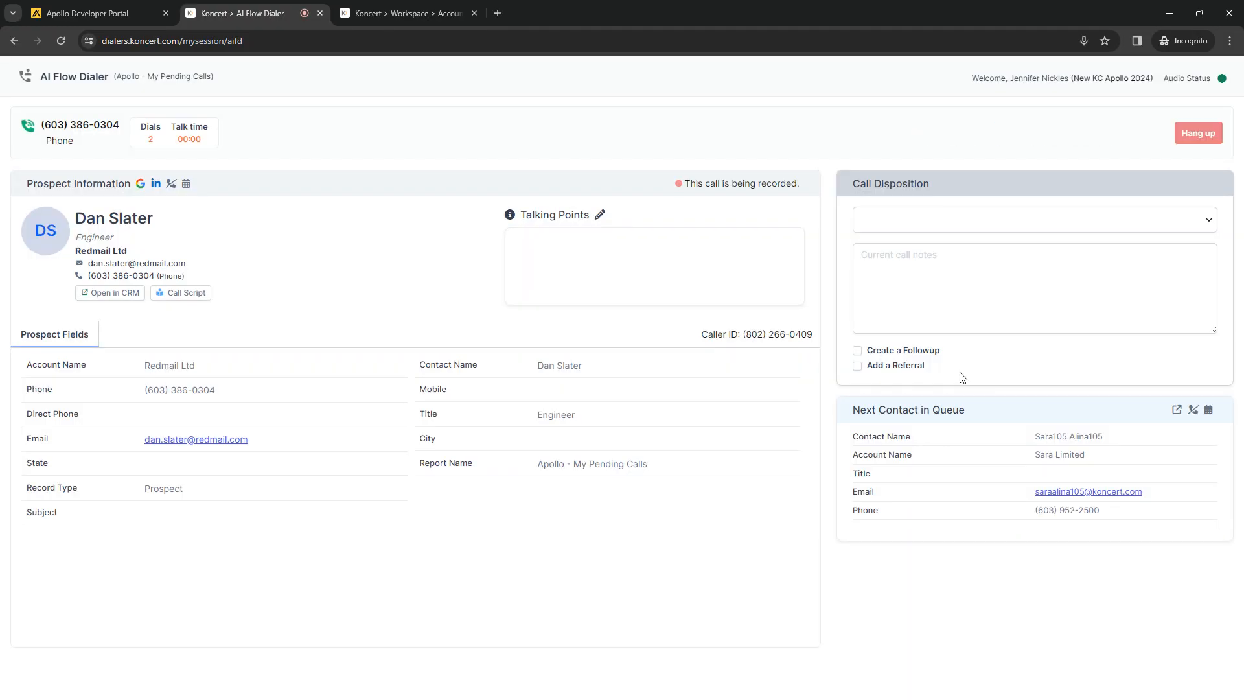
{"action": "left_click", "coordinate": [1191, 134]}
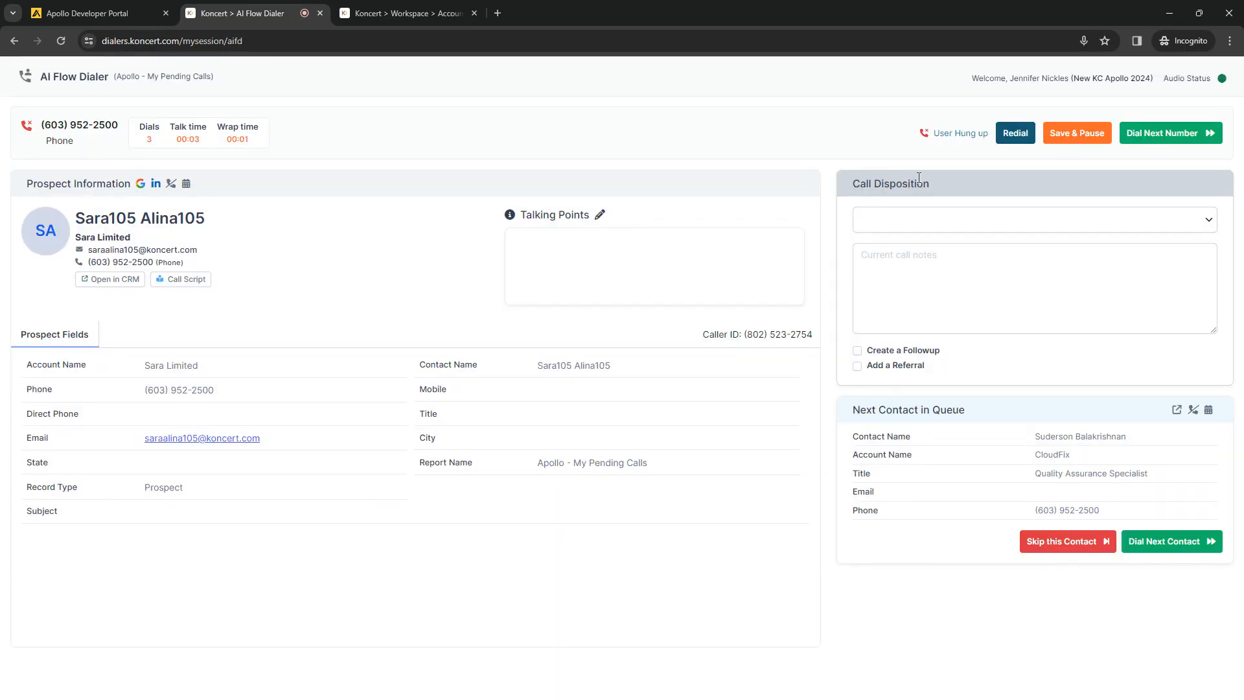
Disposition the call as Other, save and pause, and end the dialing session.
{"action": "left_click", "coordinate": [962, 223]}
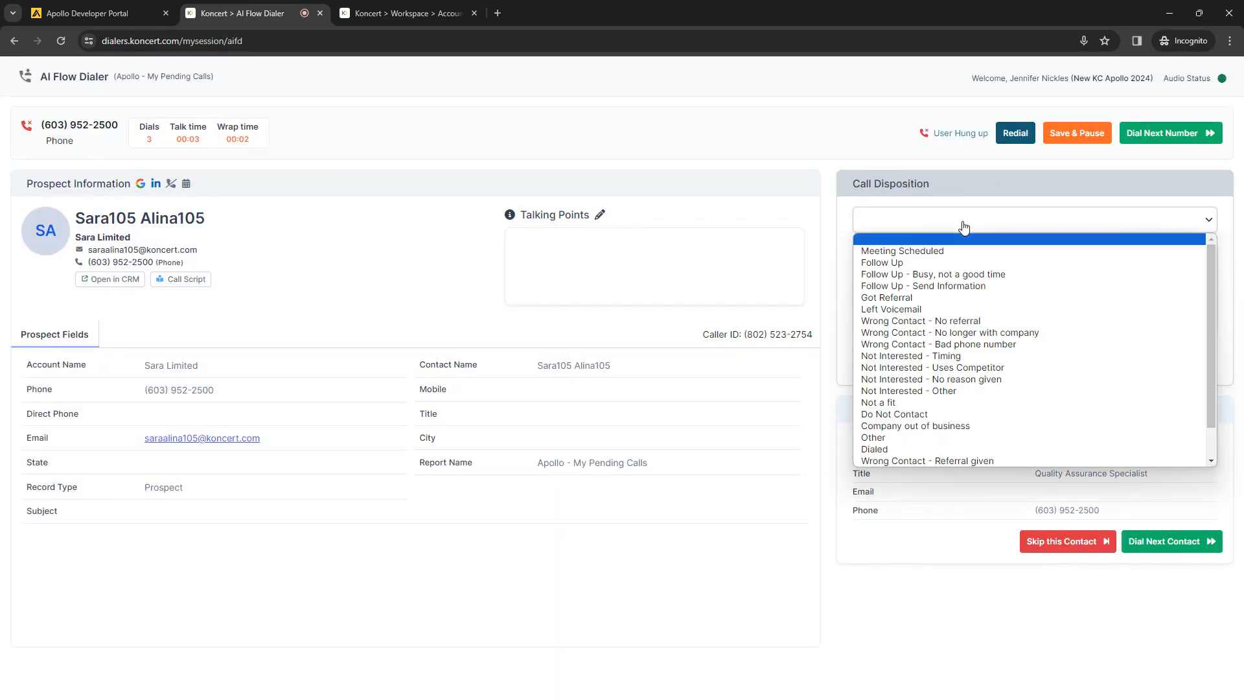
{"action": "left_click", "coordinate": [887, 438]}
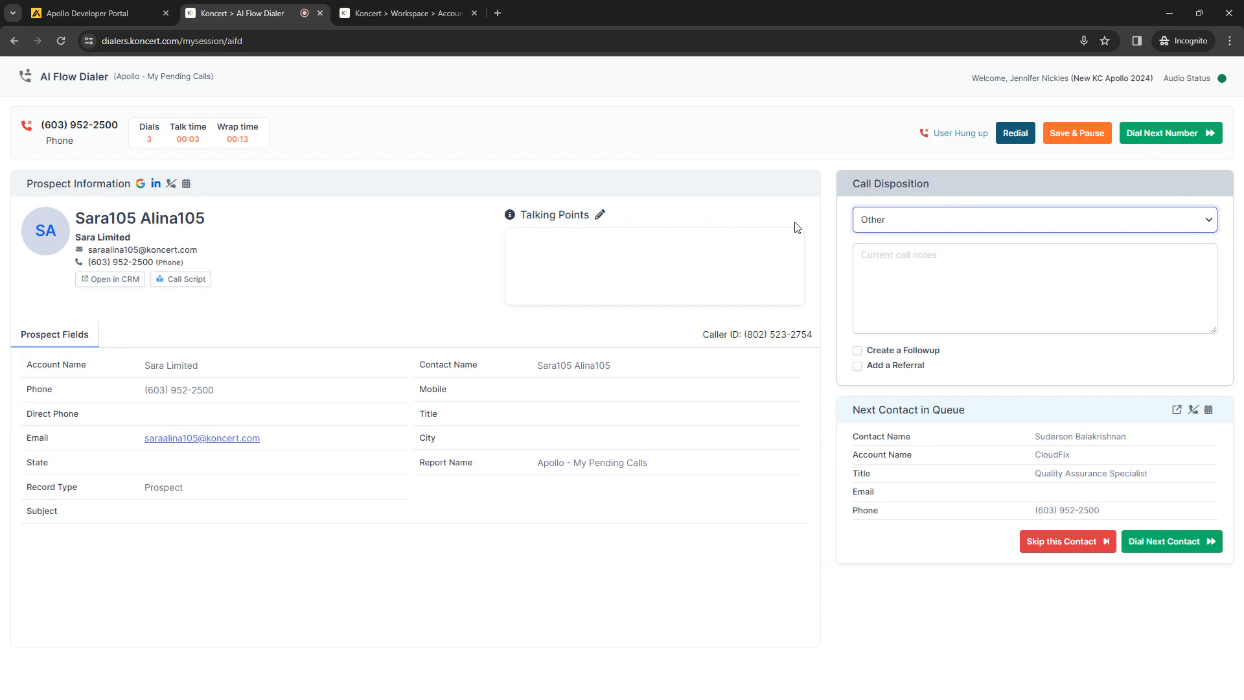
{"action": "left_click", "coordinate": [1072, 136]}
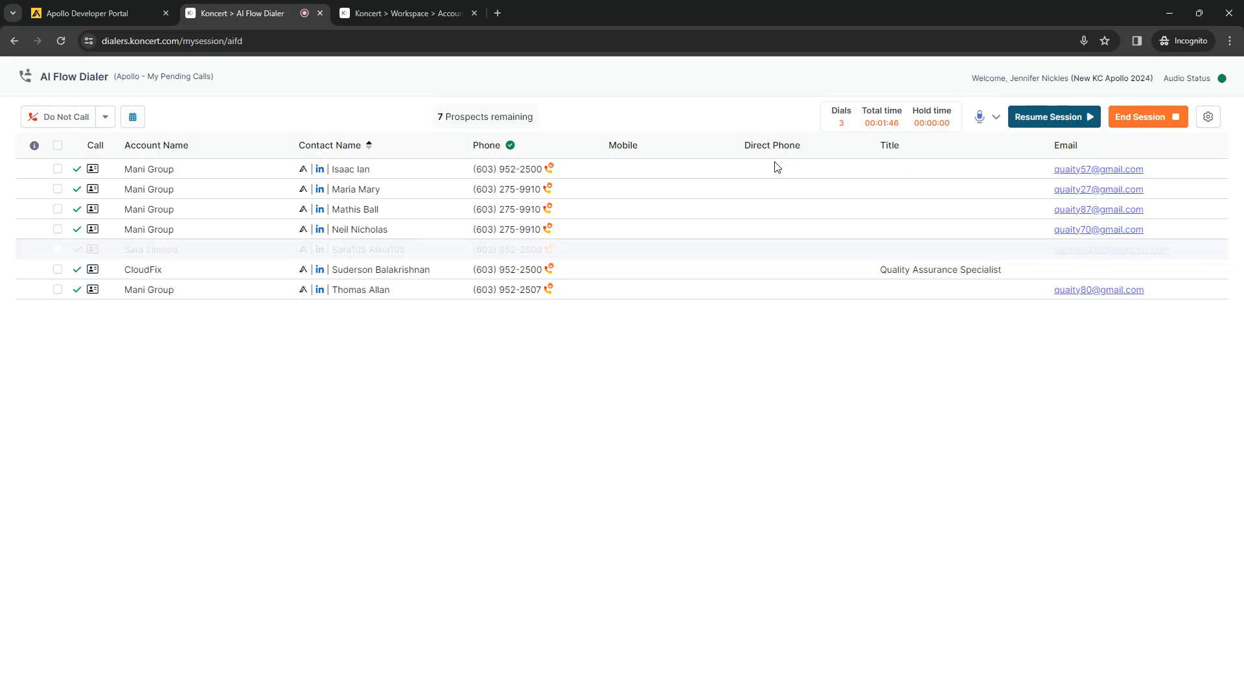
{"action": "left_click", "coordinate": [1142, 120]}
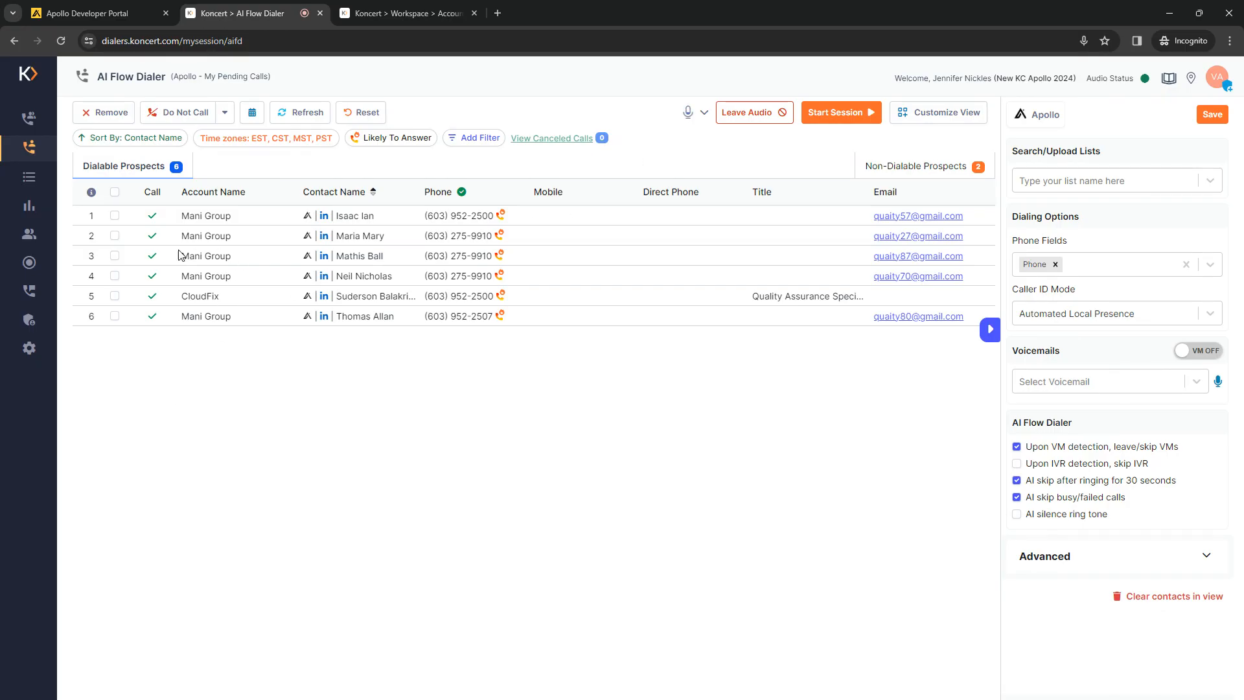
Open the All Dials report in Analytics and show the Apollo record of the contact dispositioned as Follow Up in a maximized window.
{"action": "left_click", "coordinate": [24, 211]}
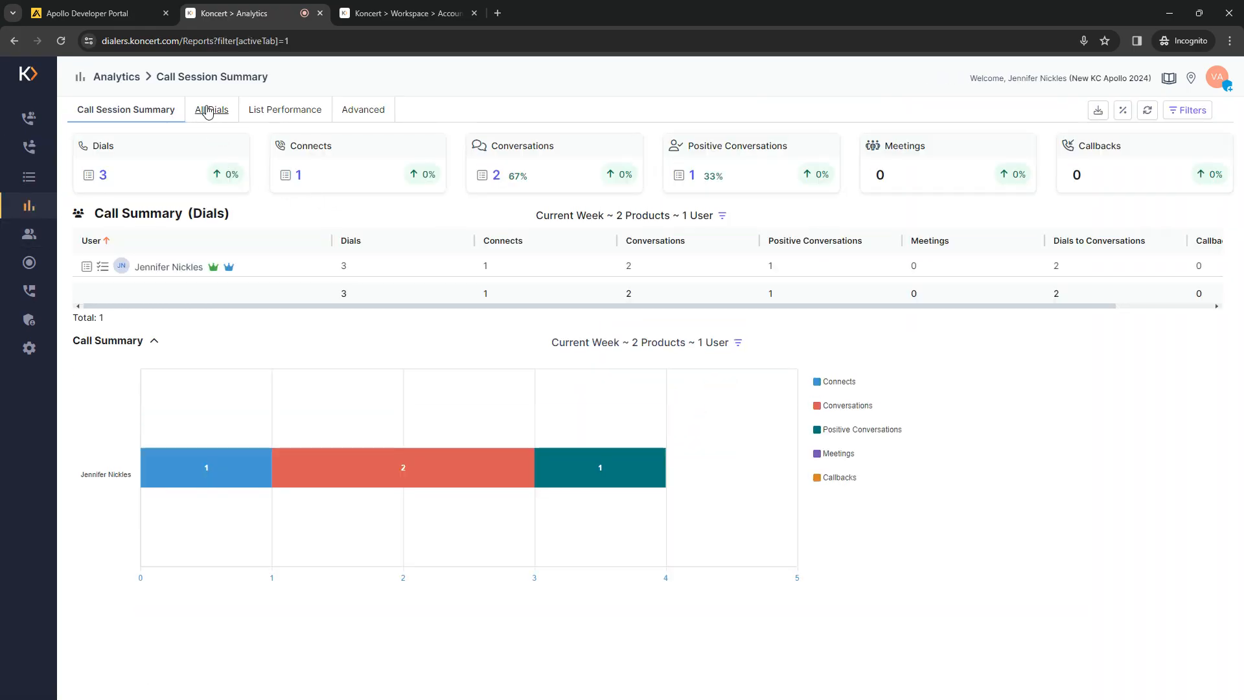
{"action": "left_click", "coordinate": [209, 110]}
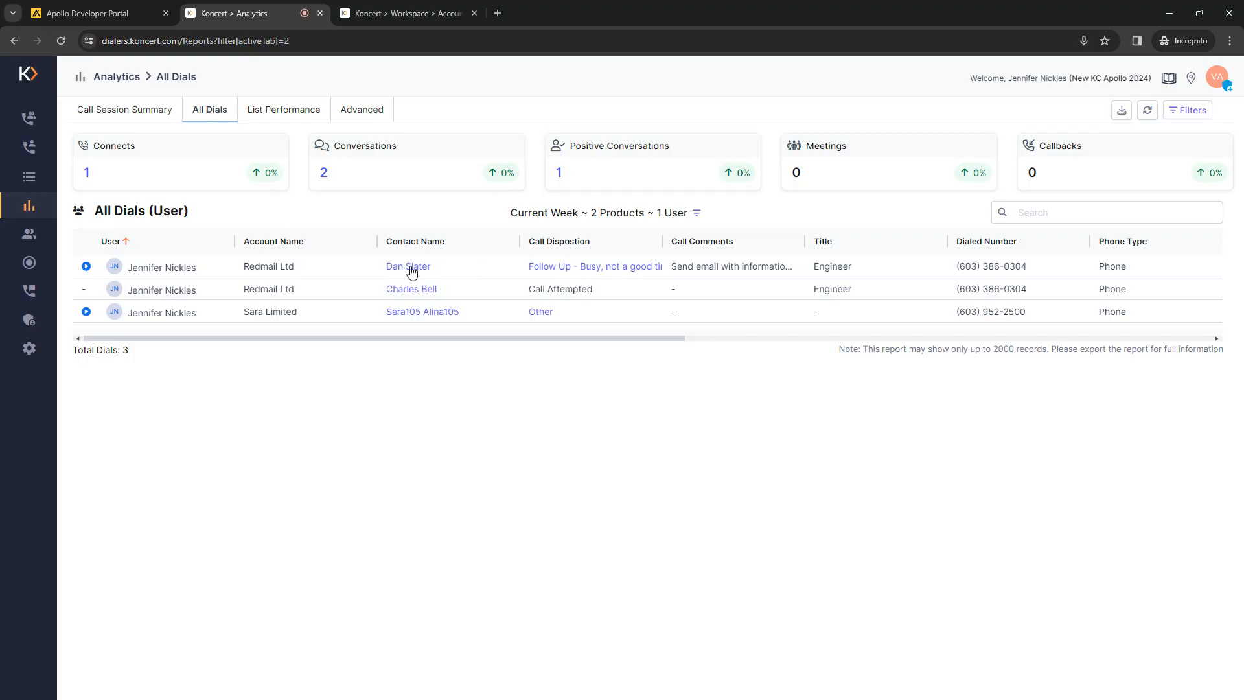
{"action": "left_click", "coordinate": [411, 267]}
{"action": "left_click_drag", "start_coordinate": [806, 138], "coordinate": [576, 138]}
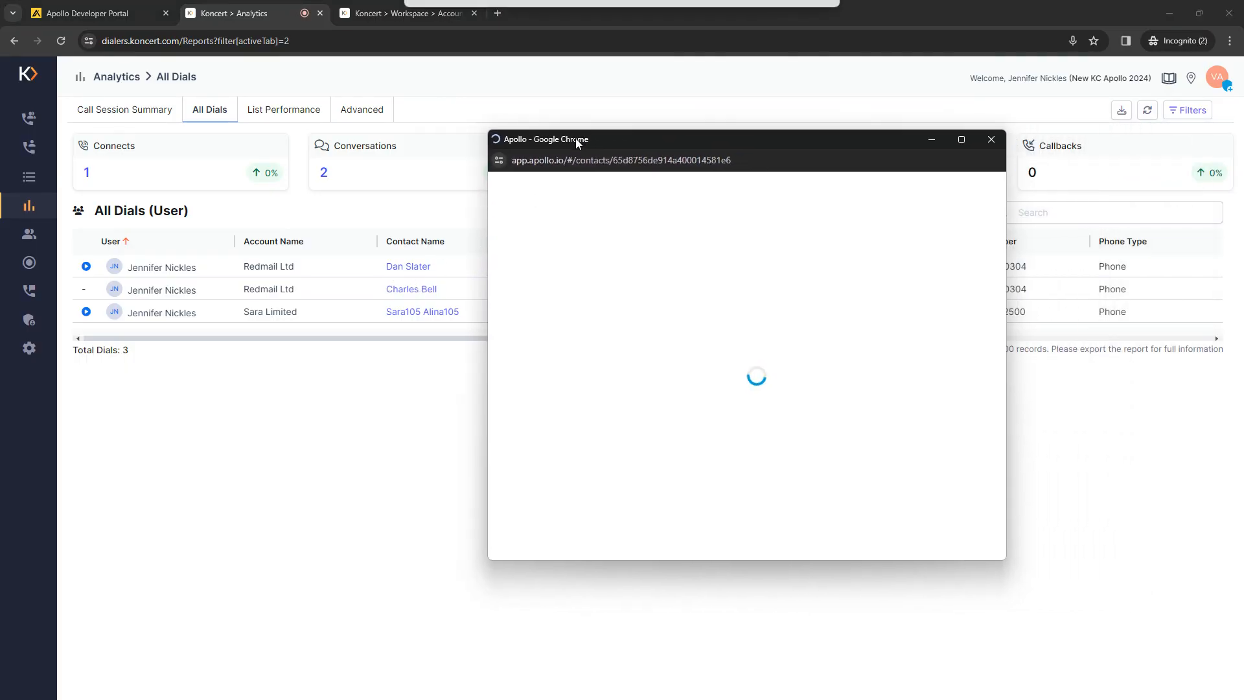
{"action": "double_click", "coordinate": [641, 140]}
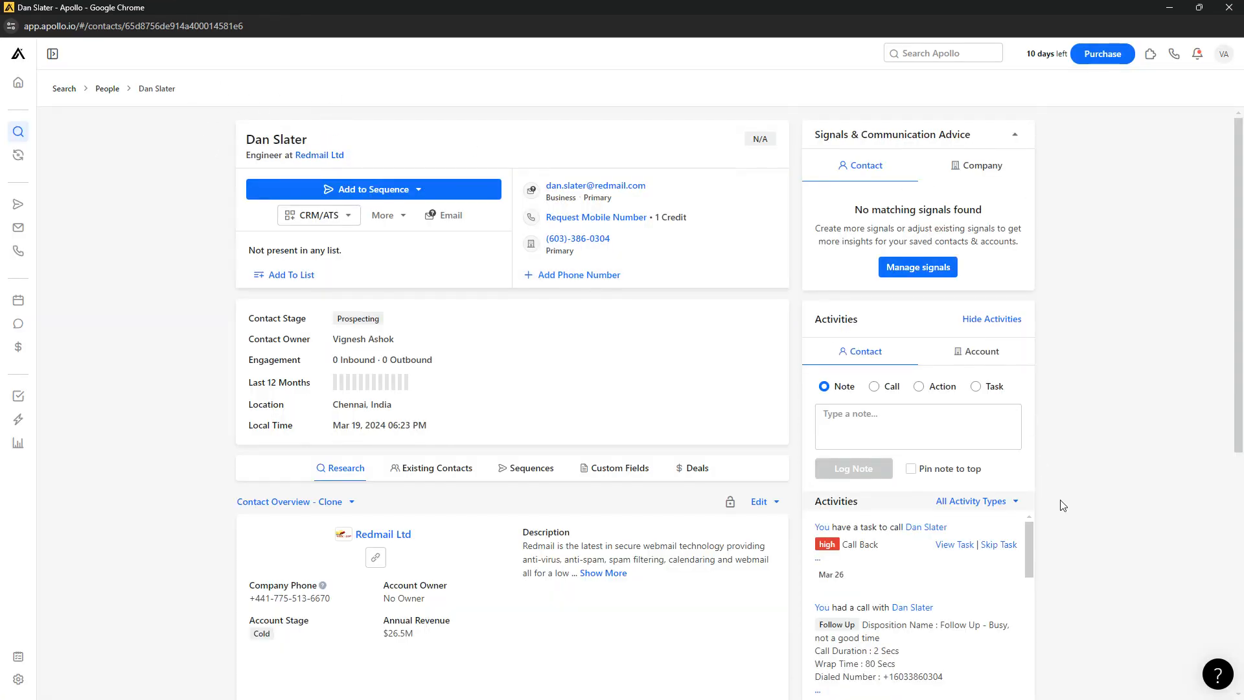
Review the logged call and call-back task in the Apollo contact's activities, and close the record.
{"action": "scroll", "coordinate": [1062, 505], "scroll_direction": "down", "scroll_amount": 3}
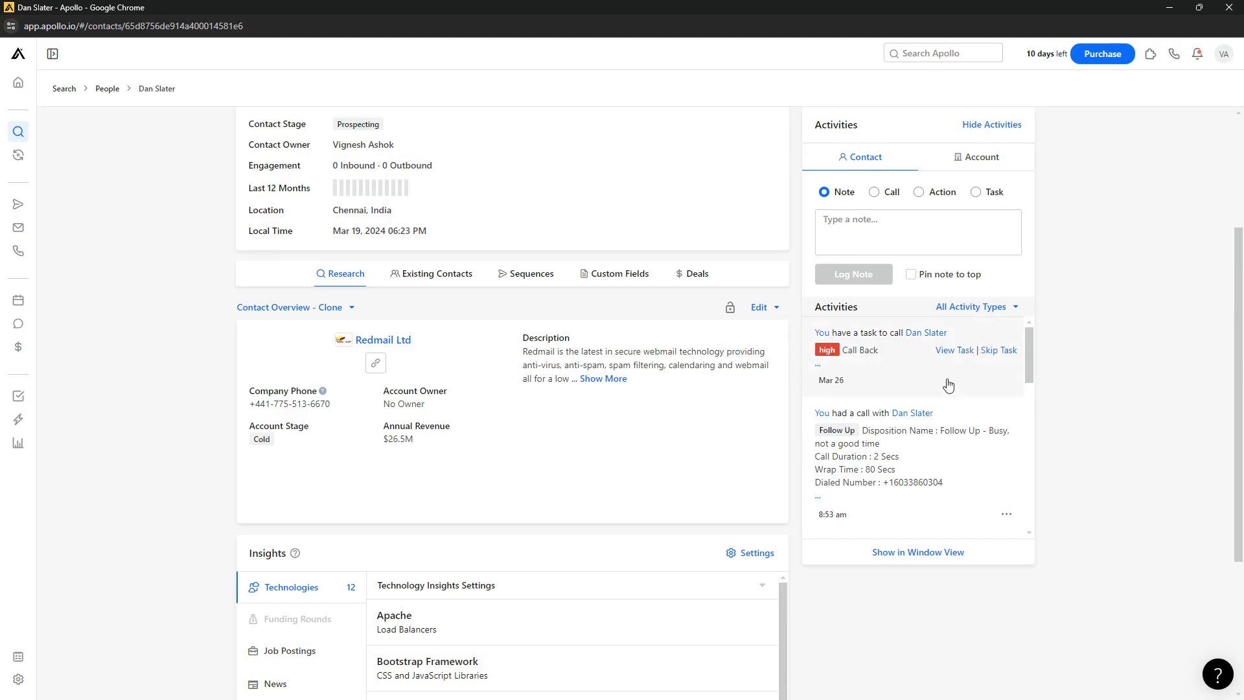
{"action": "scroll", "coordinate": [1032, 351], "scroll_direction": "up", "scroll_amount": 2}
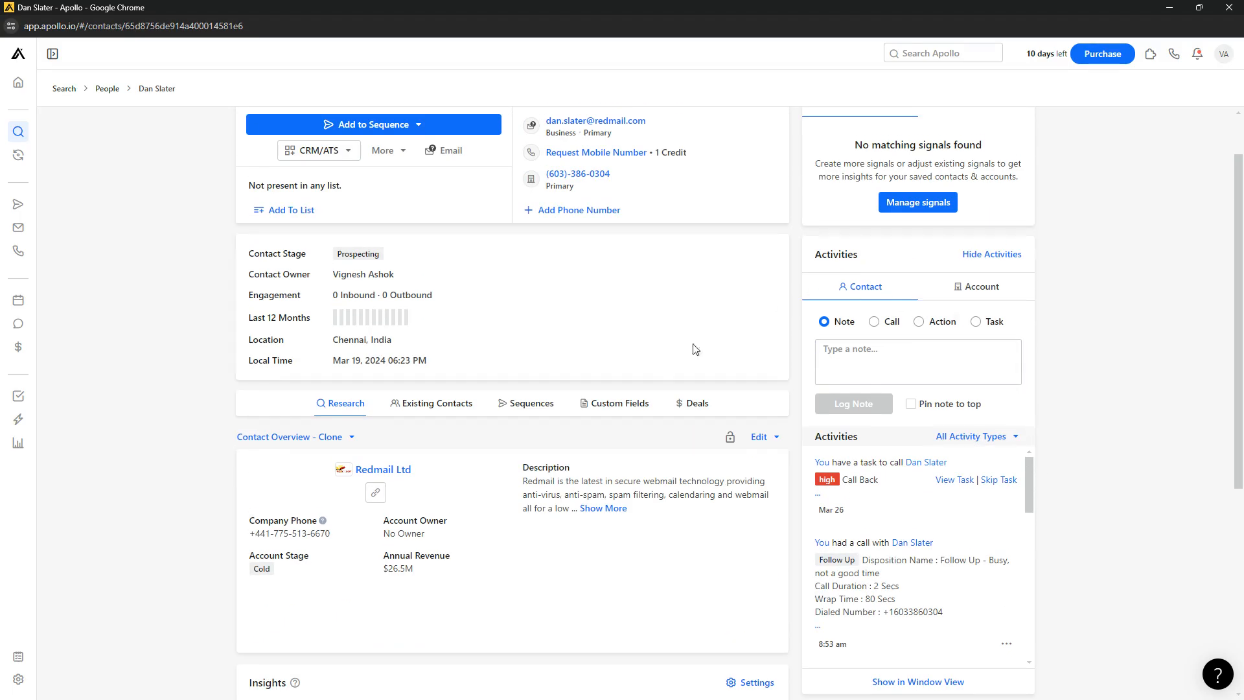
{"action": "scroll", "coordinate": [688, 360], "scroll_direction": "up", "scroll_amount": 1}
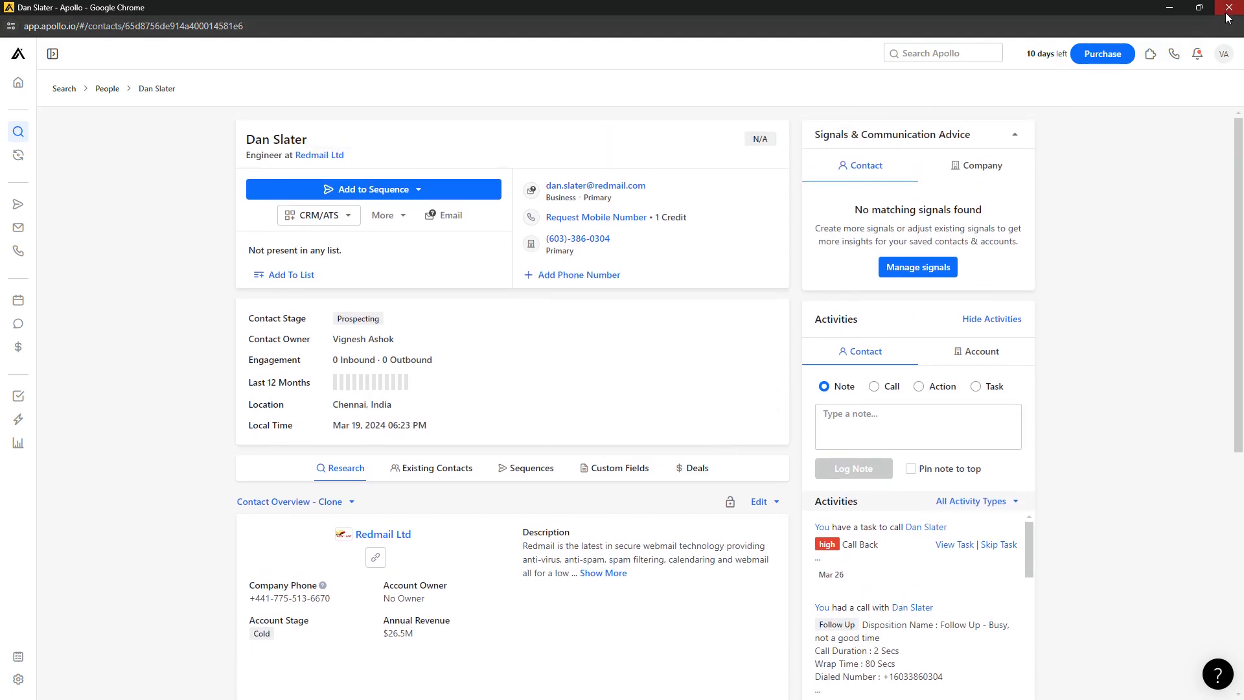
{"action": "left_click", "coordinate": [1228, 11]}
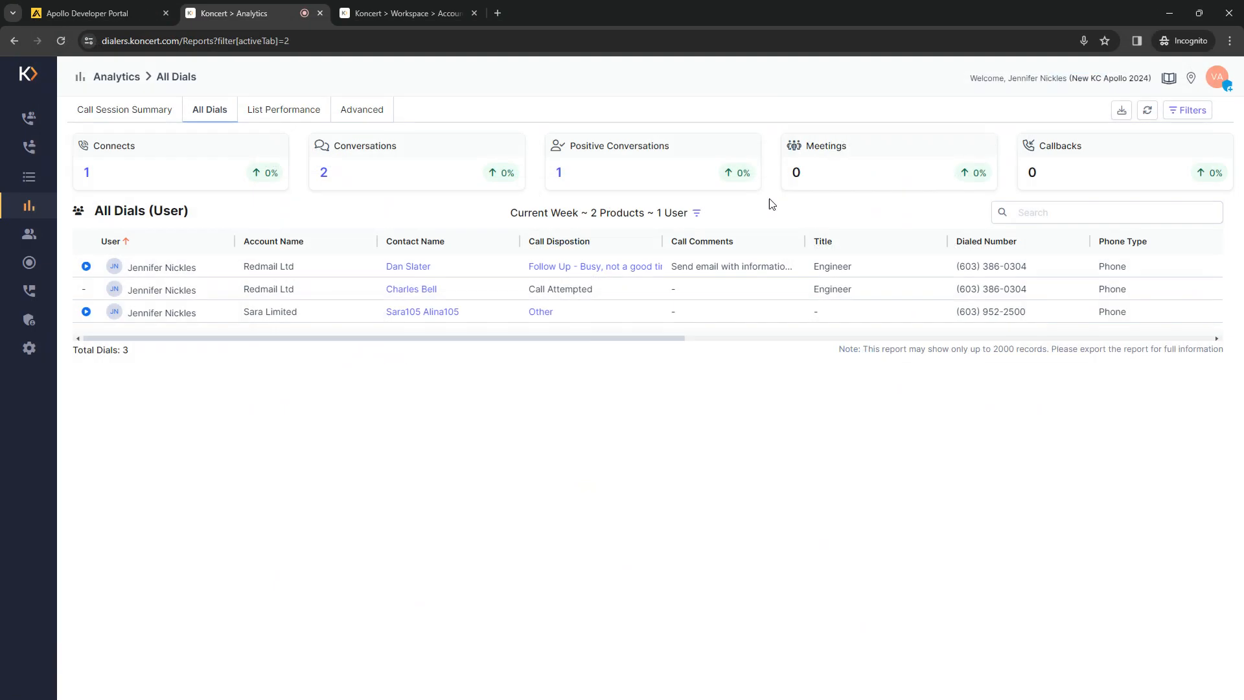
Return to the AI Flow Dialer, enable Open Prospect View Screen (upon call transfer) in the advanced settings, and save.
{"action": "left_click", "coordinate": [29, 146]}
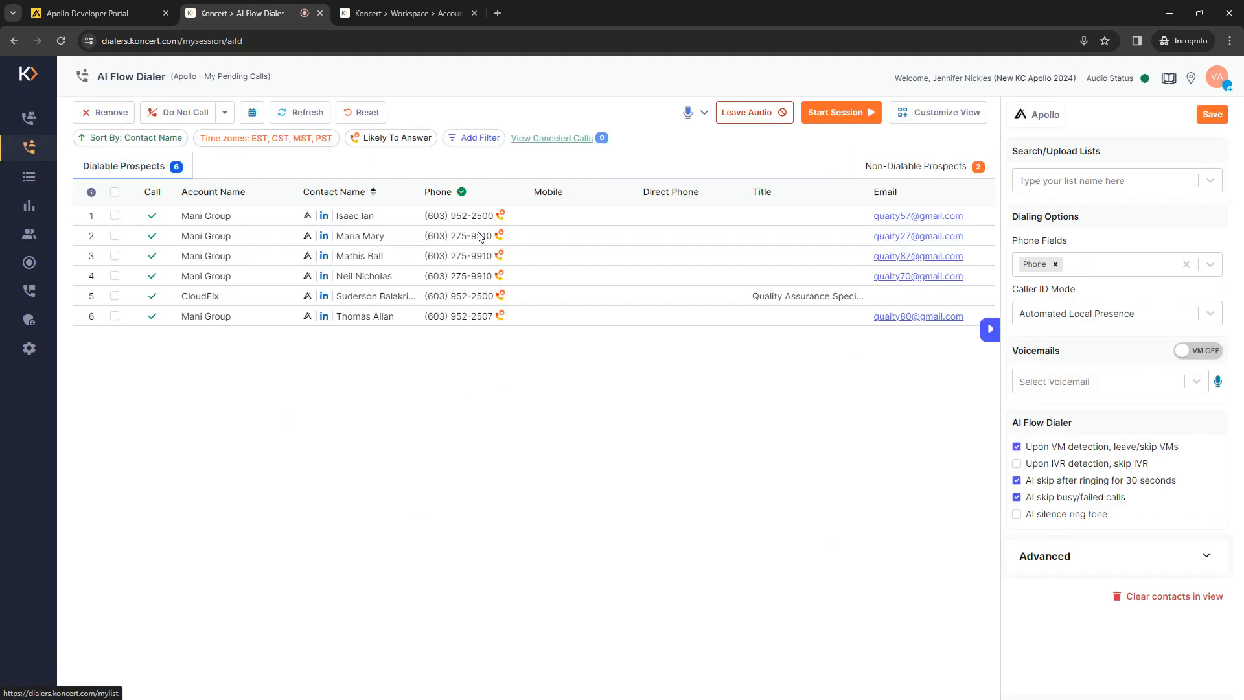
{"action": "left_click", "coordinate": [1063, 574]}
{"action": "scroll", "coordinate": [1062, 571], "scroll_direction": "down", "scroll_amount": 1}
{"action": "left_click", "coordinate": [1011, 558]}
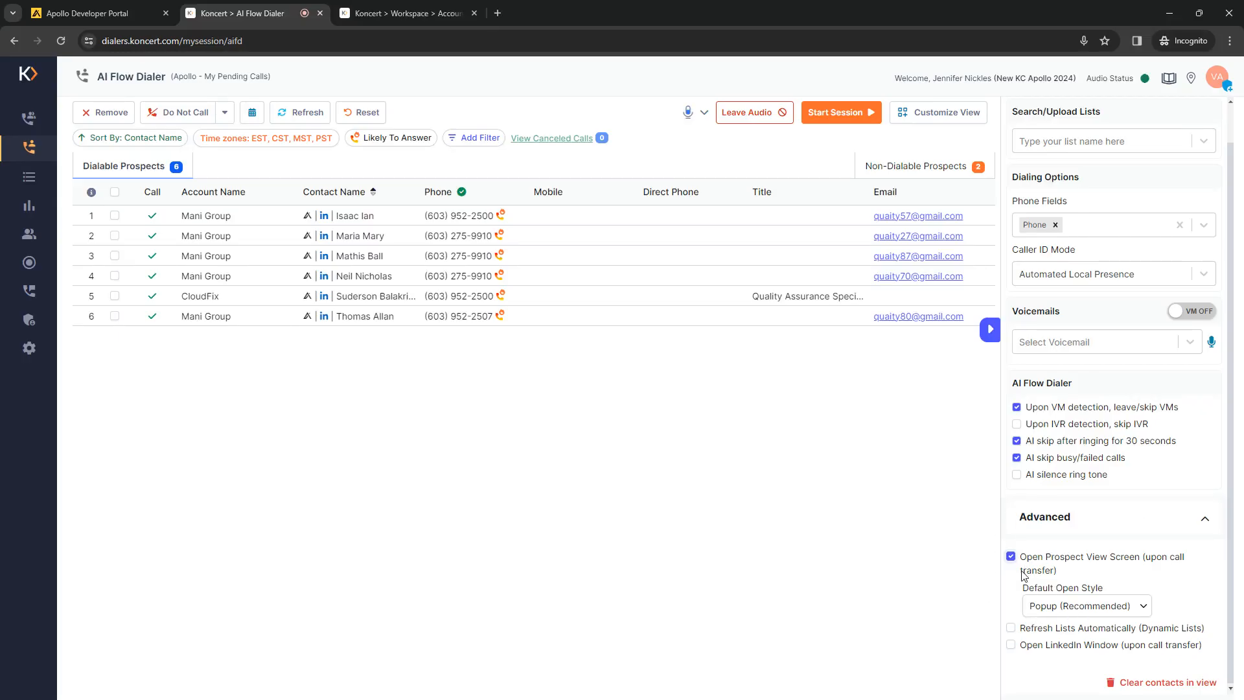
{"action": "scroll", "coordinate": [1021, 571], "scroll_direction": "up", "scroll_amount": 1}
{"action": "left_click", "coordinate": [1206, 115]}
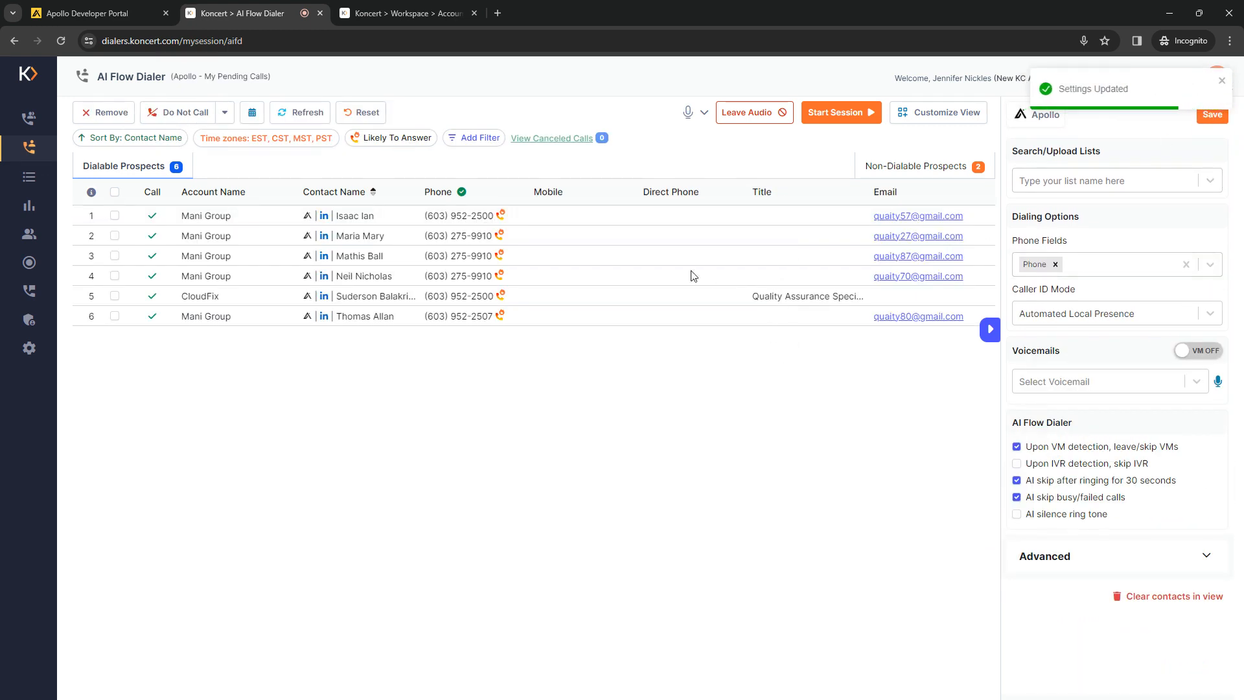
Start the dialing session, hang up the first call, and check the contact's Apollo record window before moving it out of the way.
{"action": "left_click", "coordinate": [830, 117]}
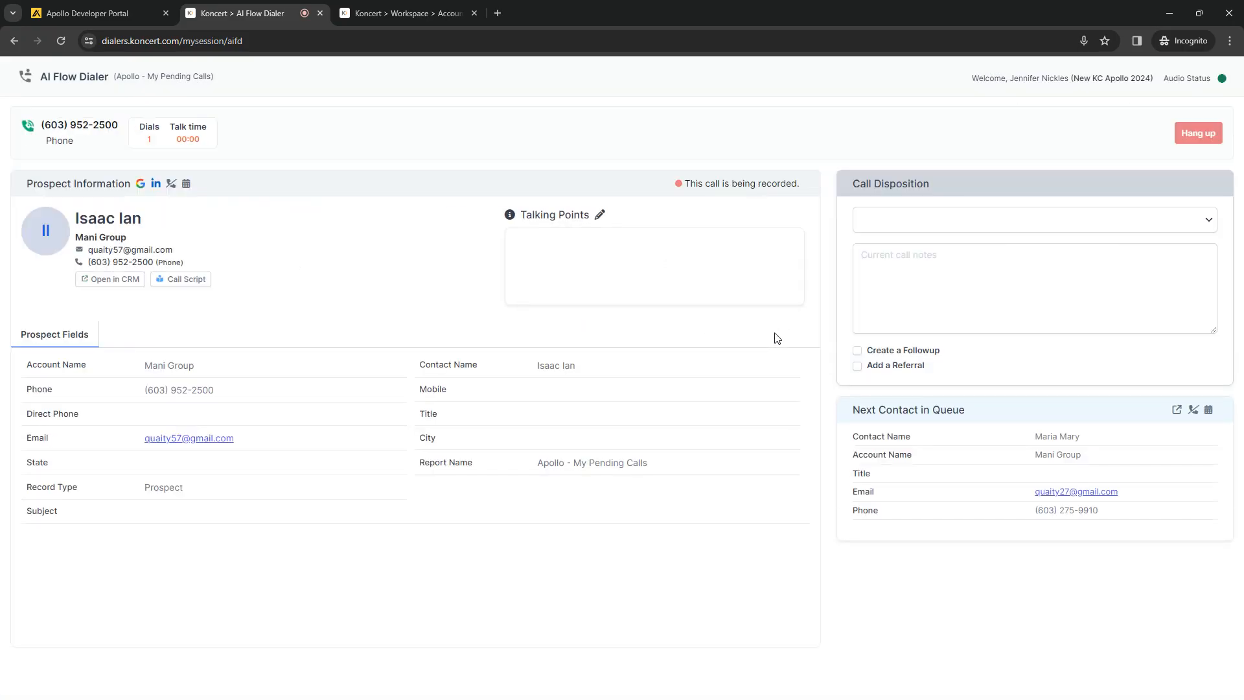
{"action": "left_click_drag", "start_coordinate": [923, 140], "coordinate": [684, 135]}
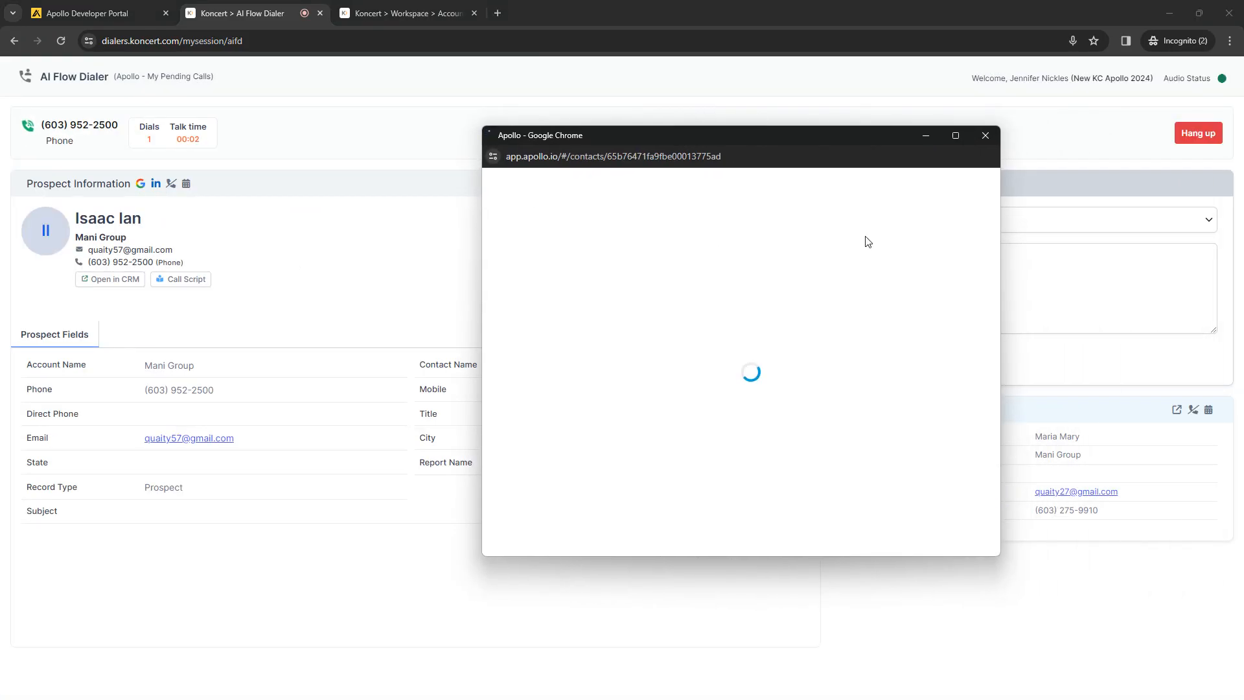
{"action": "left_click", "coordinate": [1211, 134]}
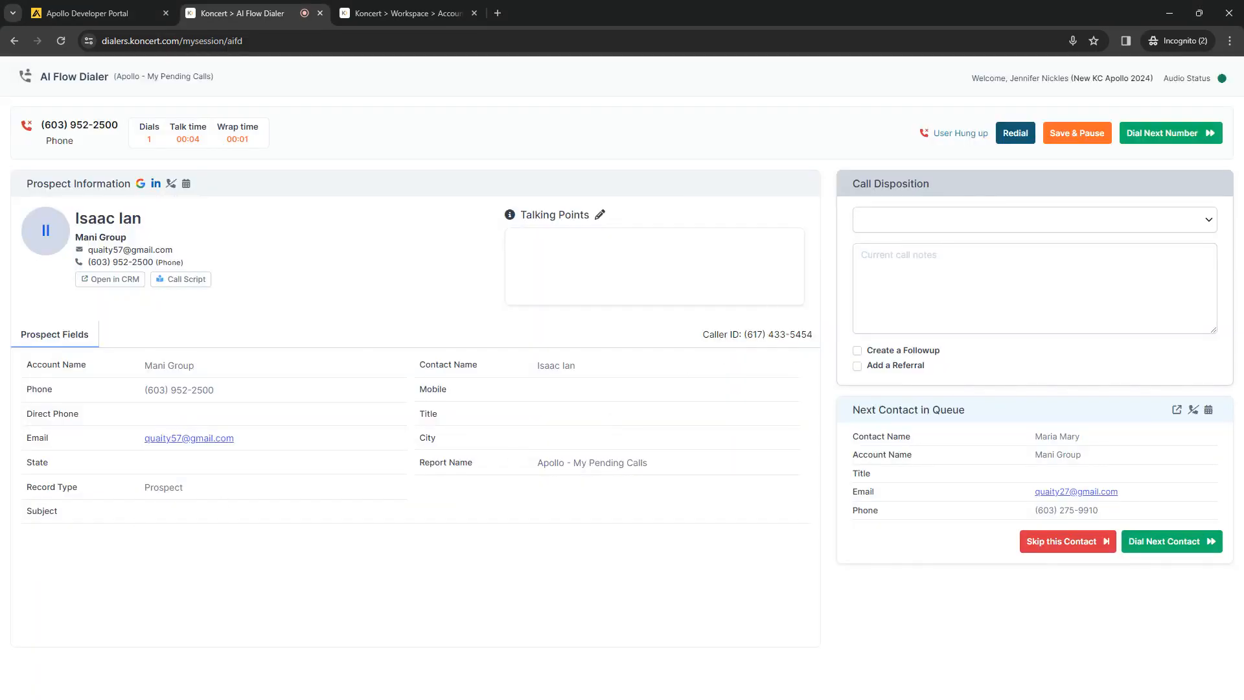
{"action": "key", "text": "alt+Tab"}
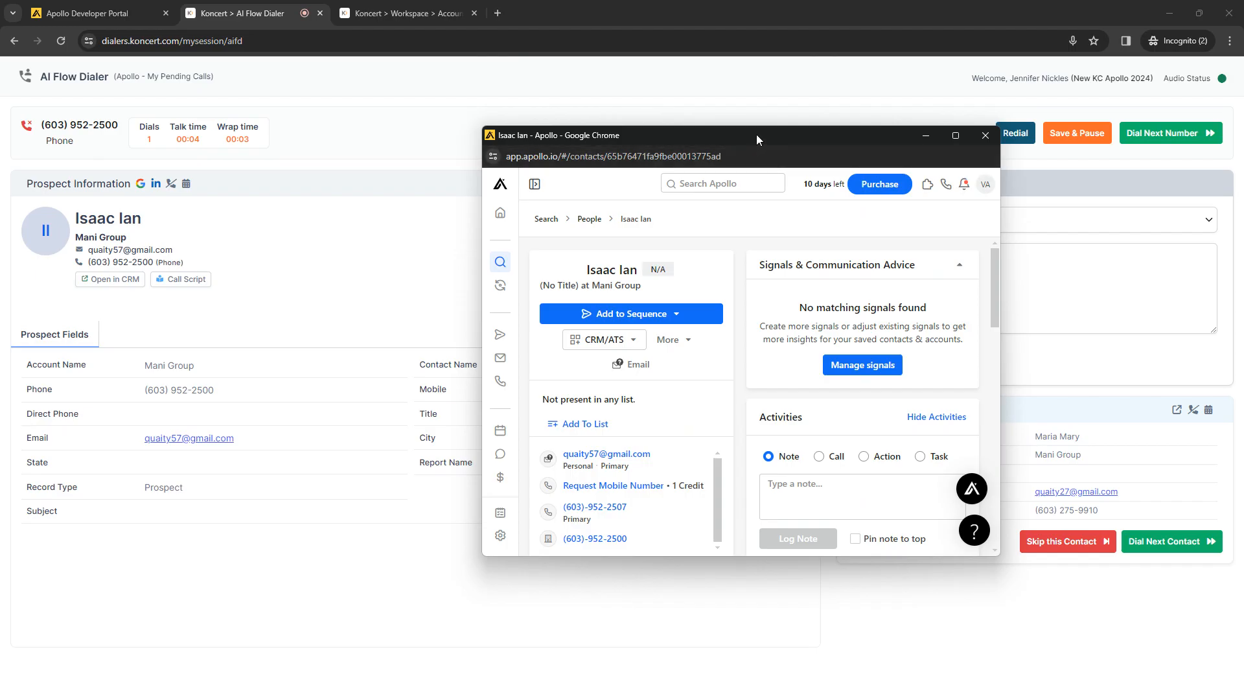
{"action": "left_click_drag", "start_coordinate": [756, 134], "coordinate": [726, 115]}
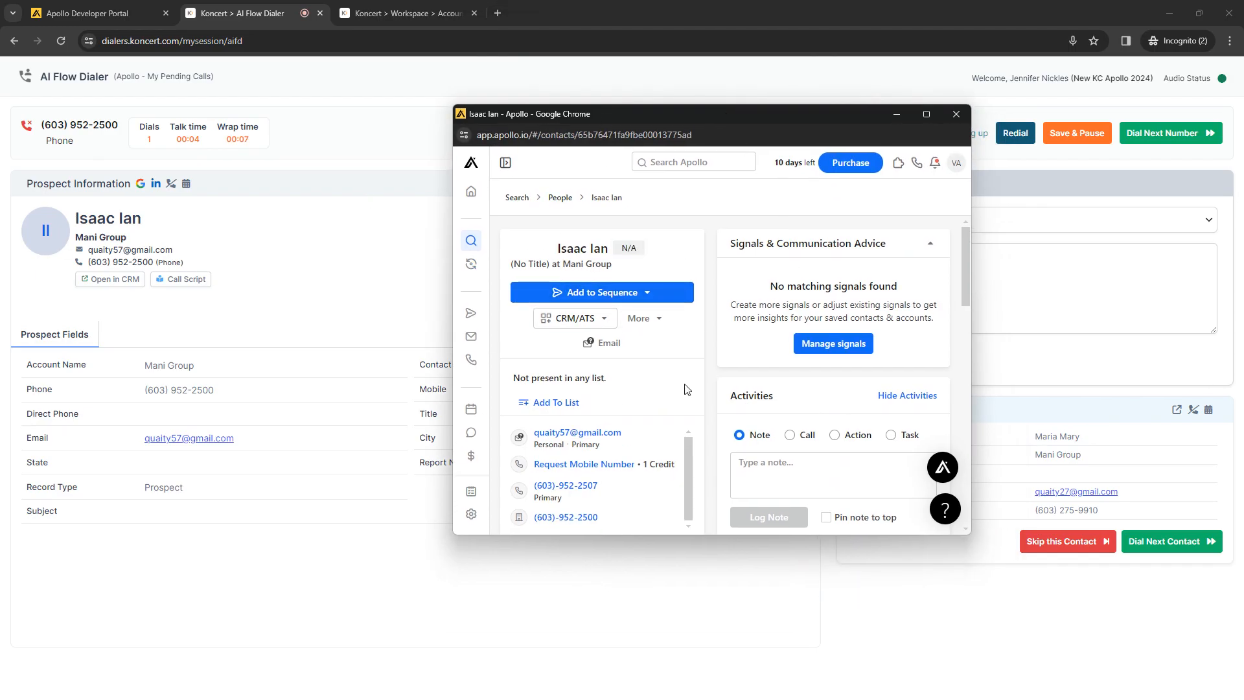
{"action": "left_click_drag", "start_coordinate": [707, 111], "coordinate": [0, 117]}
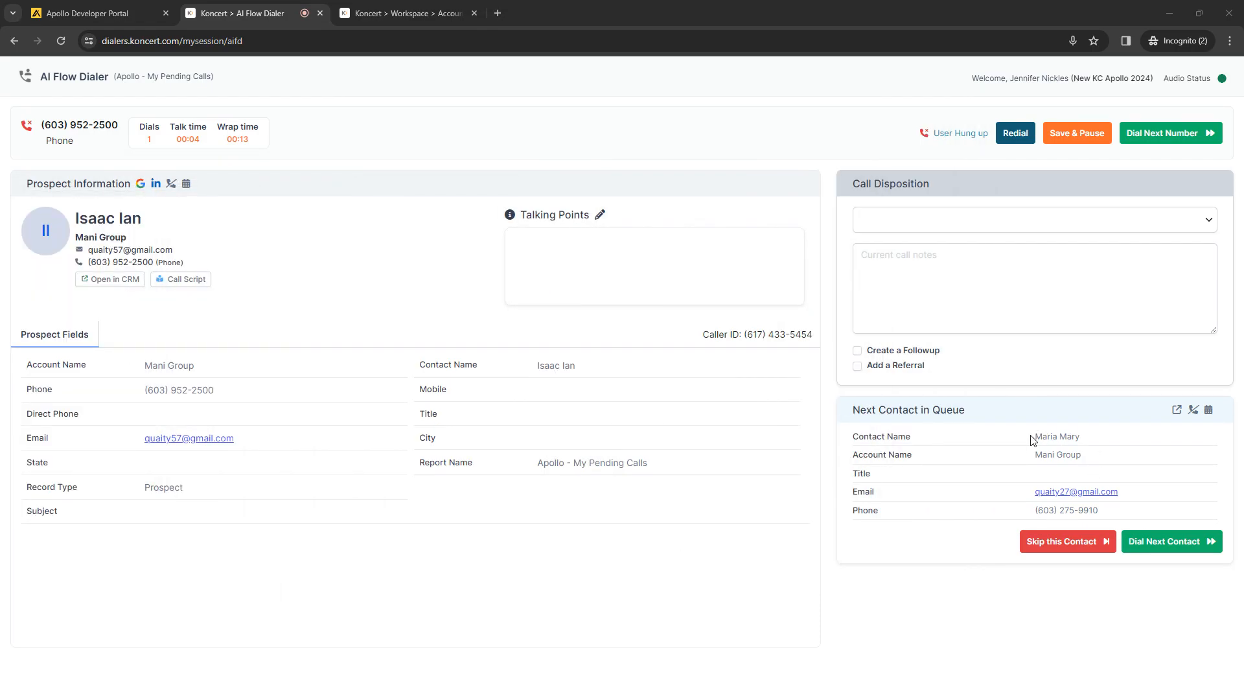
Disposition the first call as Dialed and dial the next contact in the queue.
{"action": "left_click", "coordinate": [1175, 546]}
{"action": "left_click", "coordinate": [990, 224]}
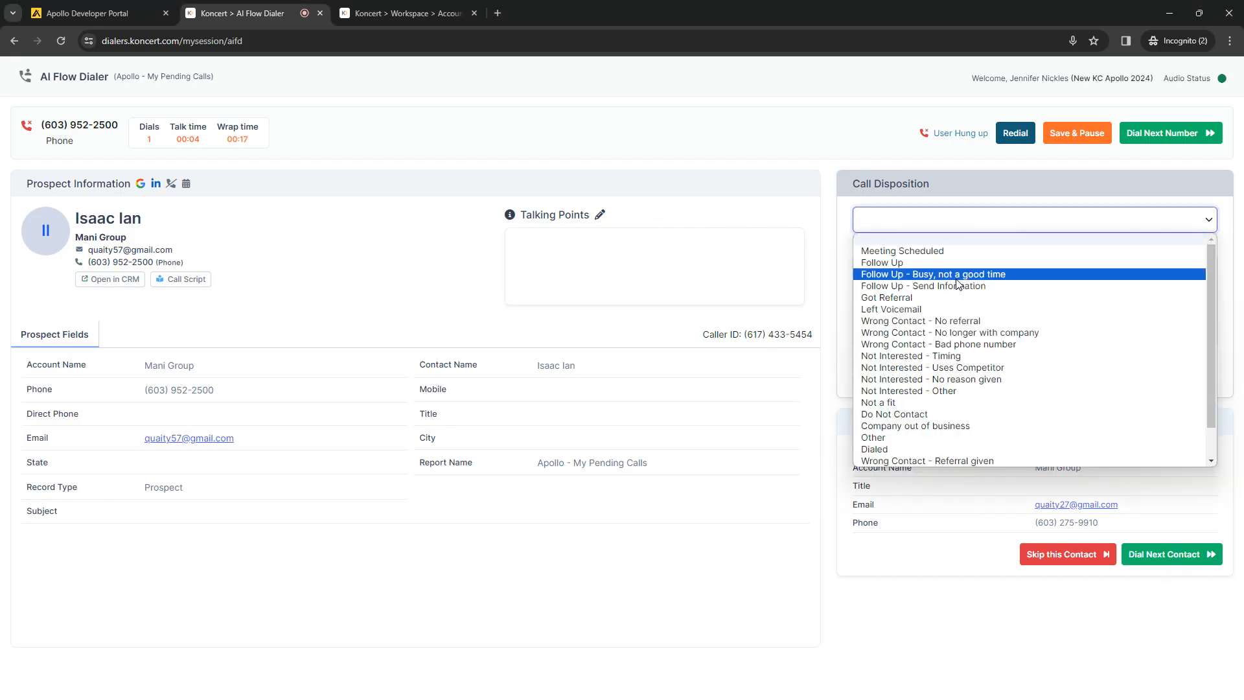
{"action": "left_click", "coordinate": [920, 449]}
{"action": "left_click", "coordinate": [1163, 542]}
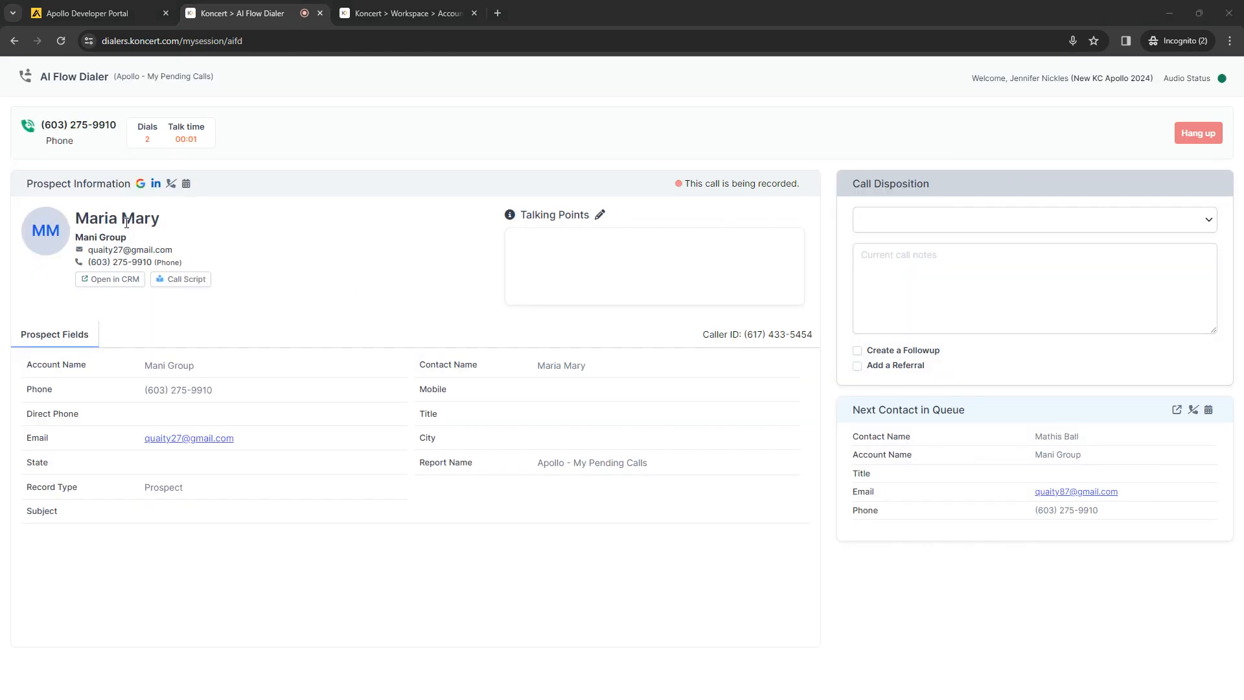
Hang up the second call, look through the contact's Apollo record, and close its window.
{"action": "left_click", "coordinate": [1206, 132]}
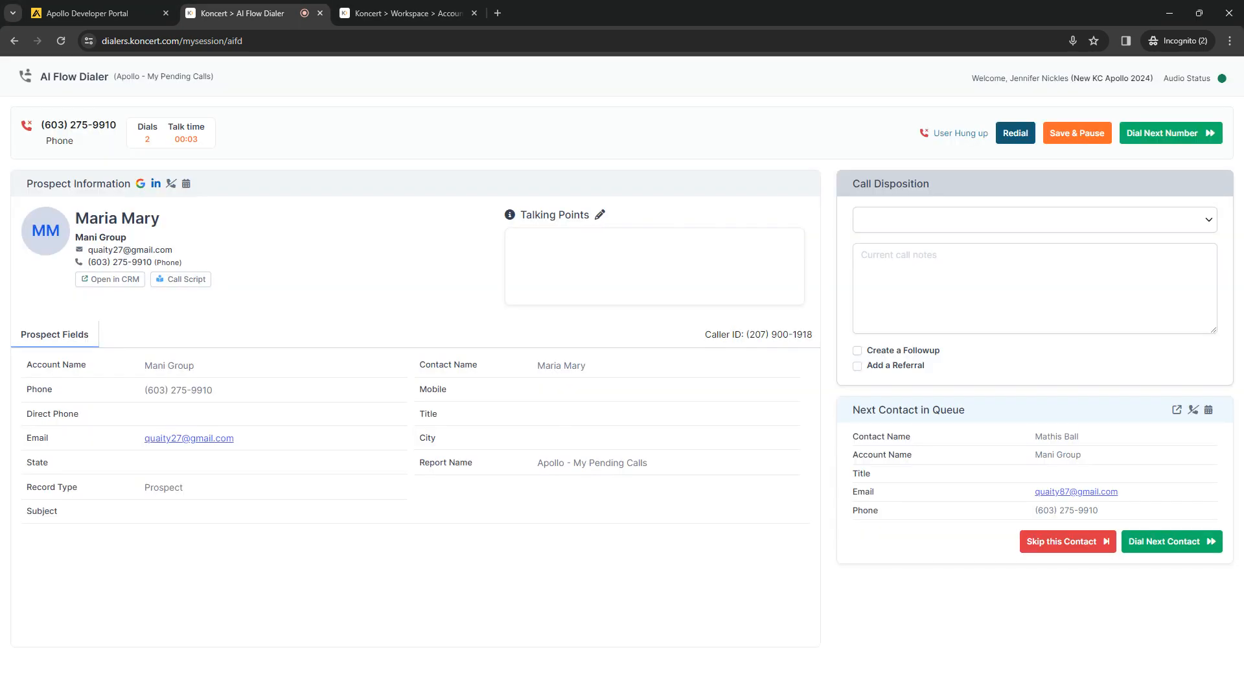
{"action": "mouse_move", "coordinate": [786, 125]}
{"action": "left_mouse_down"}
{"action": "mouse_move", "coordinate": [846, 95]}
{"action": "mouse_move", "coordinate": [805, 112]}
{"action": "left_mouse_up"}
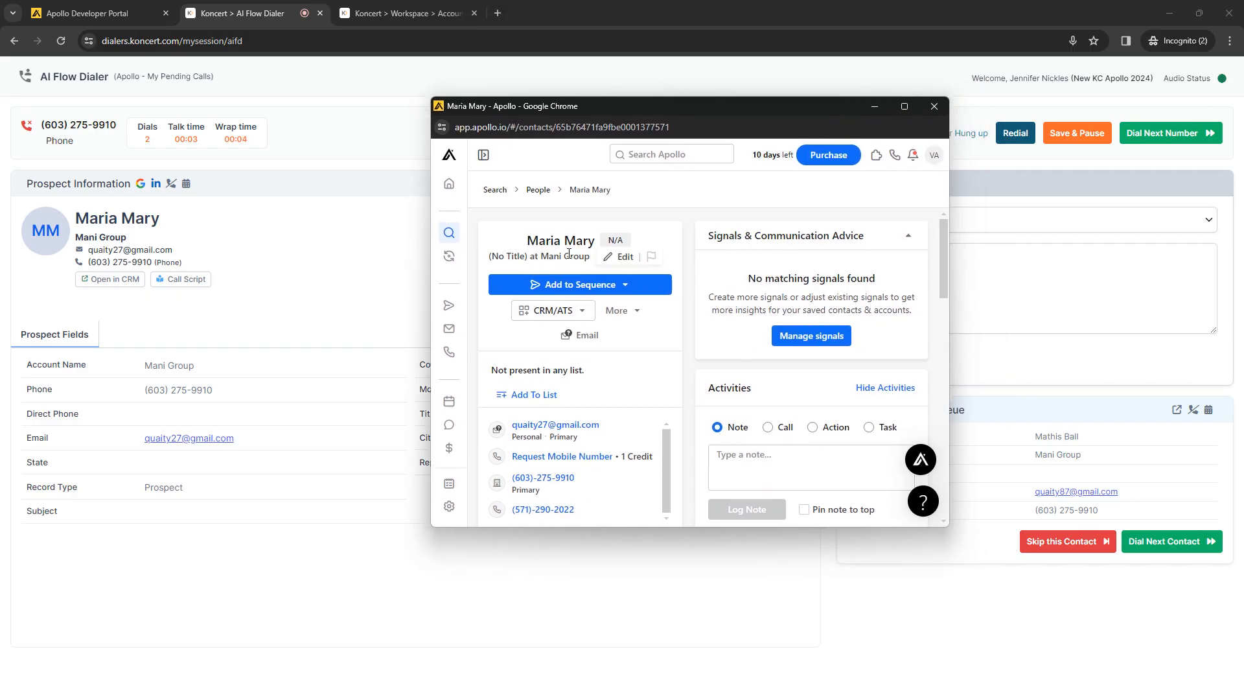
{"action": "scroll", "coordinate": [769, 381], "scroll_direction": "down", "scroll_amount": 4}
{"action": "scroll", "coordinate": [768, 381], "scroll_direction": "up", "scroll_amount": 4}
{"action": "left_click", "coordinate": [934, 106]}
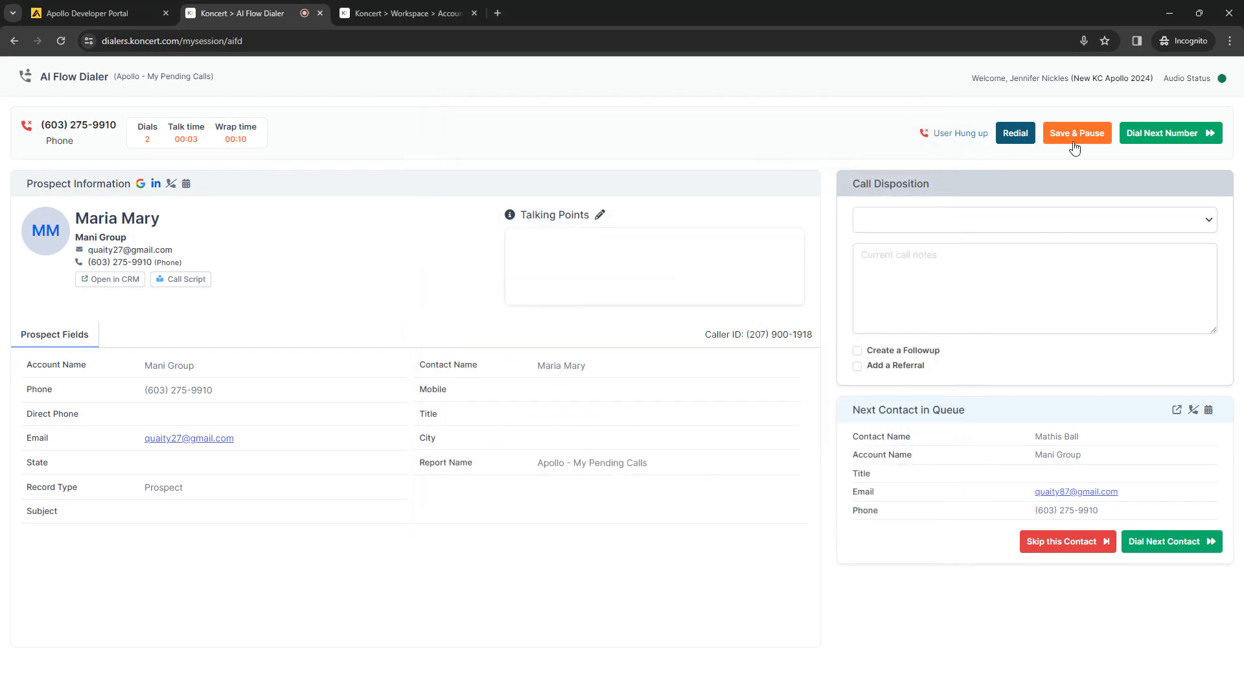
Disposition the second call as Other, save and pause, and end the dialing session.
{"action": "left_click", "coordinate": [988, 226]}
{"action": "left_click", "coordinate": [907, 437]}
{"action": "left_click", "coordinate": [1072, 133]}
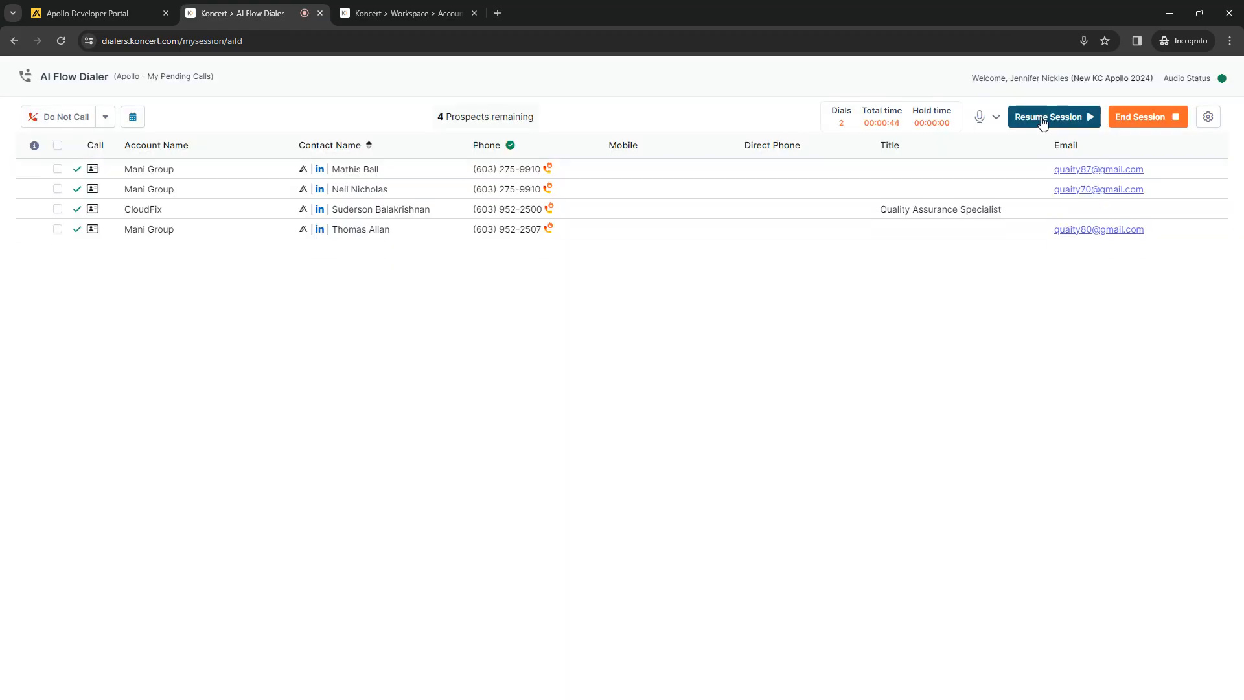
{"action": "left_click", "coordinate": [1106, 118]}
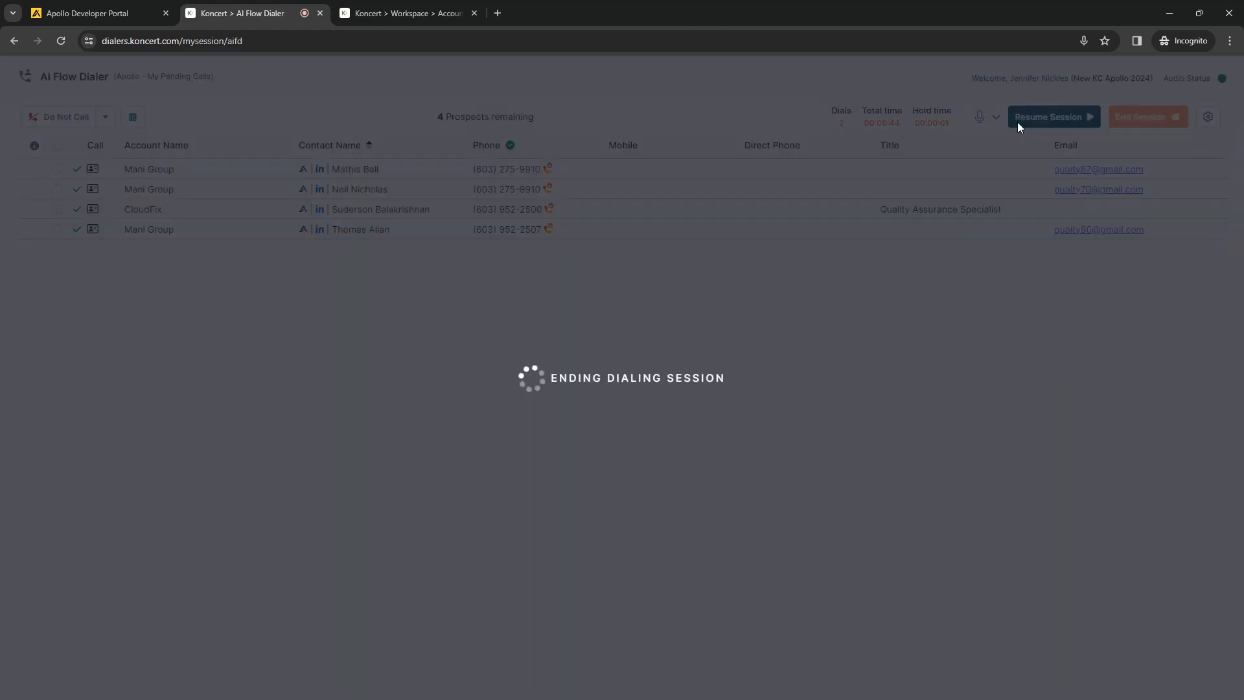